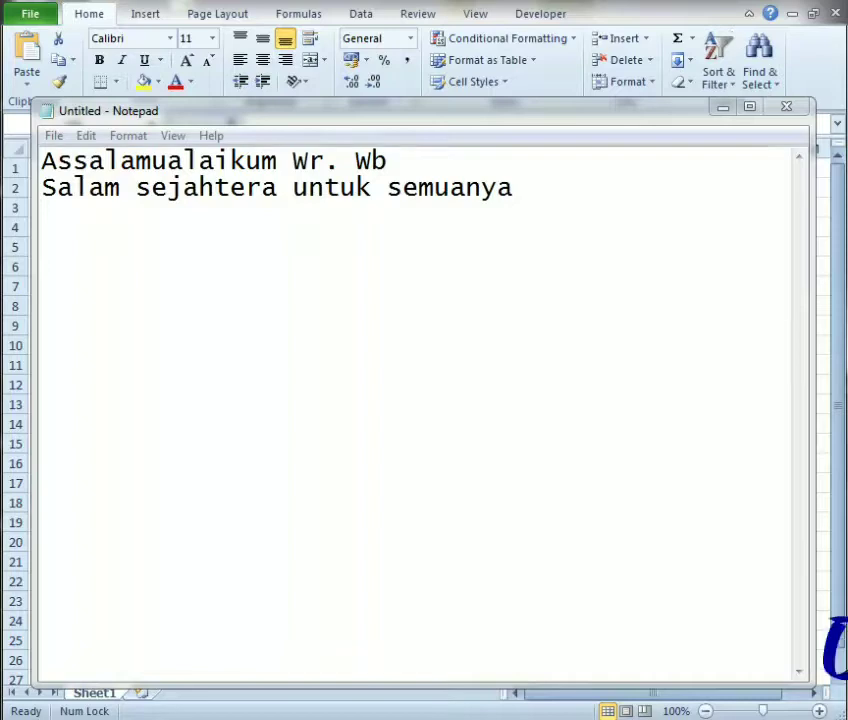
- Write the Indonesian intro lines in Notepad about colouring shapes under certain conditions
{"action": "left_click", "coordinate": [41, 241]}
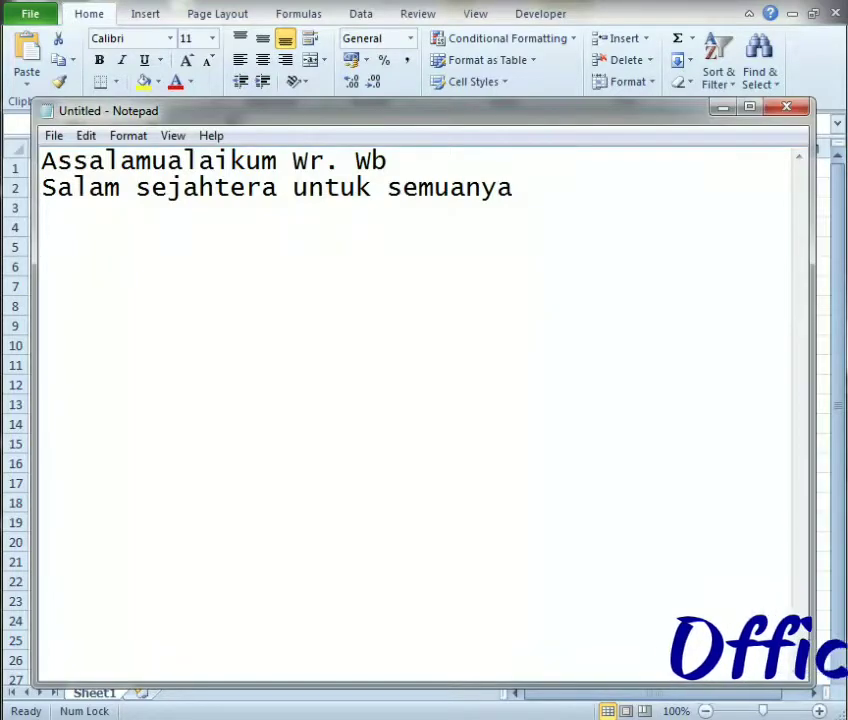
{"action": "type", "text": "K"}
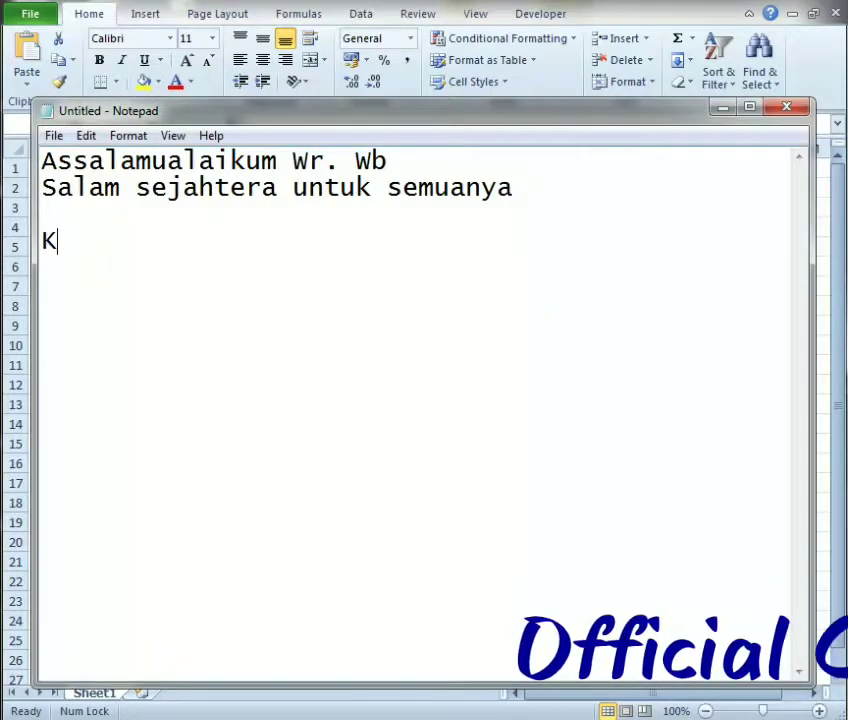
{"action": "type", "text": "ali ini kita "}
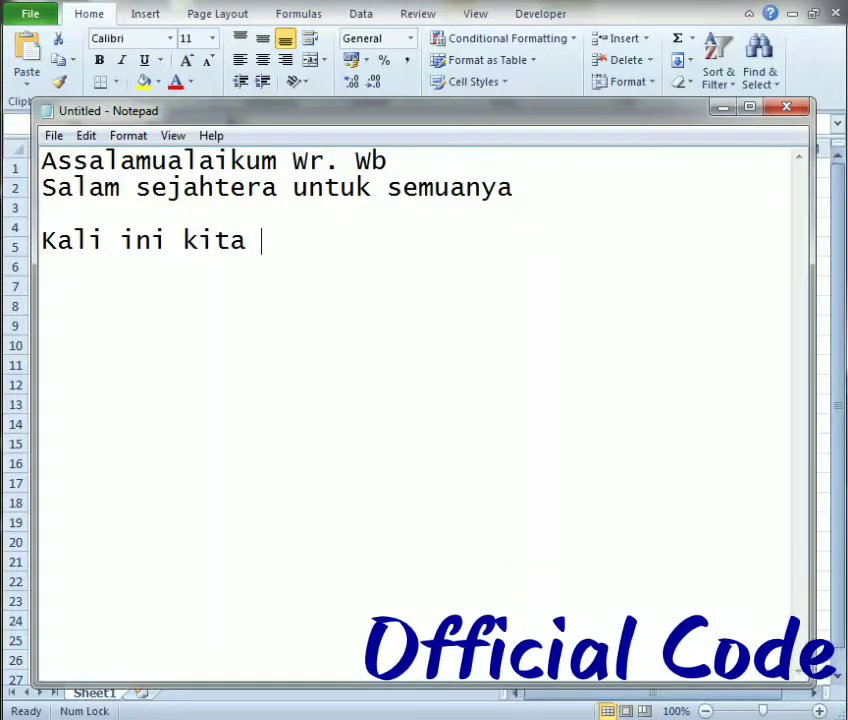
{"action": "type", "text": "akan belaja"}
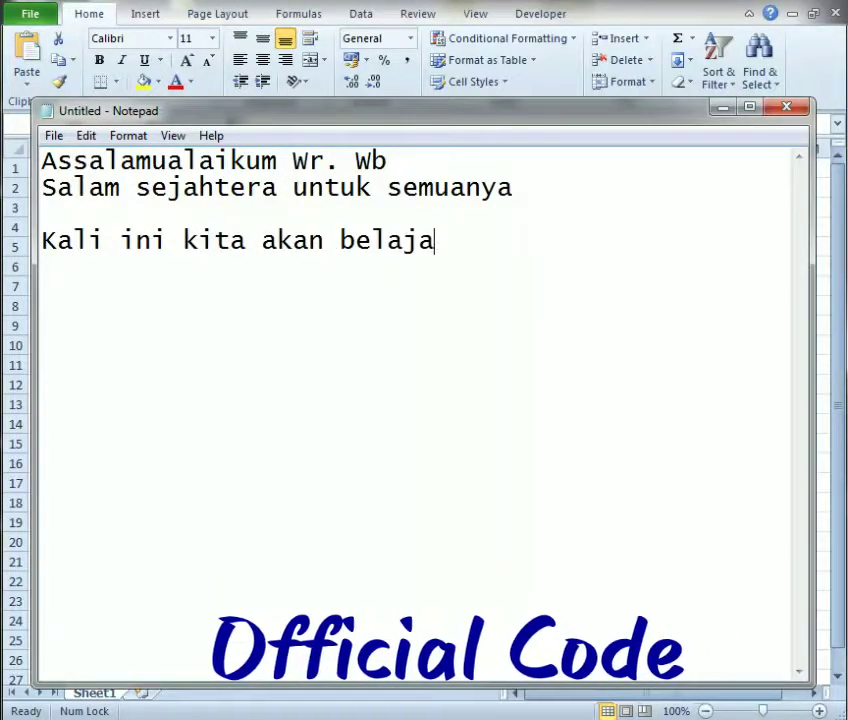
{"action": "type", "text": "r baiama"}
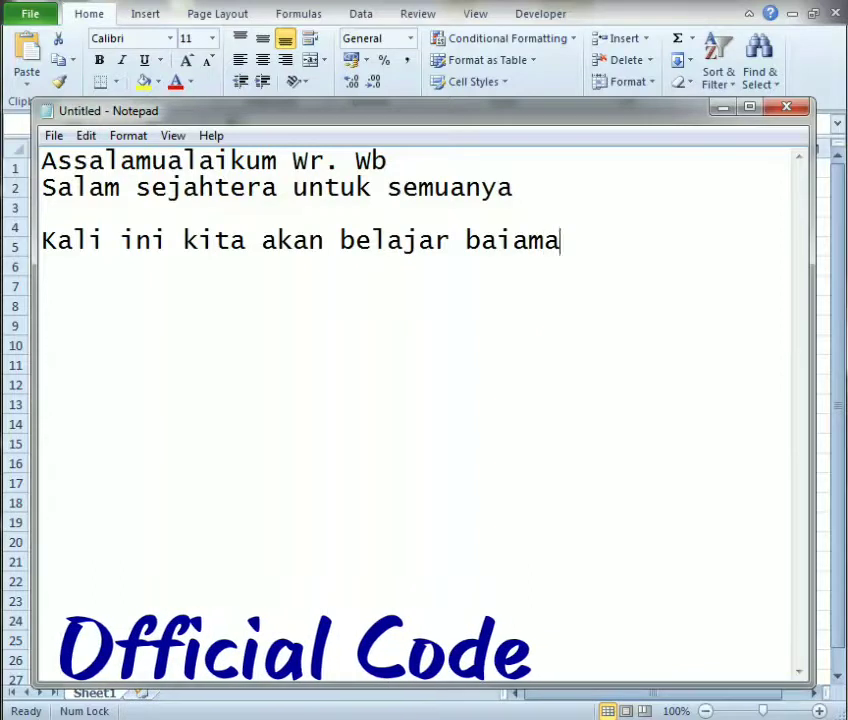
{"action": "type", "text": "na cara"}
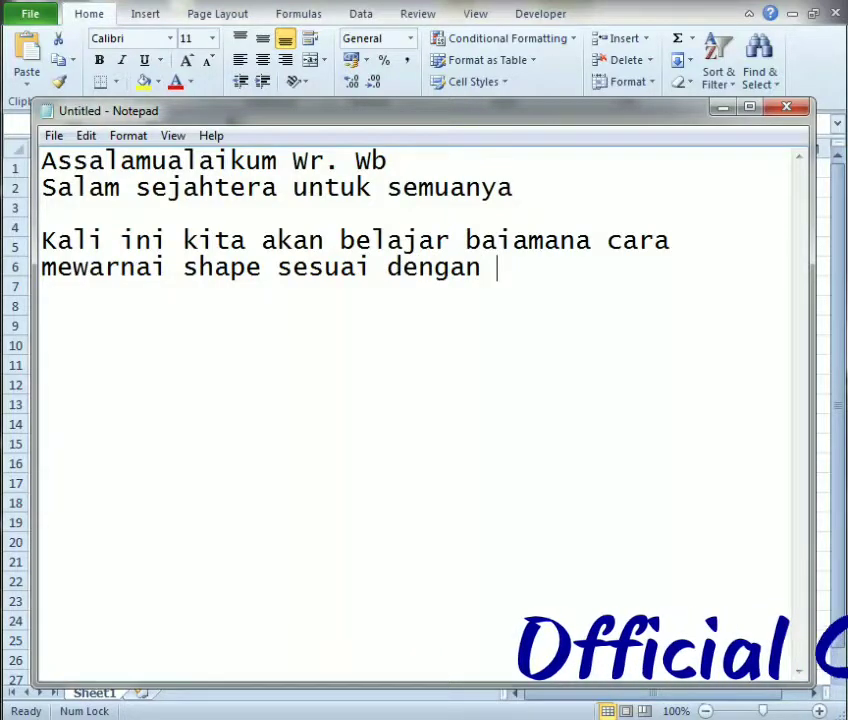
{"action": "type", "text": "kondisi "}
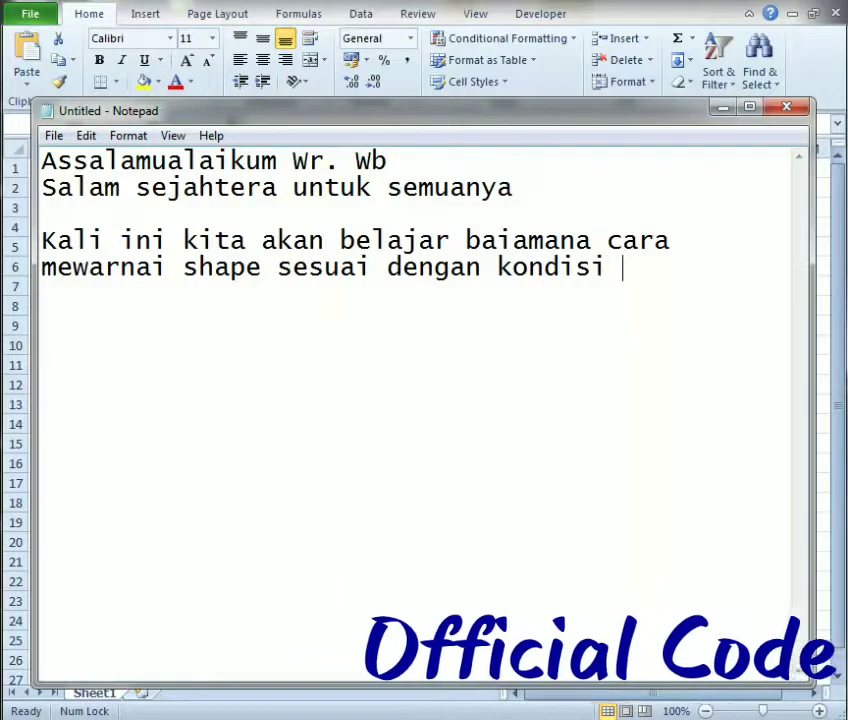
{"action": "type", "text": "ter"}
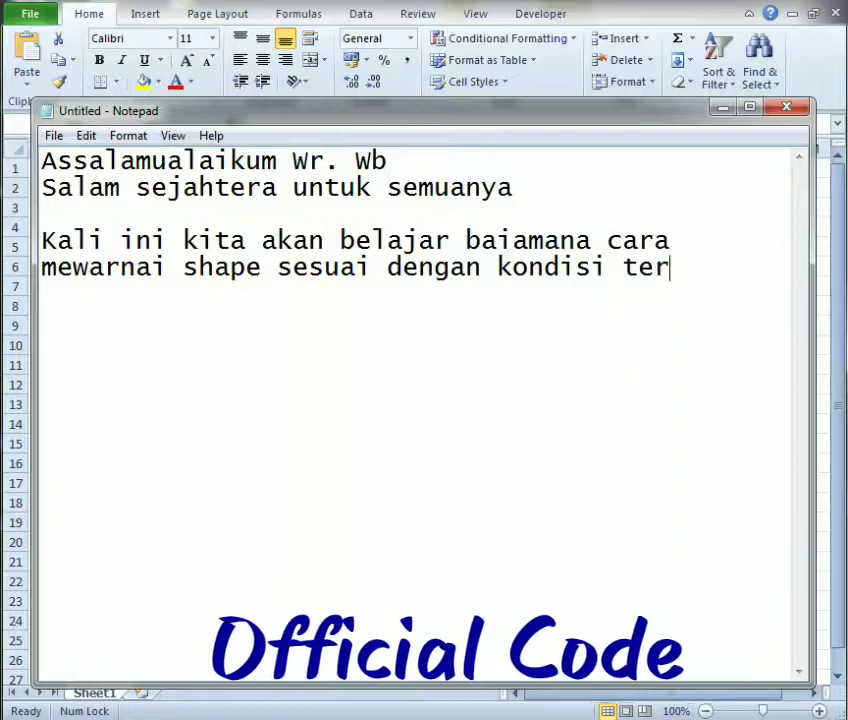
{"action": "type", "text": "tentu"}
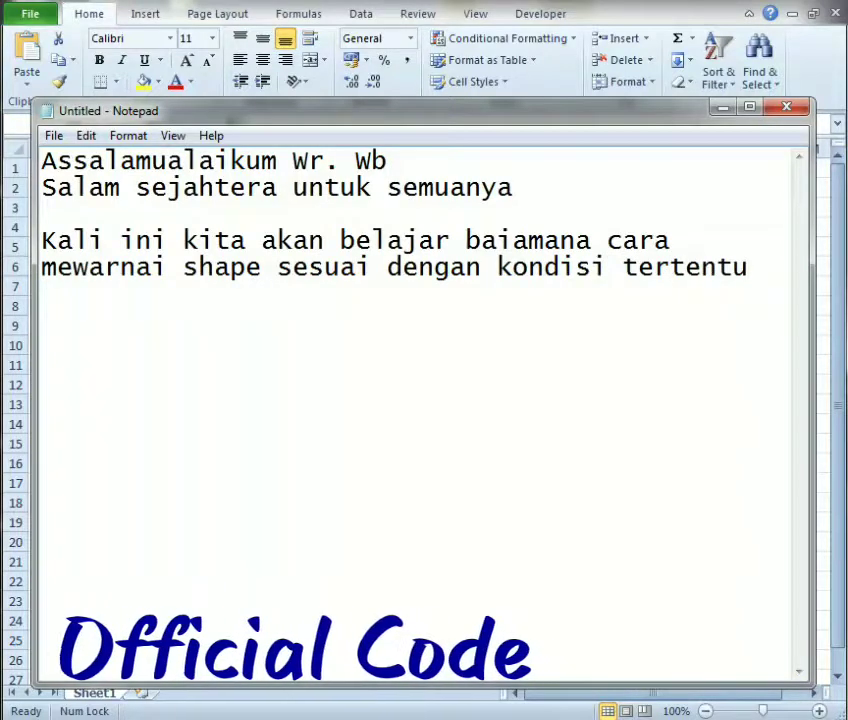
{"action": "key", "text": "Return"}
{"action": "type", "text": "atau"}
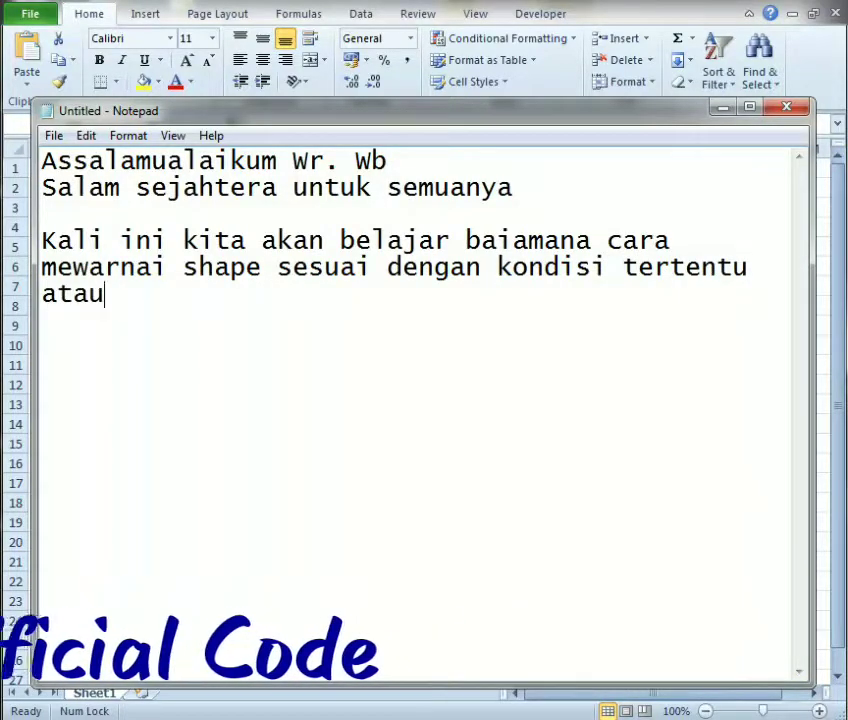
{"action": "type", "text": " bis"}
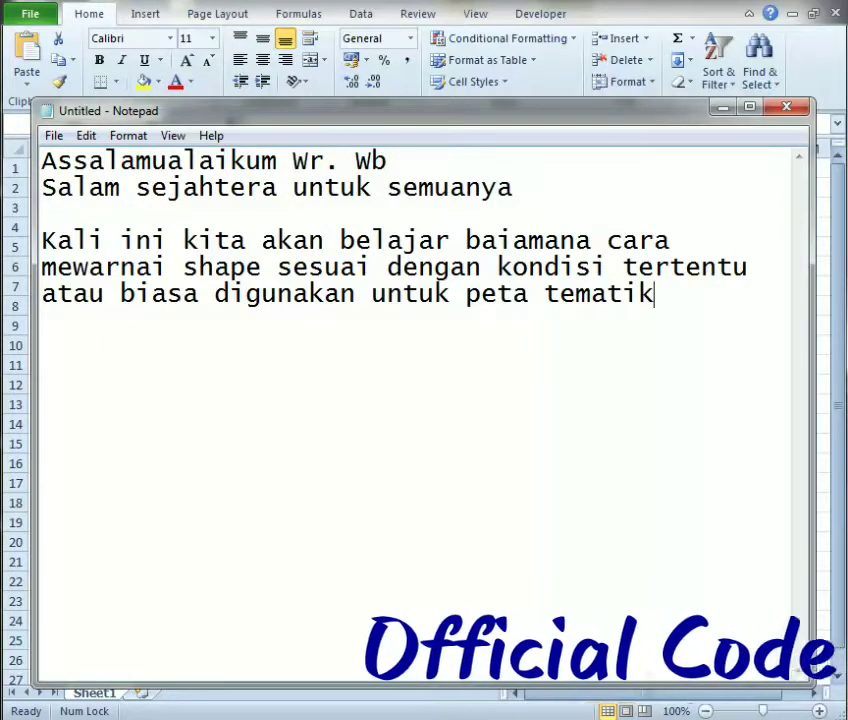
- Add the closing line 'YUK LANGSUNG YA KE TUTORIALNYA' and minimize Notepad
{"action": "key", "text": "Return"}
{"action": "key", "text": "Return"}
{"action": "type", "text": "YU"}
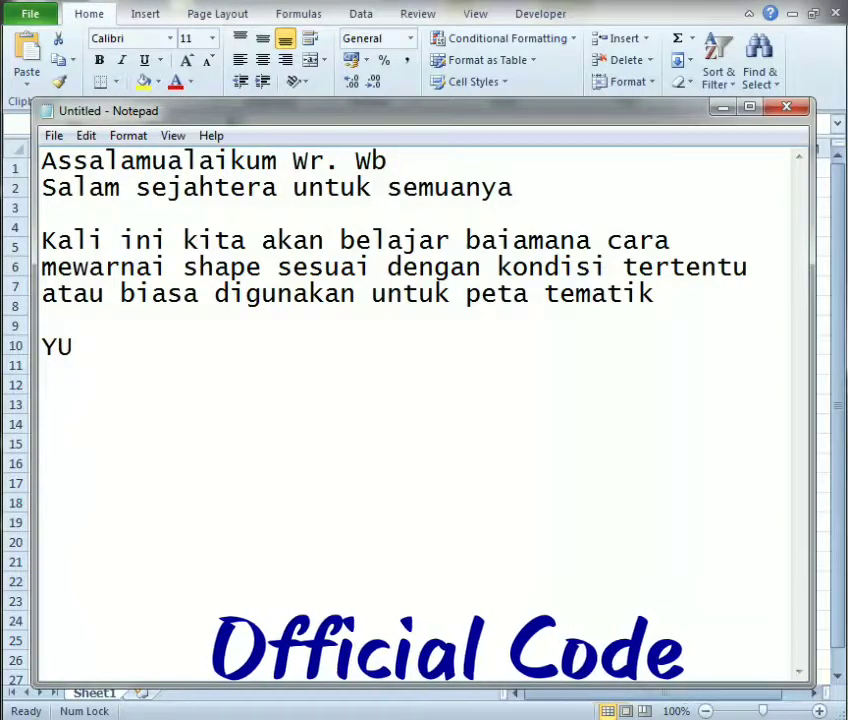
{"action": "type", "text": "K LANGUS"}
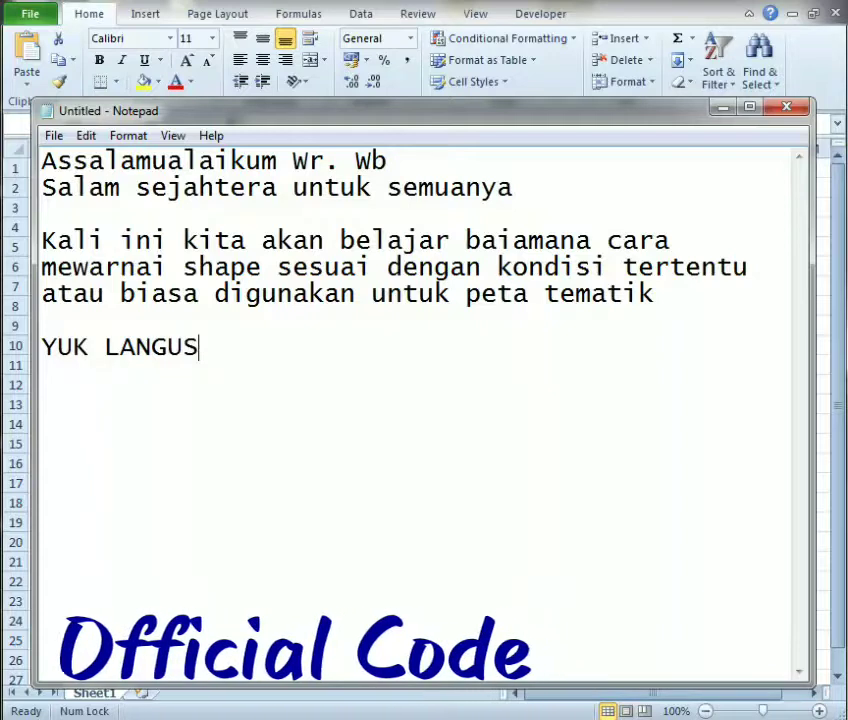
{"action": "key", "text": "BackSpace"}
{"action": "key", "text": "BackSpace"}
{"action": "type", "text": "SUNG YA KE TUTORIALNYA"}
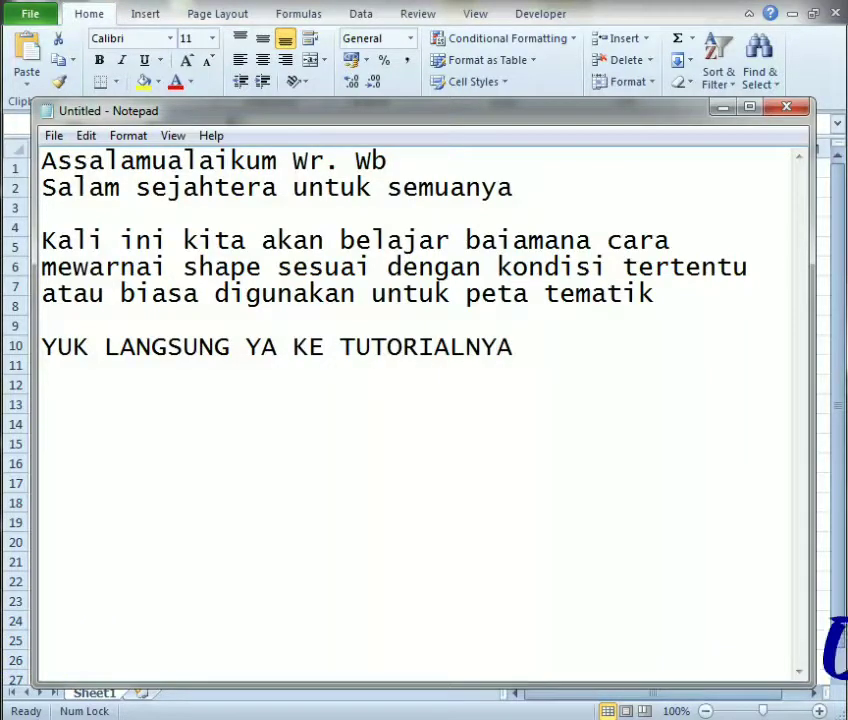
{"action": "left_click", "coordinate": [720, 109]}
- Enter Wilayah in A1 and 'DISINI SAYA AKAN MEWARNAI PETA BERDASARKAN LUASAN WILAYAH' in F1
{"action": "key", "text": "ctrl+Home"}
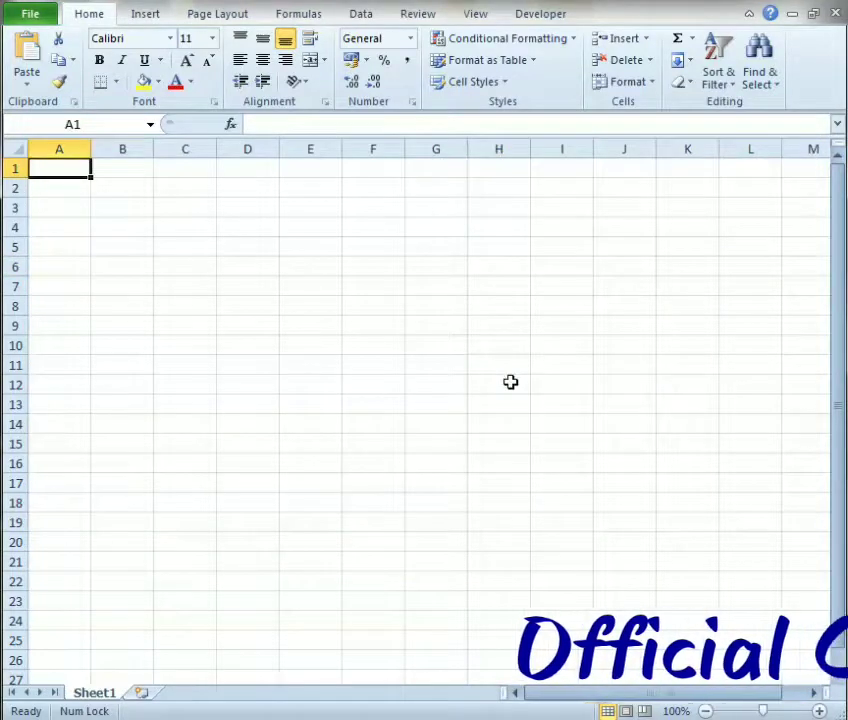
{"action": "type", "text": "Wilaya"}
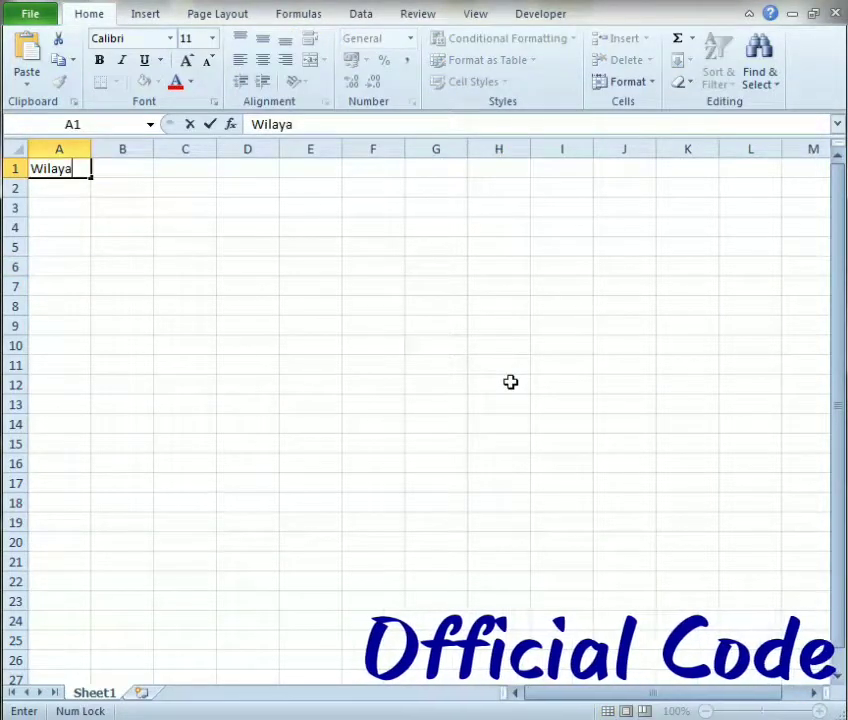
{"action": "type", "text": "h"}
{"action": "key", "text": "Return"}
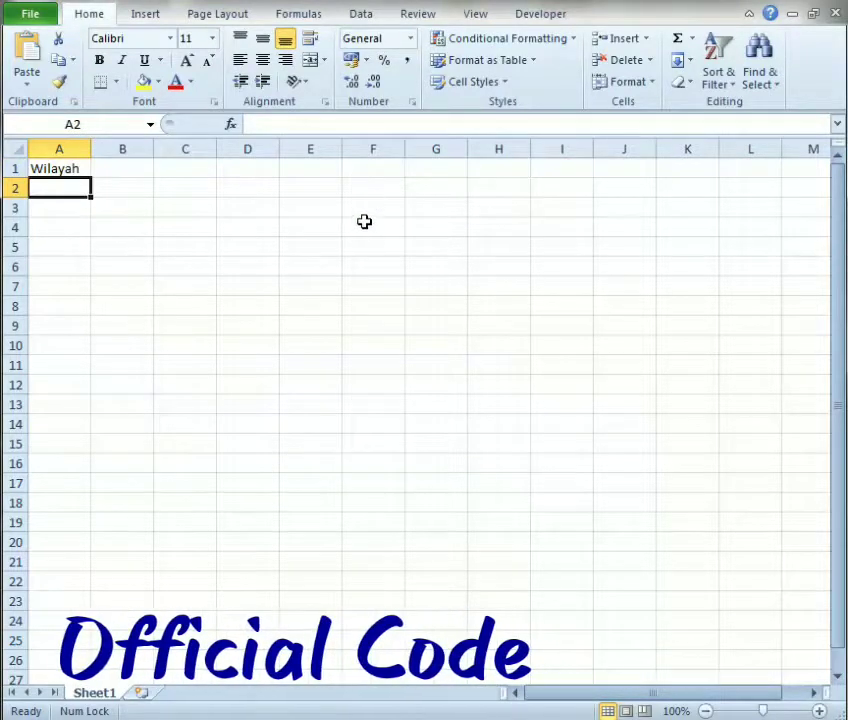
{"action": "left_click", "coordinate": [350, 169]}
{"action": "type", "text": "DIS"}
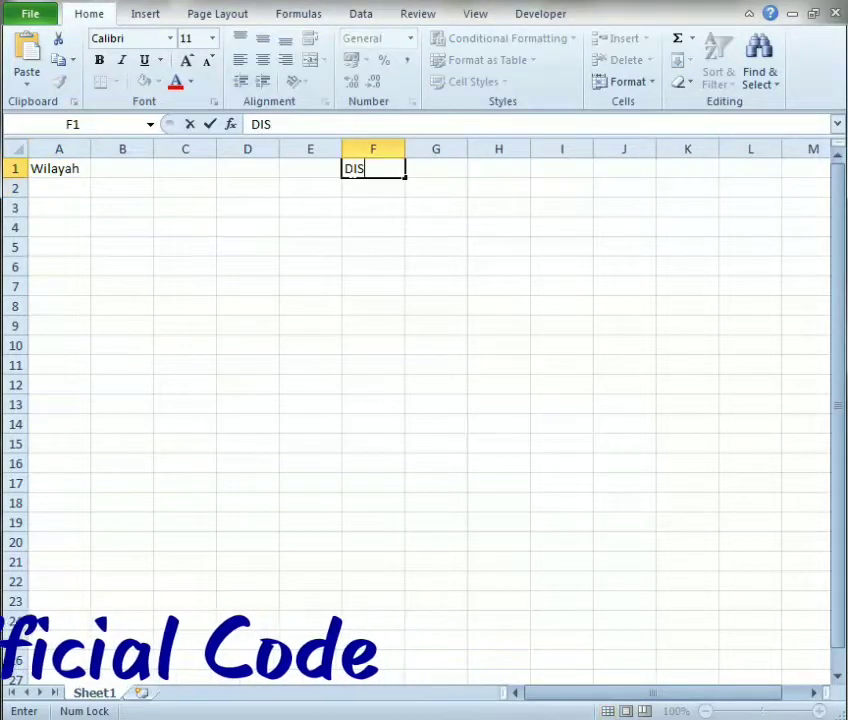
{"action": "type", "text": "IN"}
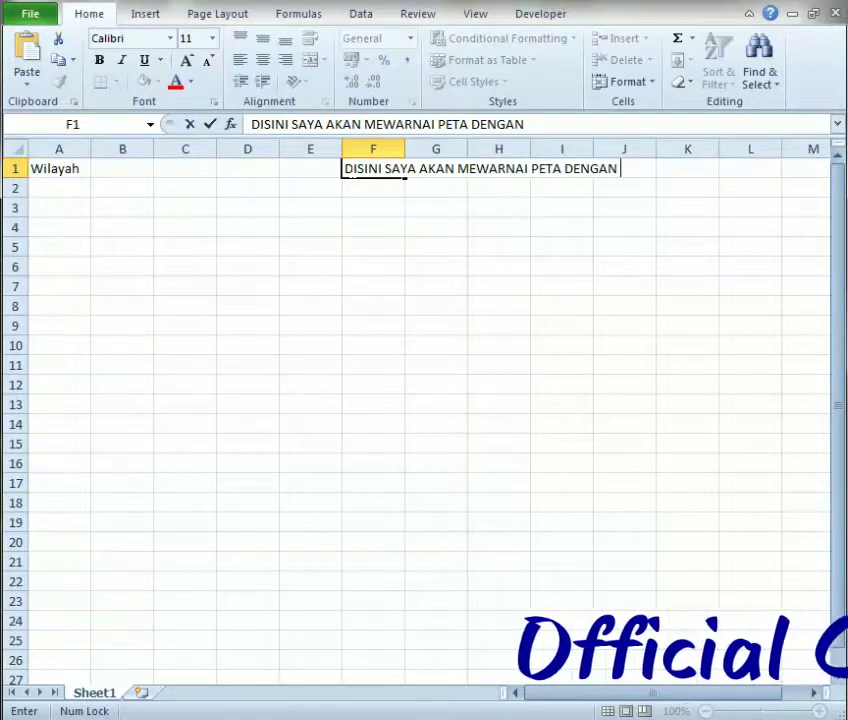
{"action": "type", "text": "K"}
{"action": "key", "text": "BackSpace"}
{"action": "key", "text": "BackSpace"}
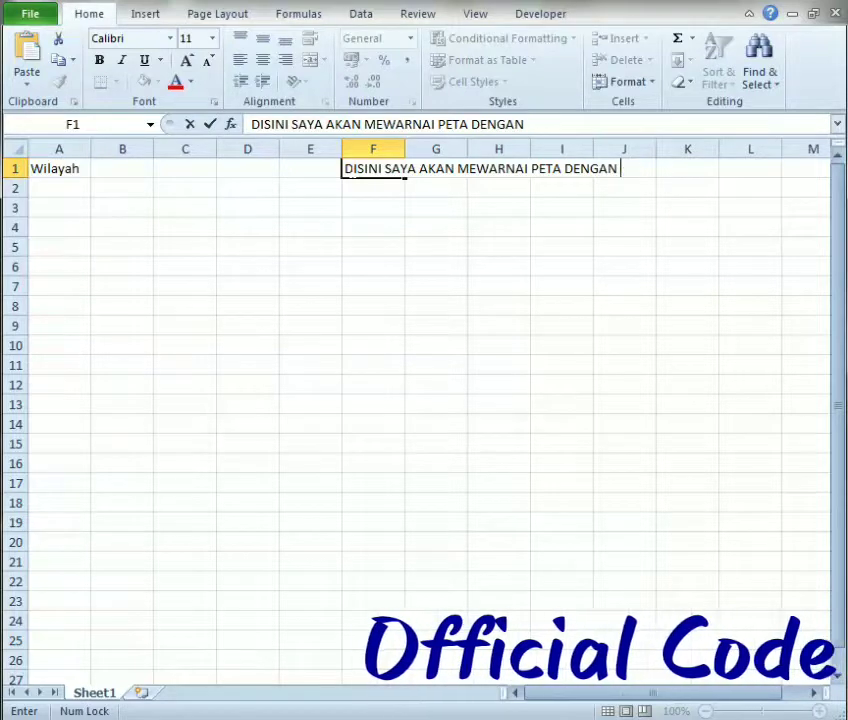
{"action": "key", "text": "BackSpace"}
{"action": "key", "text": "BackSpace"}
{"action": "key", "text": "BackSpace"}
{"action": "key", "text": "BackSpace"}
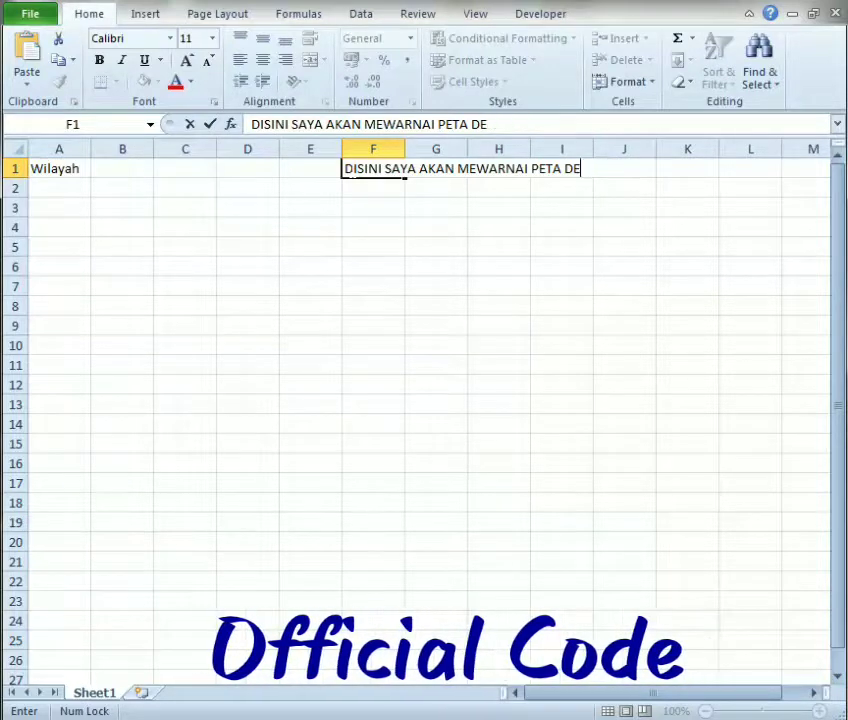
{"action": "key", "text": "BackSpace"}
{"action": "key", "text": "BackSpace"}
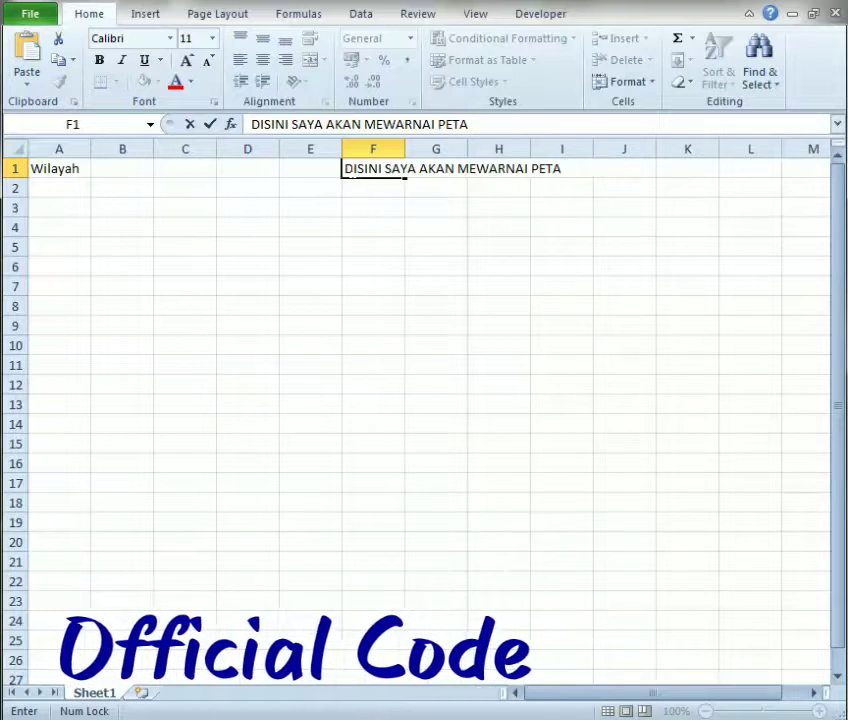
{"action": "type", "text": "BERDASAR"}
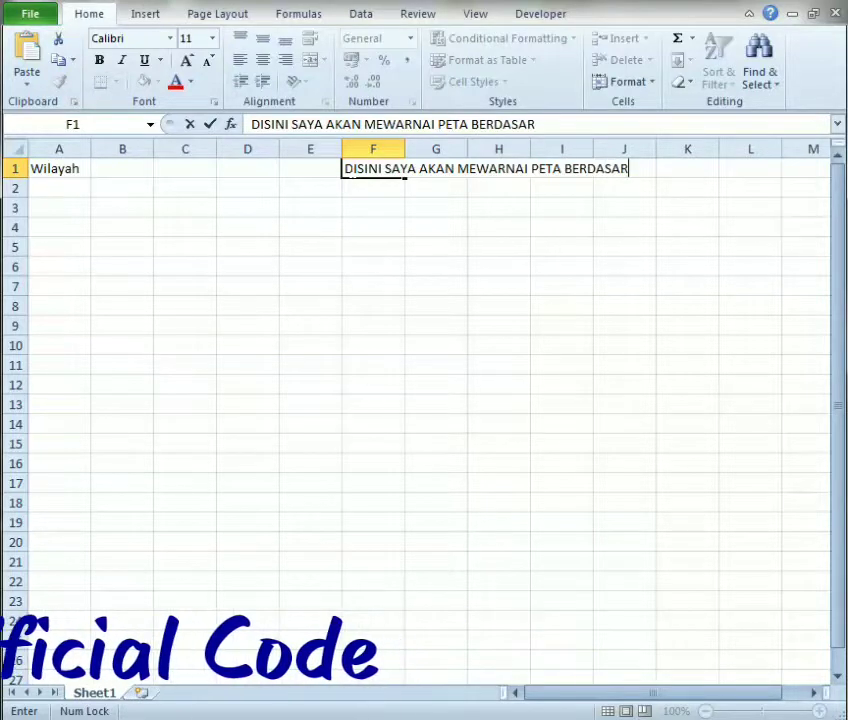
{"action": "type", "text": "KAN LUASAN WILAYAH"}
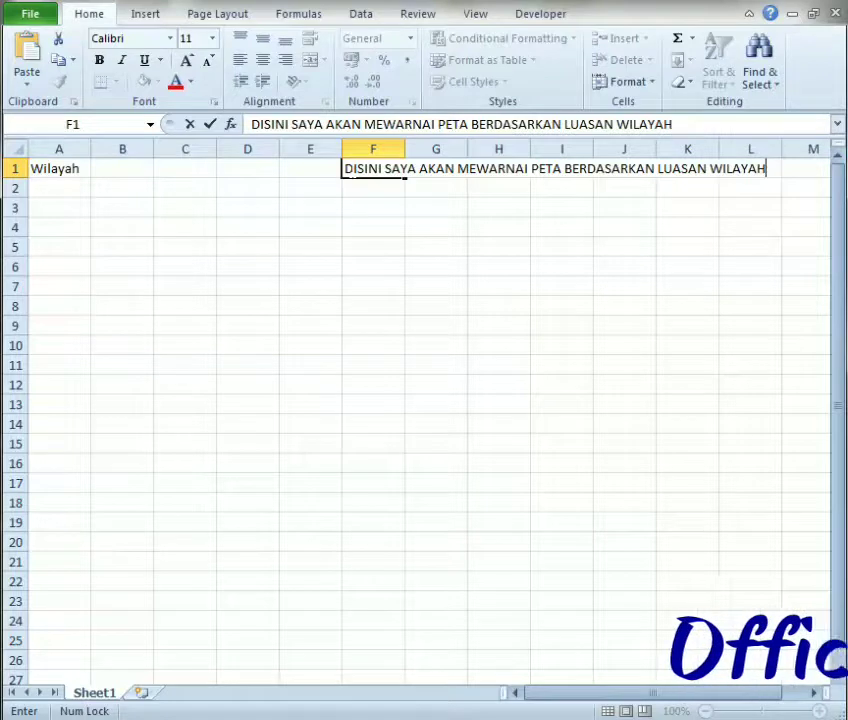
{"action": "key", "text": "Return"}
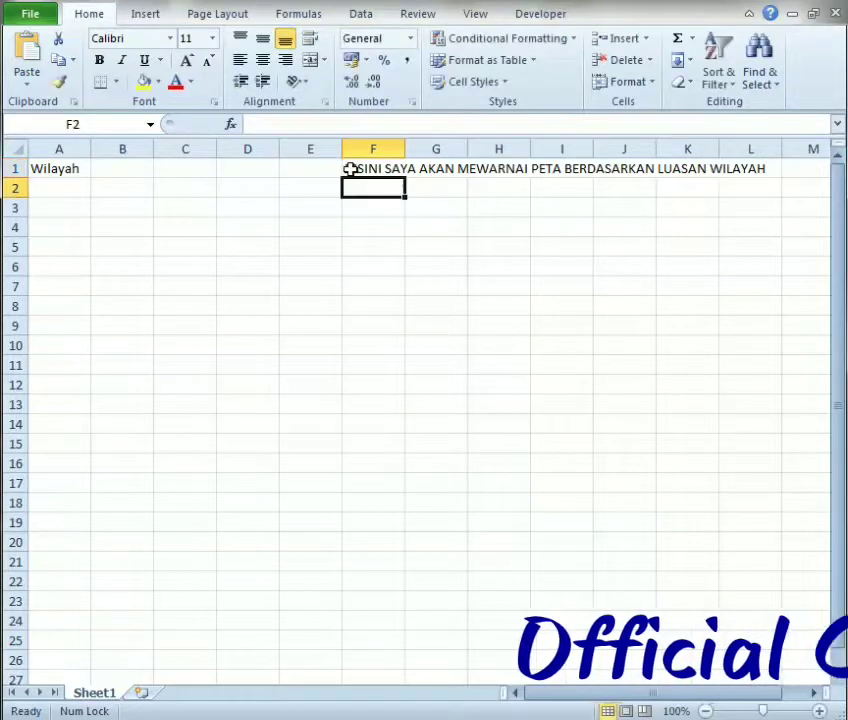
- Type 'PERHATIKAN YA' in F2, then reselect the F1 note
{"action": "type", "text": "PERHATIKAN"}
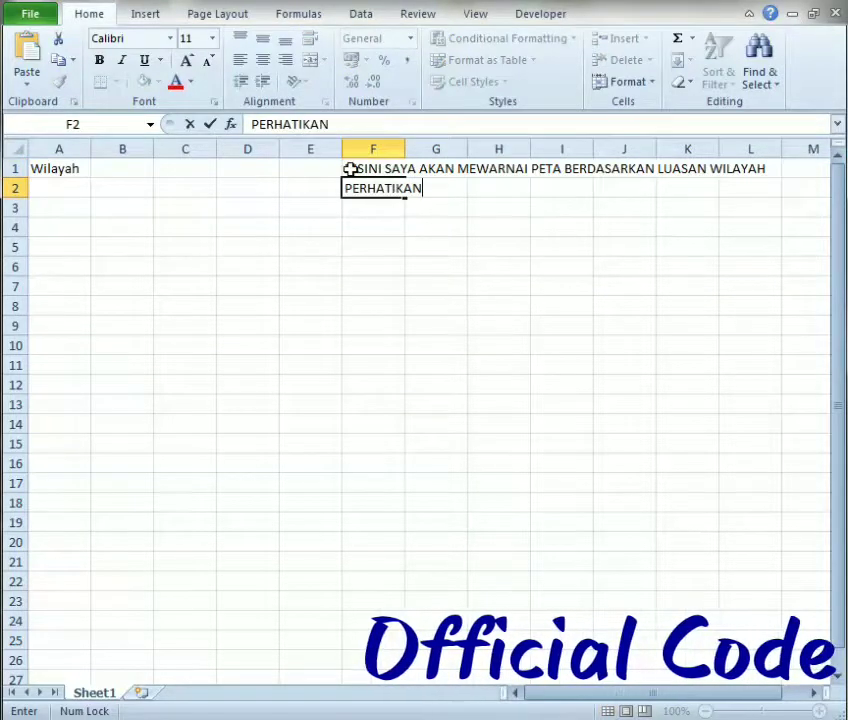
{"action": "type", "text": " K"}
{"action": "key", "text": "BackSpace"}
{"action": "type", "text": "YA"}
{"action": "key", "text": "Return"}
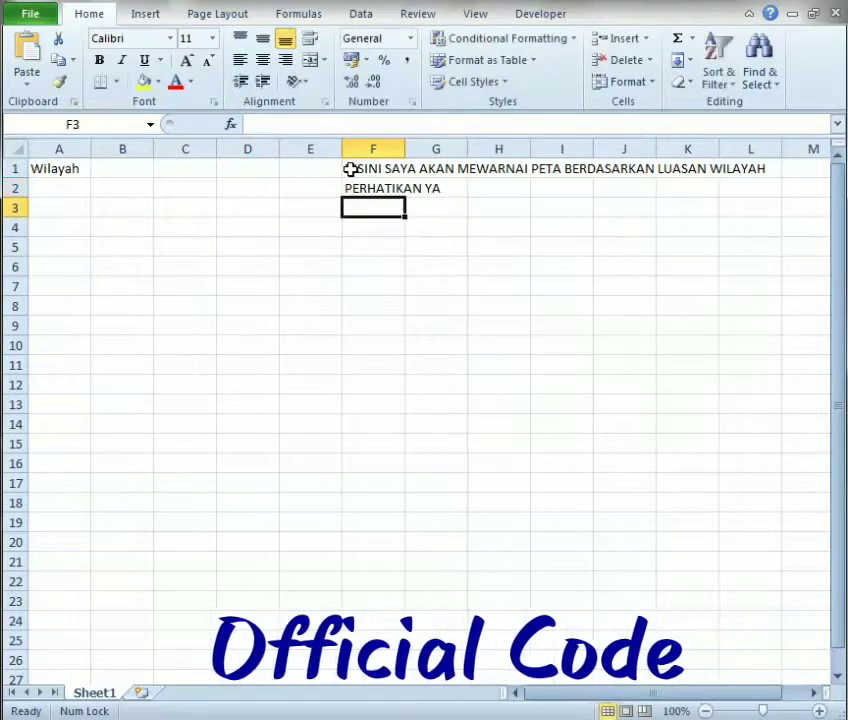
{"action": "left_click", "coordinate": [350, 169]}
- Clear the F1–F2 notes and enter the Luas header in B1
{"action": "key", "text": "shift+Down"}
{"action": "key", "text": "Delete"}
{"action": "key", "text": "Left"}
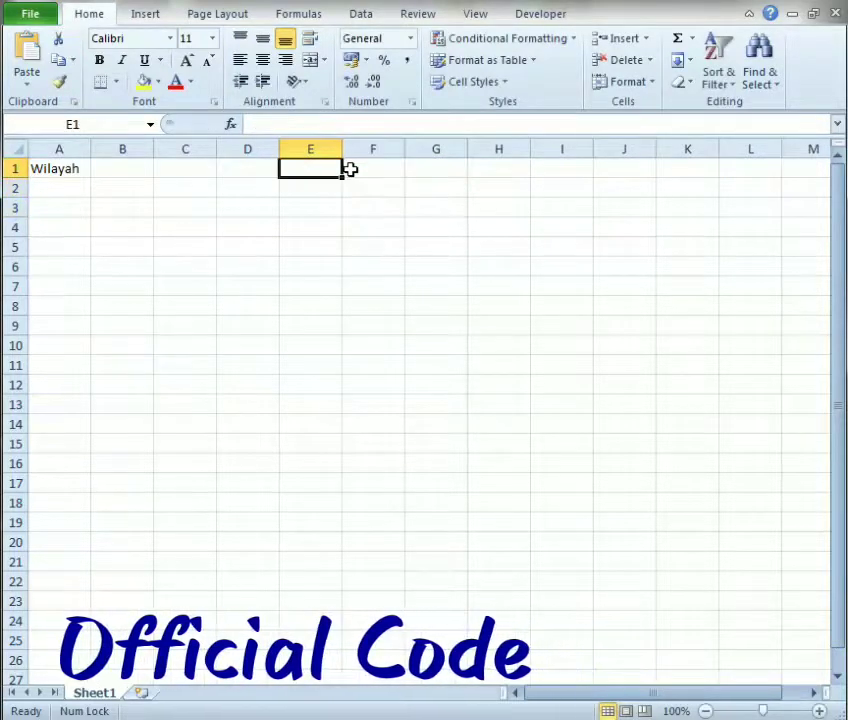
{"action": "key", "text": "Left"}
{"action": "key", "text": "Left"}
{"action": "key", "text": "Left"}
{"action": "key", "text": "Right"}
{"action": "type", "text": "Luas"}
{"action": "key", "text": "Return"}
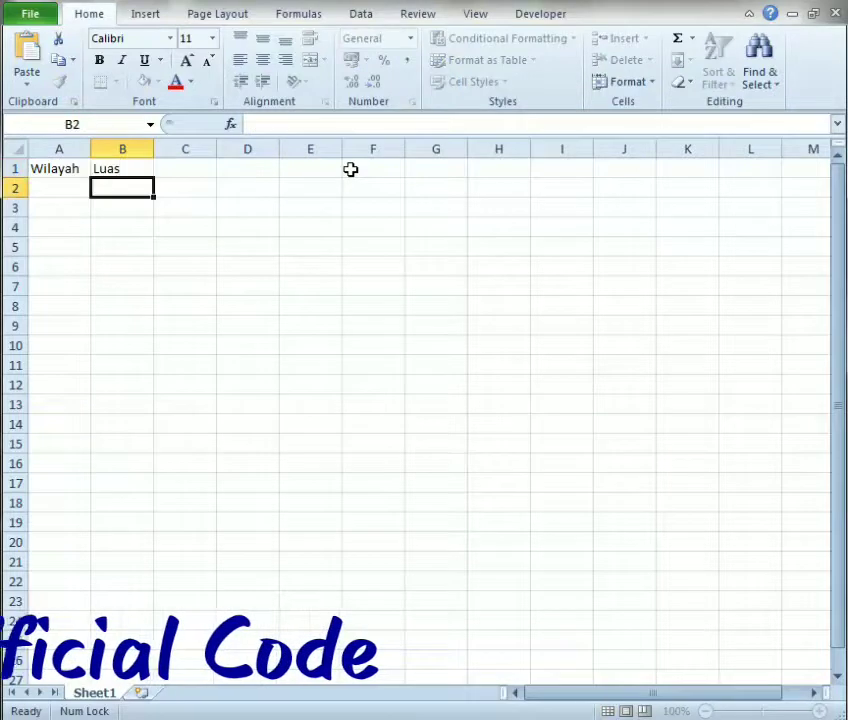
- Start the Wil_1 row with area 100 and extend the header to 'Luas (M2)'
{"action": "key", "text": "Left"}
{"action": "type", "text": "W"}
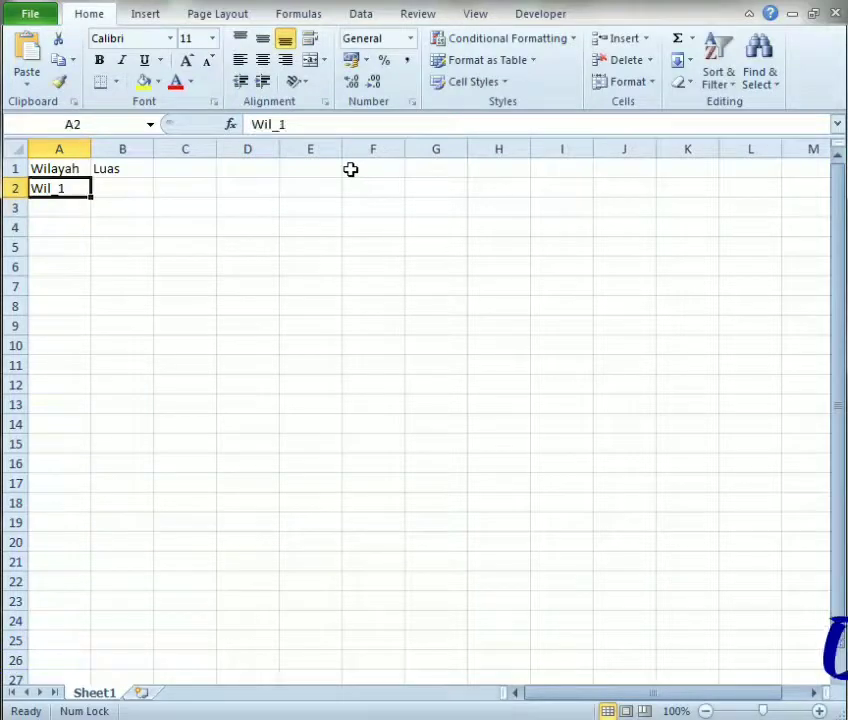
{"action": "type", "text": "100"}
{"action": "key", "text": "Up"}
{"action": "key", "text": "Up"}
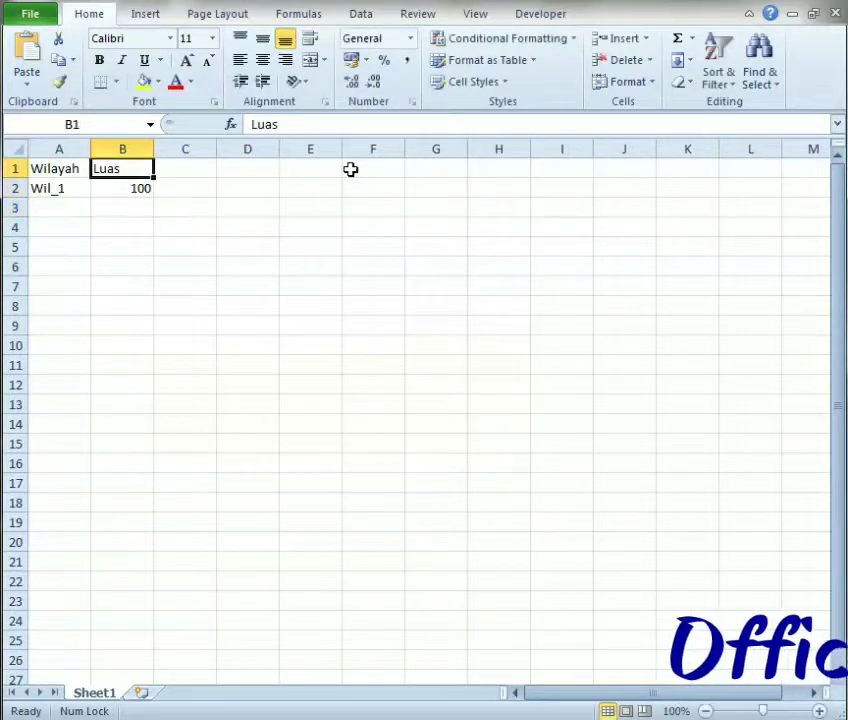
{"action": "key", "text": "F2"}
{"action": "type", "text": " (M"}
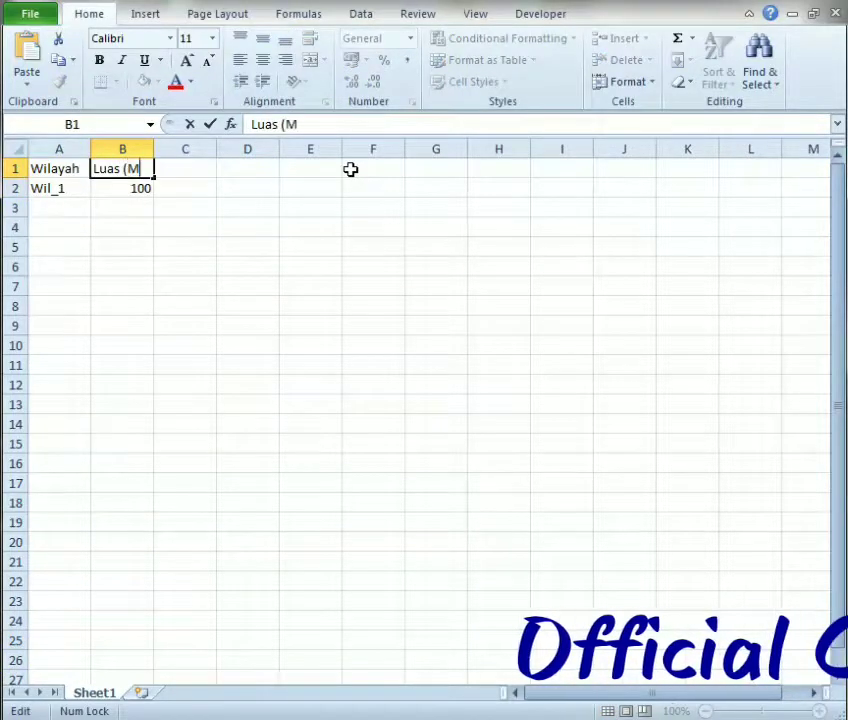
{"action": "type", "text": "2)"}
{"action": "key", "text": "Return"}
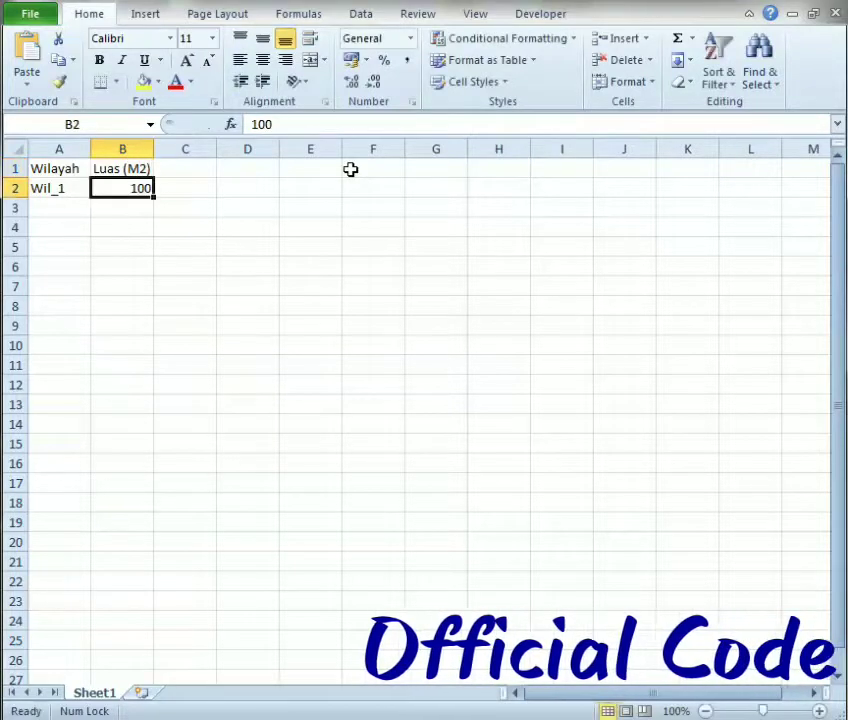
- Fill region names down to Wil_5 and enter the areas 250, 300, 400, 500
{"action": "key", "text": "Down"}
{"action": "key", "text": "Left"}
{"action": "key", "text": "Up"}
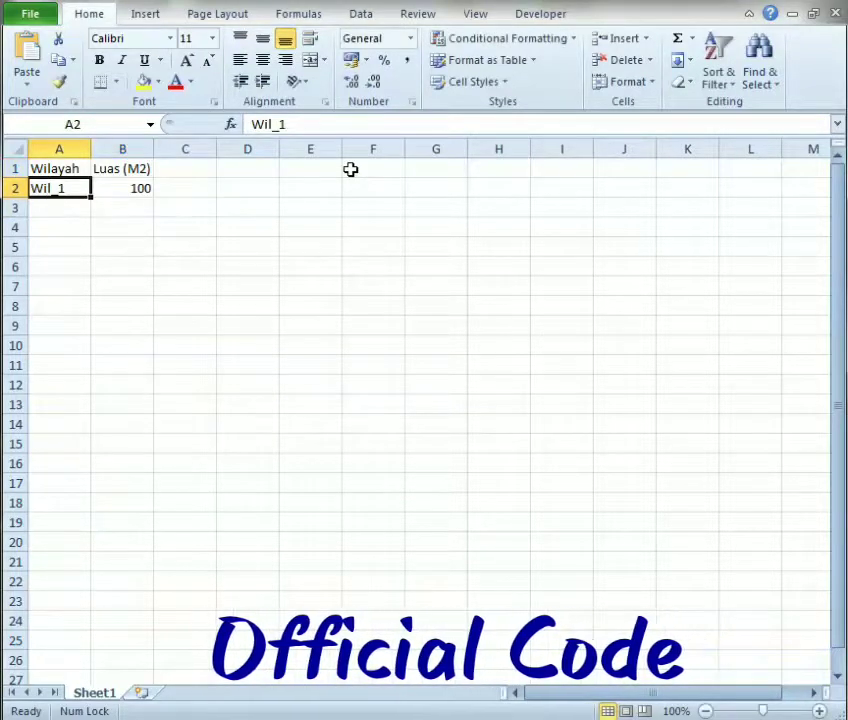
{"action": "left_click_drag", "start_coordinate": [91, 197], "coordinate": [93, 262]}
{"action": "left_click", "coordinate": [123, 212]}
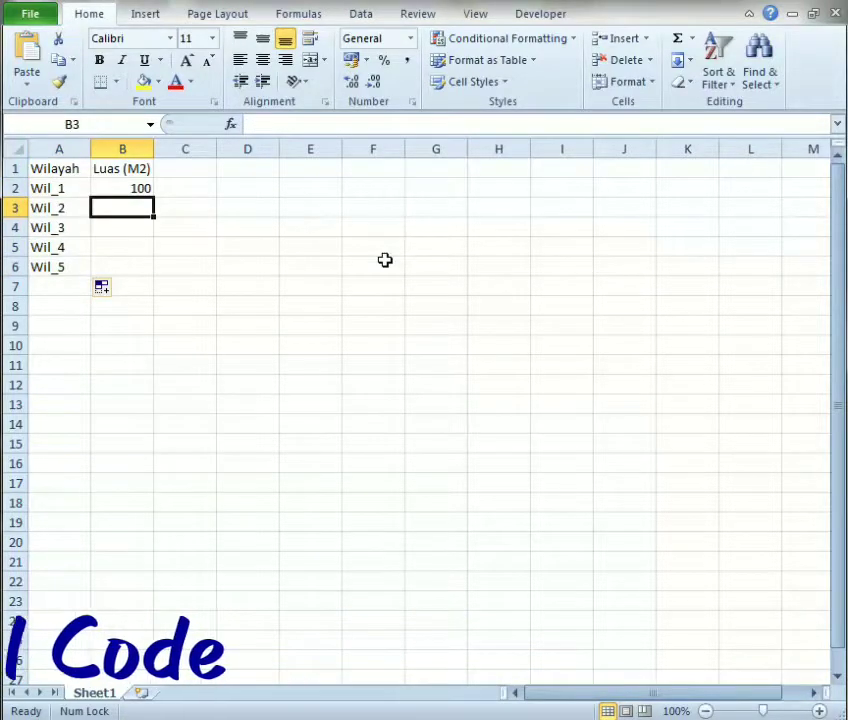
{"action": "type", "text": "250"}
{"action": "key", "text": "Return"}
{"action": "type", "text": "400"}
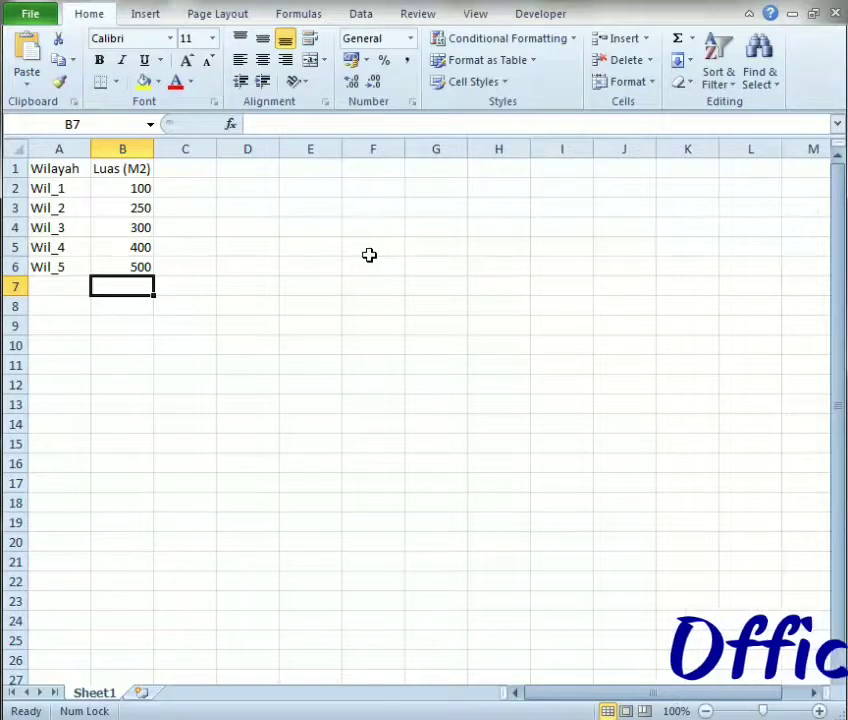
- Enter the WARNA legend header in D1
{"action": "left_click", "coordinate": [272, 173]}
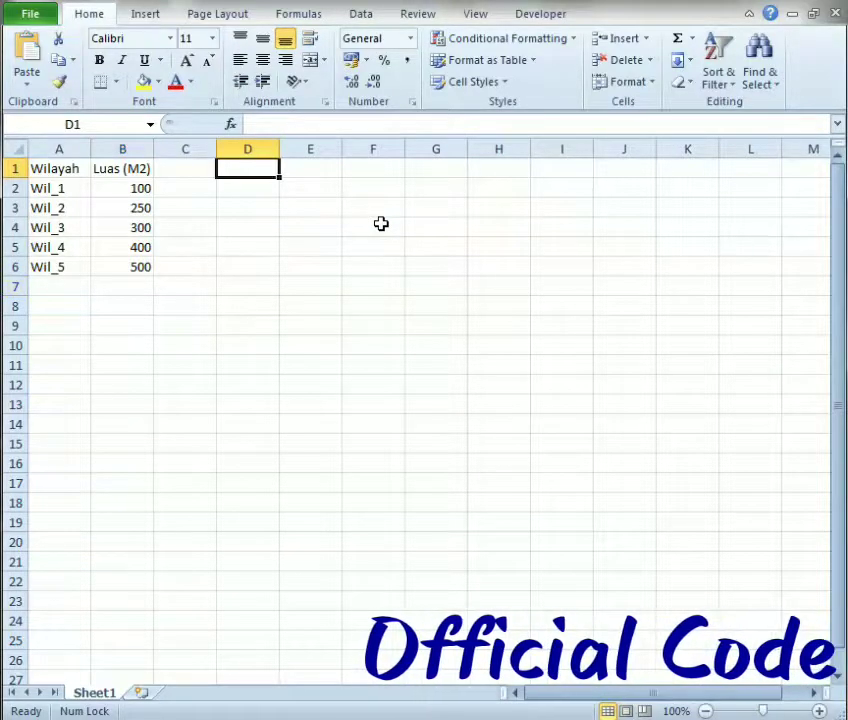
{"action": "type", "text": "WAR"}
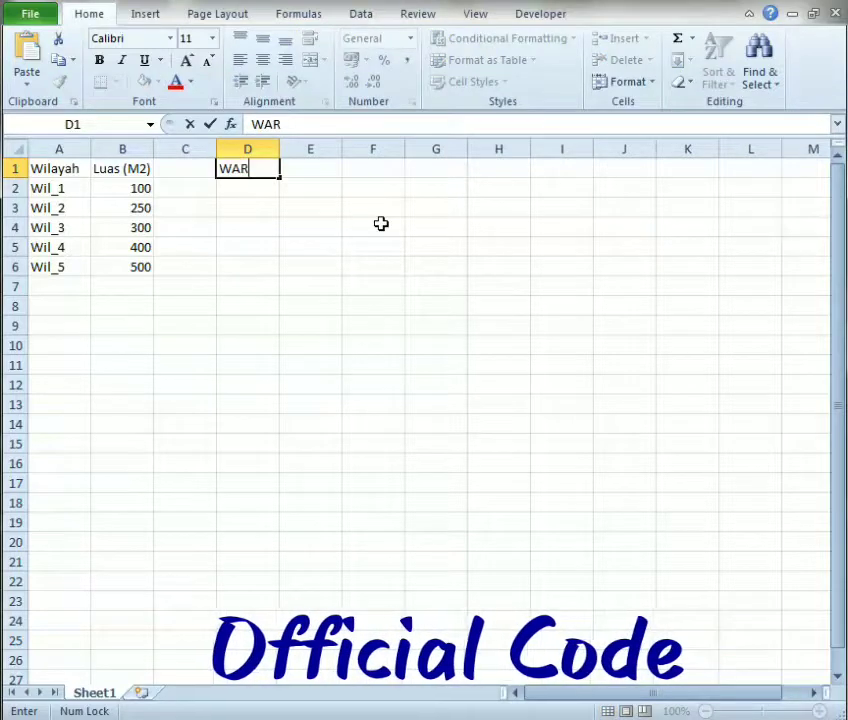
{"action": "type", "text": "NA"}
{"action": "key", "text": "Return"}
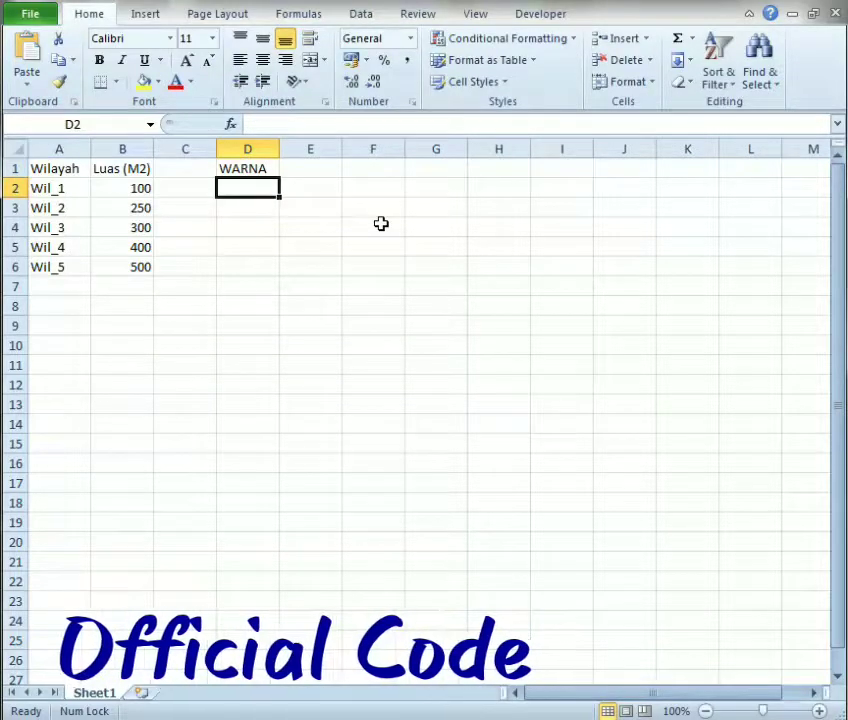
{"action": "key", "text": "shift+Down"}
{"action": "key", "text": "shift+Down"}
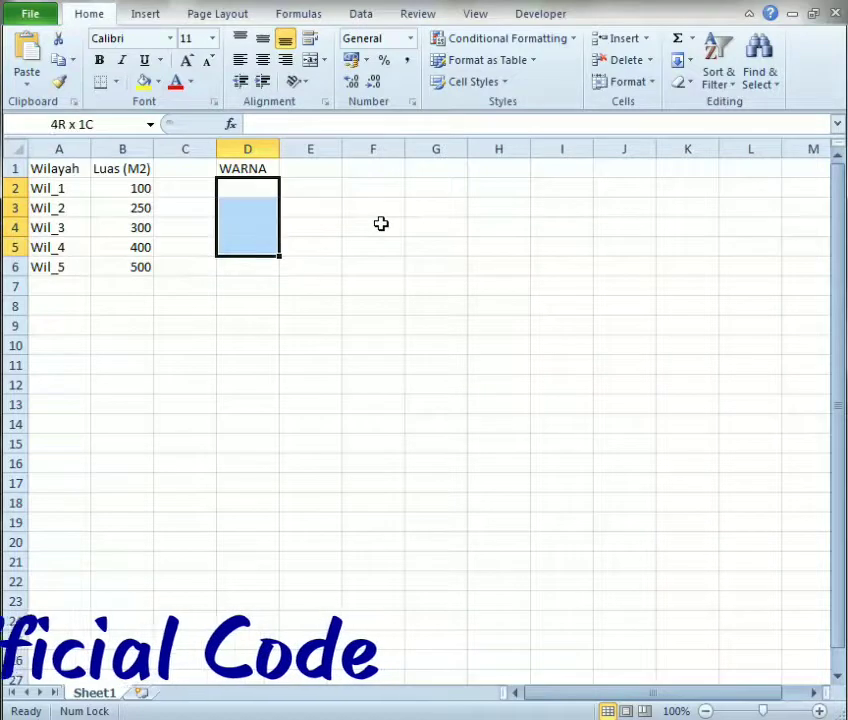
{"action": "key", "text": "shift+Down"}
{"action": "key", "text": "shift+Down"}
- Shade D2, D3 and D4 with pale, light and medium orange fills
{"action": "left_click", "coordinate": [241, 190]}
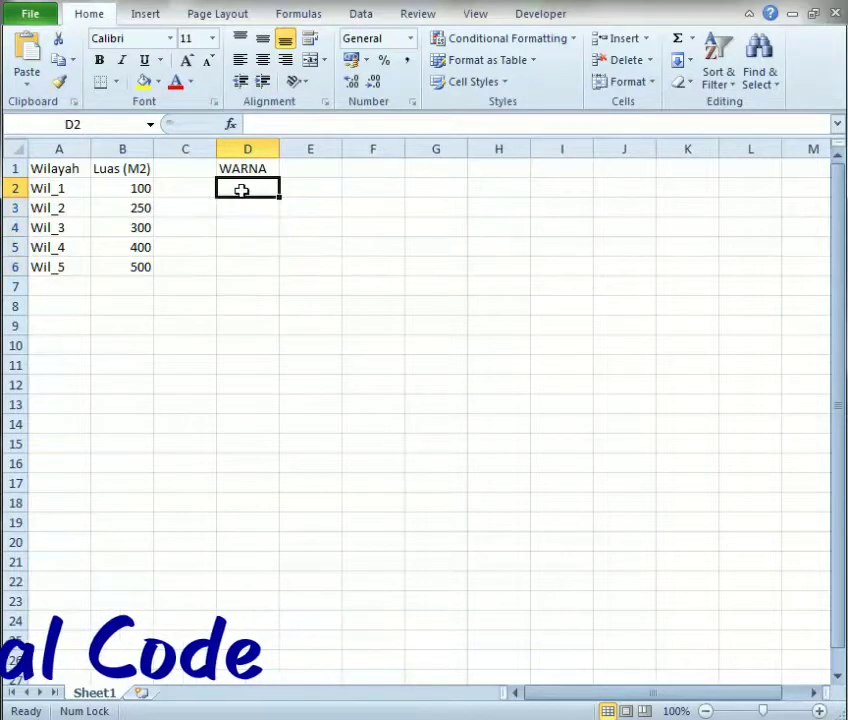
{"action": "left_click", "coordinate": [158, 82]}
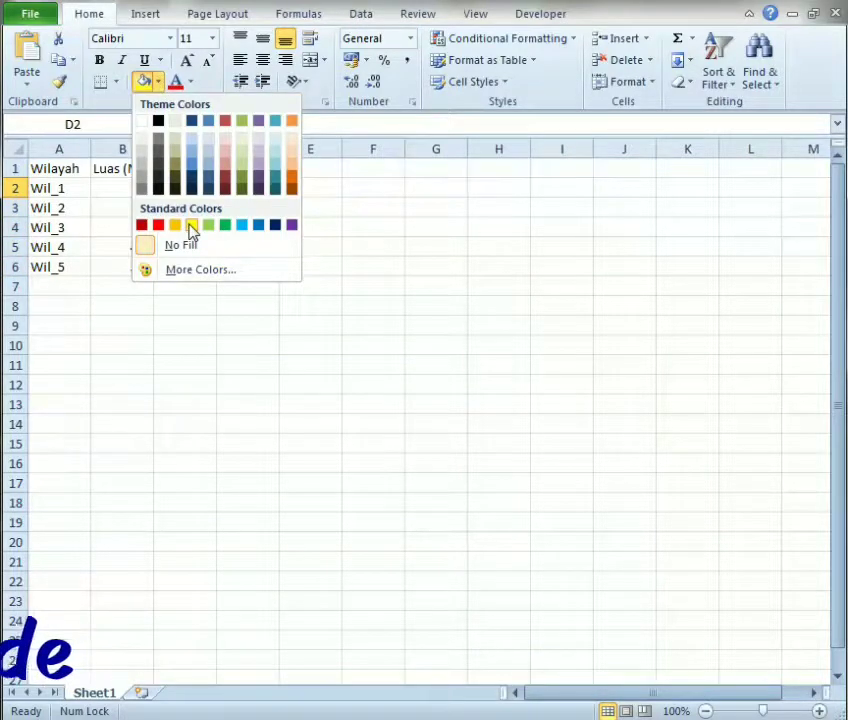
{"action": "left_click", "coordinate": [290, 147]}
{"action": "left_click", "coordinate": [252, 208]}
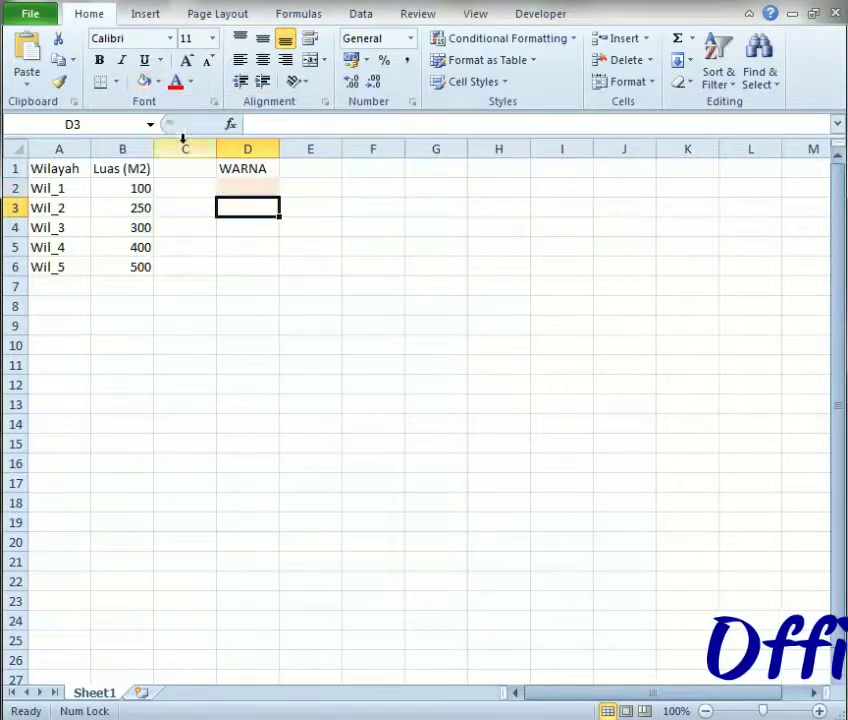
{"action": "left_click", "coordinate": [158, 82]}
{"action": "left_click", "coordinate": [286, 155]}
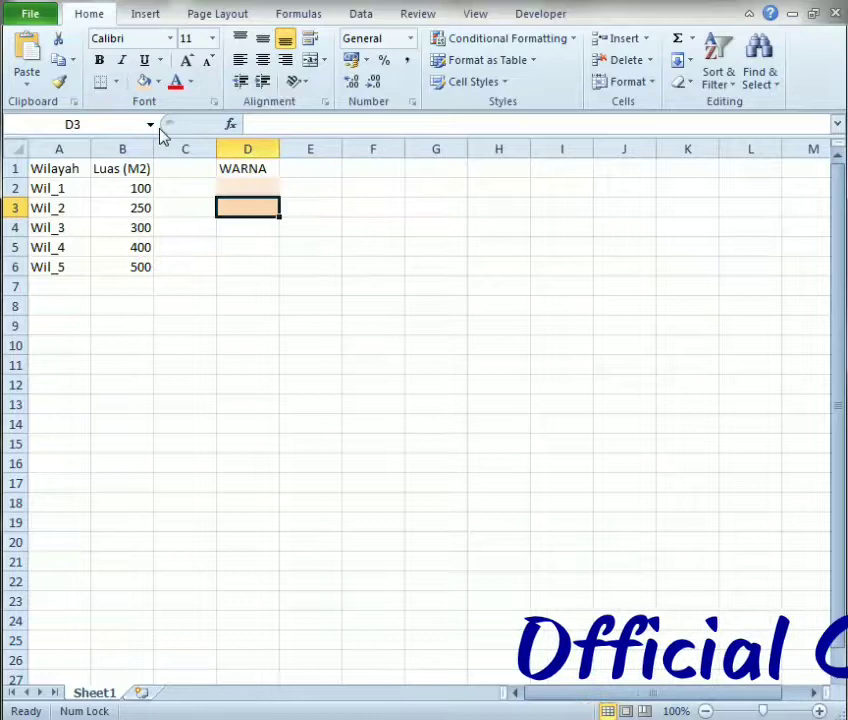
{"action": "left_click", "coordinate": [219, 227]}
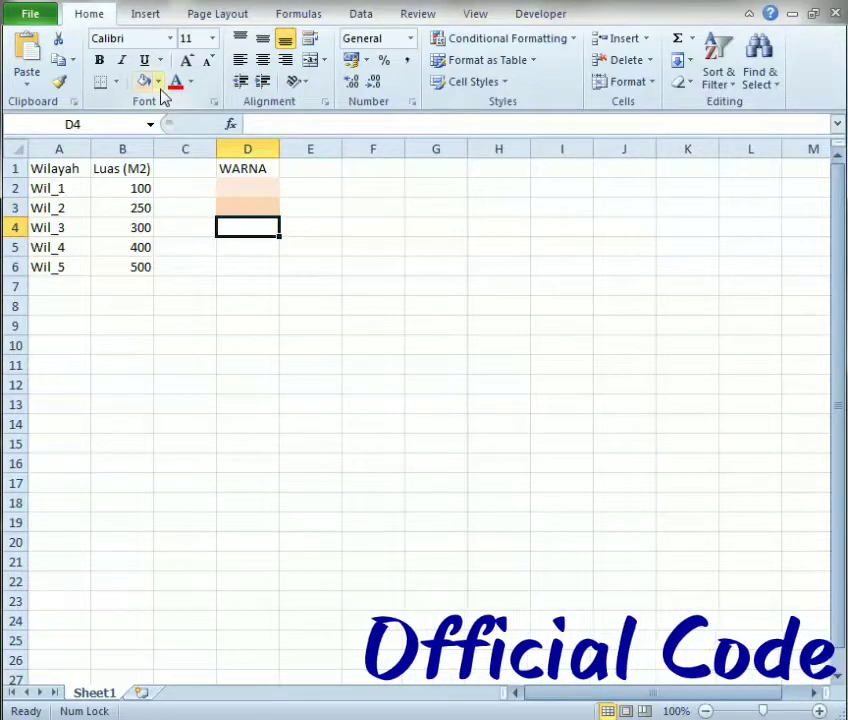
{"action": "left_click", "coordinate": [158, 82]}
{"action": "left_click", "coordinate": [289, 170]}
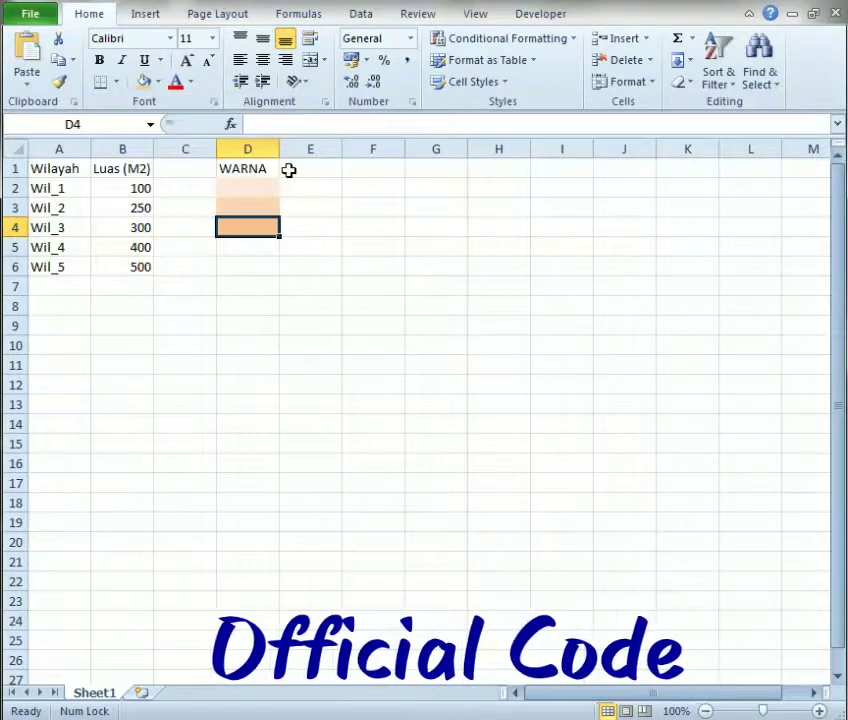
- Shade D5 dark orange and D6 the darkest brown-orange
{"action": "left_click", "coordinate": [240, 245]}
{"action": "left_click", "coordinate": [160, 82]}
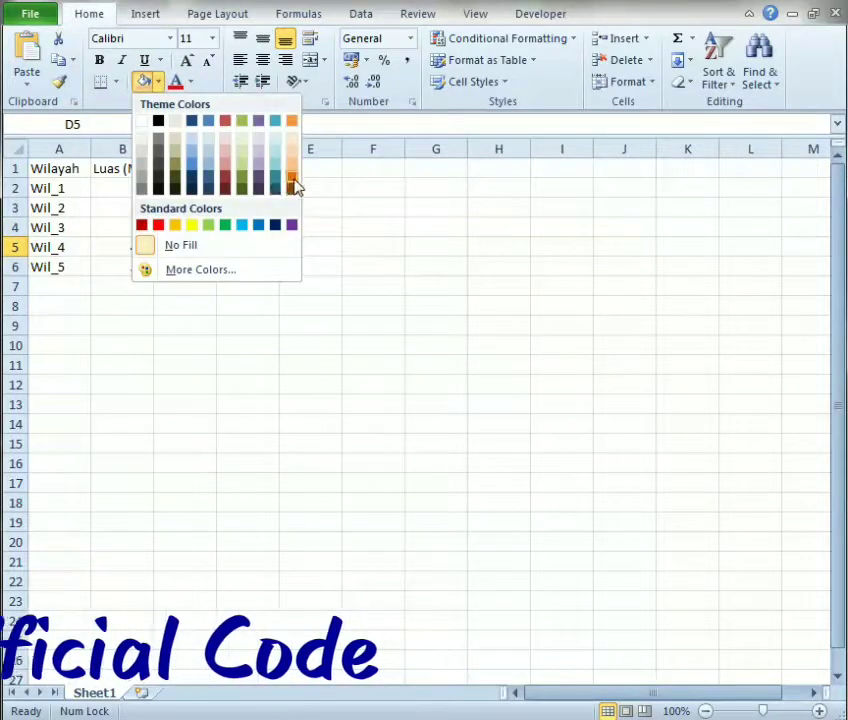
{"action": "left_click", "coordinate": [295, 184]}
{"action": "left_click", "coordinate": [262, 266]}
{"action": "left_click", "coordinate": [160, 82]}
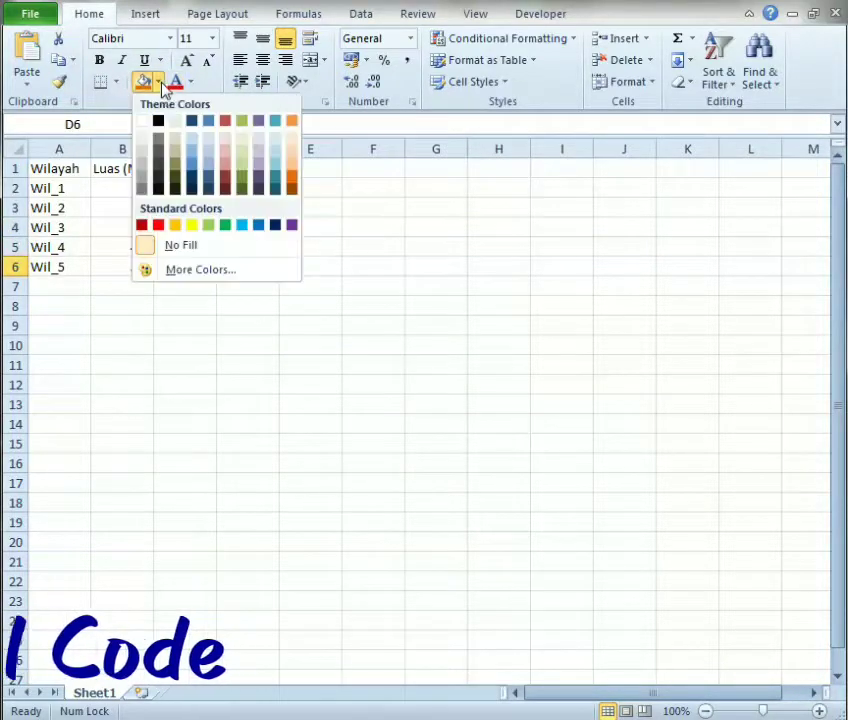
{"action": "left_click", "coordinate": [292, 190]}
{"action": "left_click", "coordinate": [286, 234]}
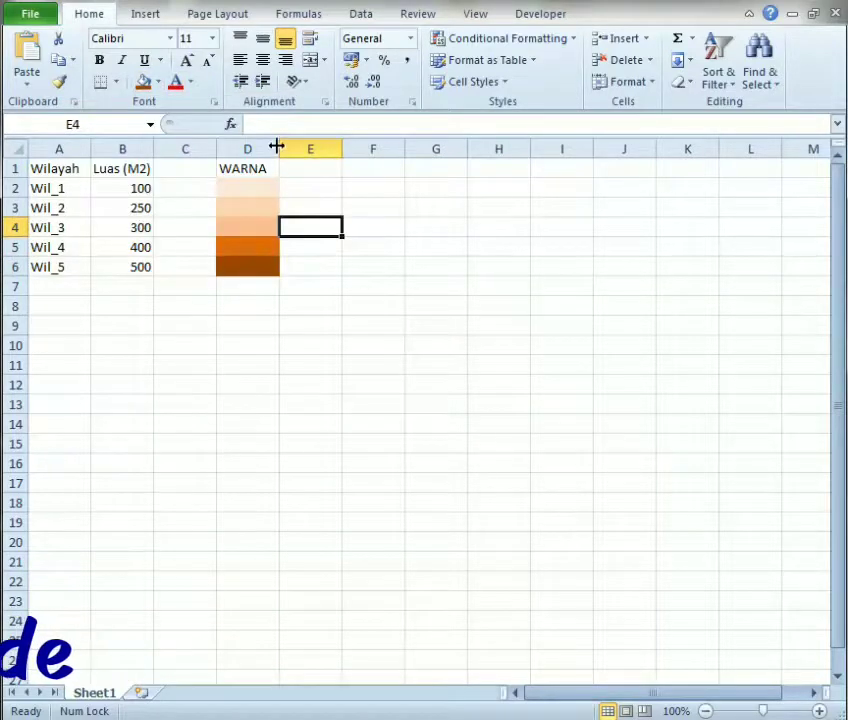
- Narrow column D and label E2:E6 with ranges 0-100, 101-200, 201-300, 301-400 and 500++
{"action": "left_click_drag", "start_coordinate": [247, 143], "coordinate": [249, 143]}
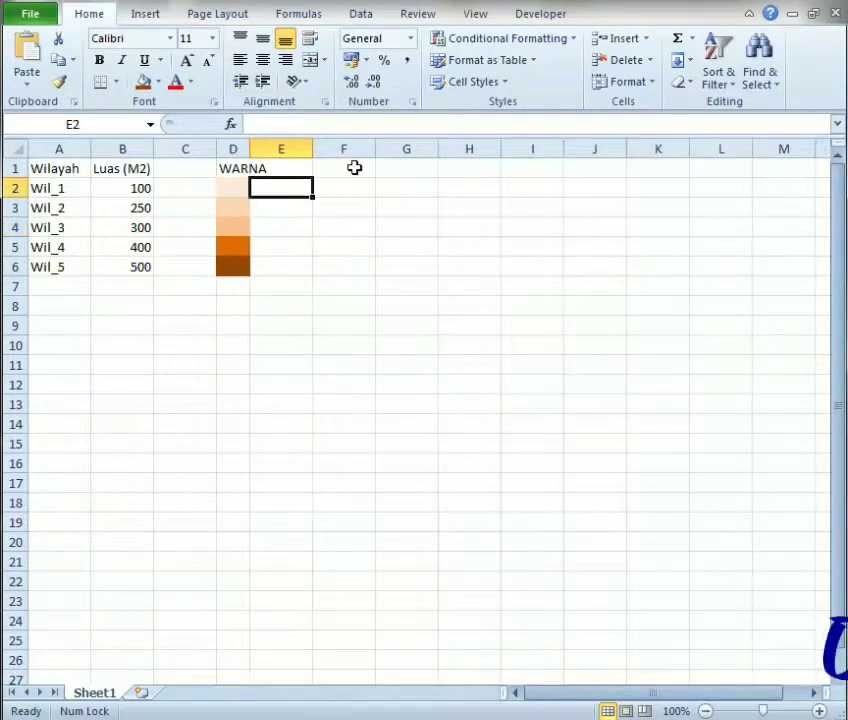
{"action": "left_click", "coordinate": [281, 188]}
{"action": "type", "text": "0-100"}
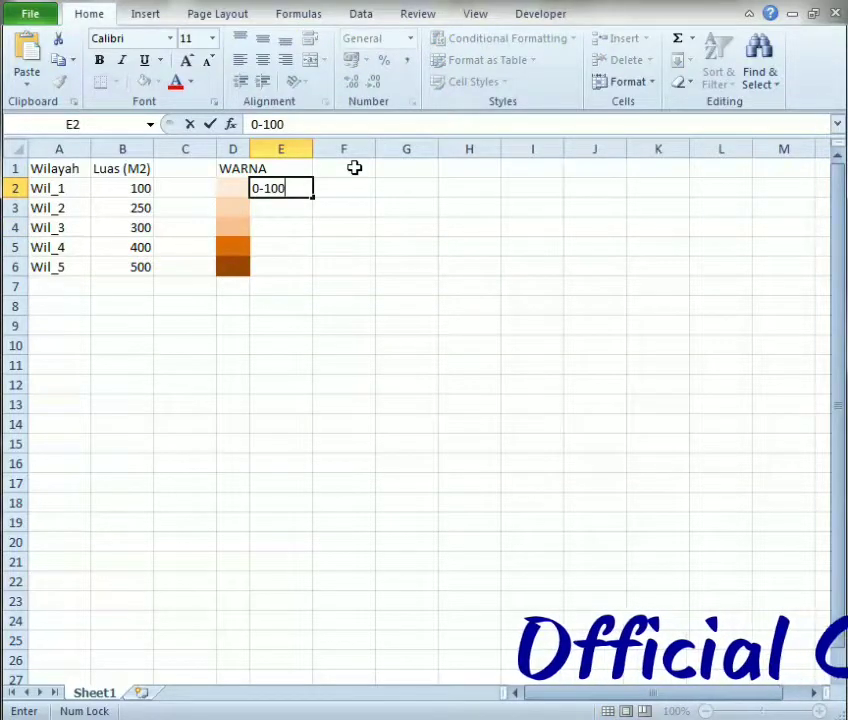
{"action": "key", "text": "Return"}
{"action": "type", "text": "1"}
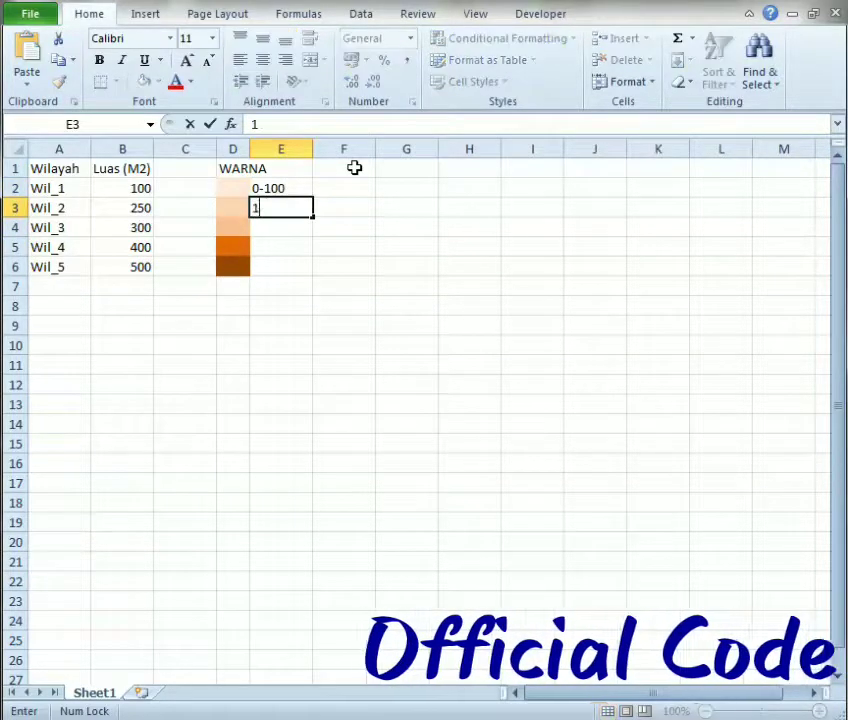
{"action": "type", "text": "01-"}
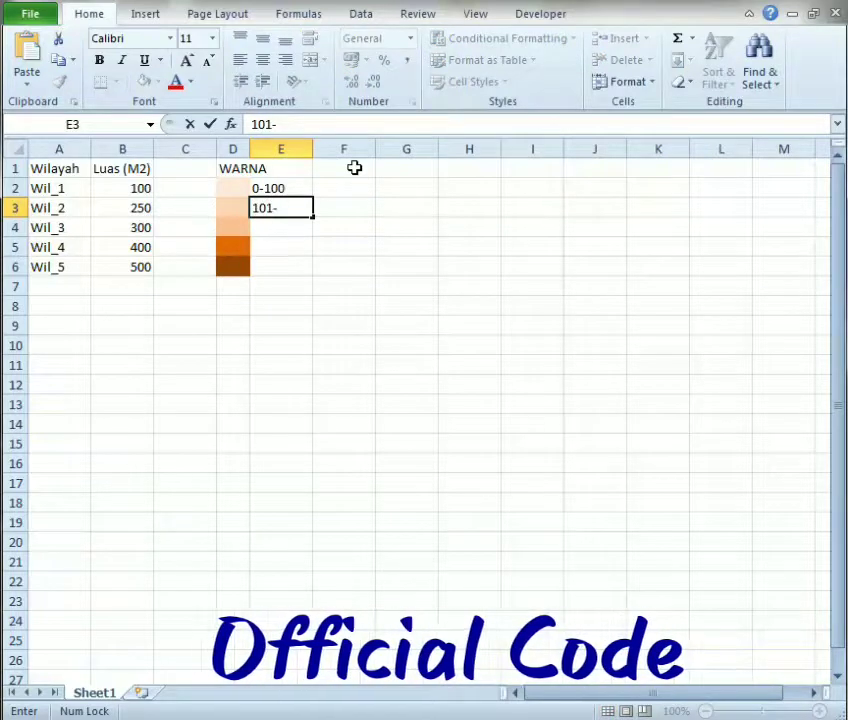
{"action": "type", "text": "200"}
{"action": "key", "text": "Return"}
{"action": "type", "text": "201"}
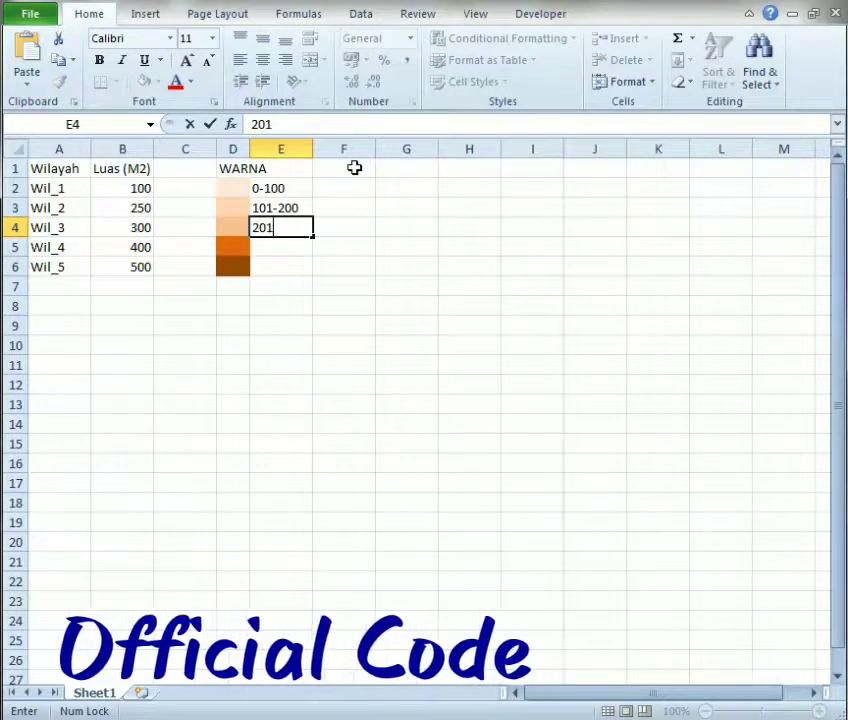
{"action": "type", "text": "-"}
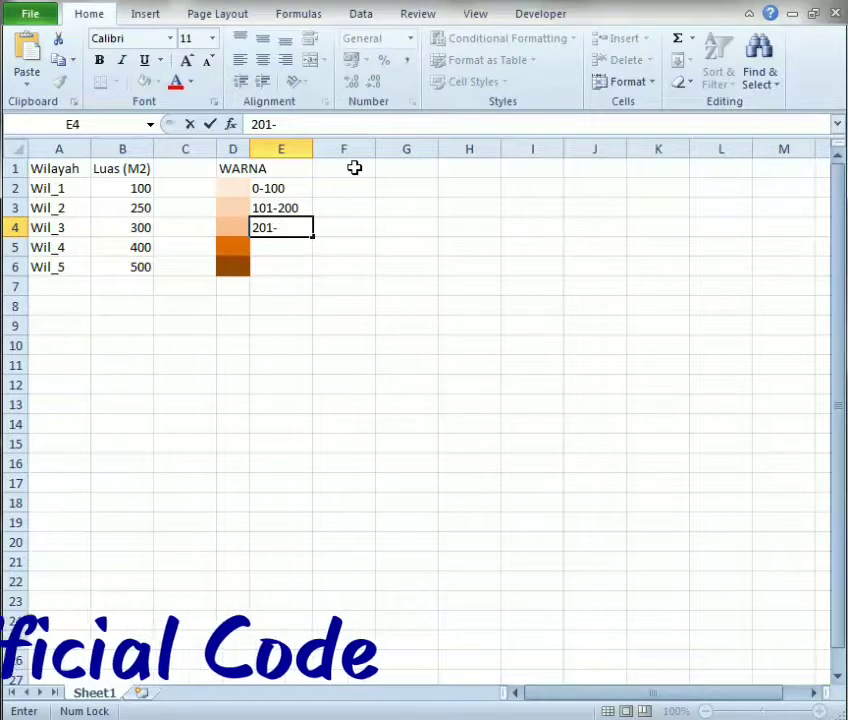
{"action": "type", "text": "300"}
{"action": "key", "text": "Return"}
{"action": "type", "text": "301-400"}
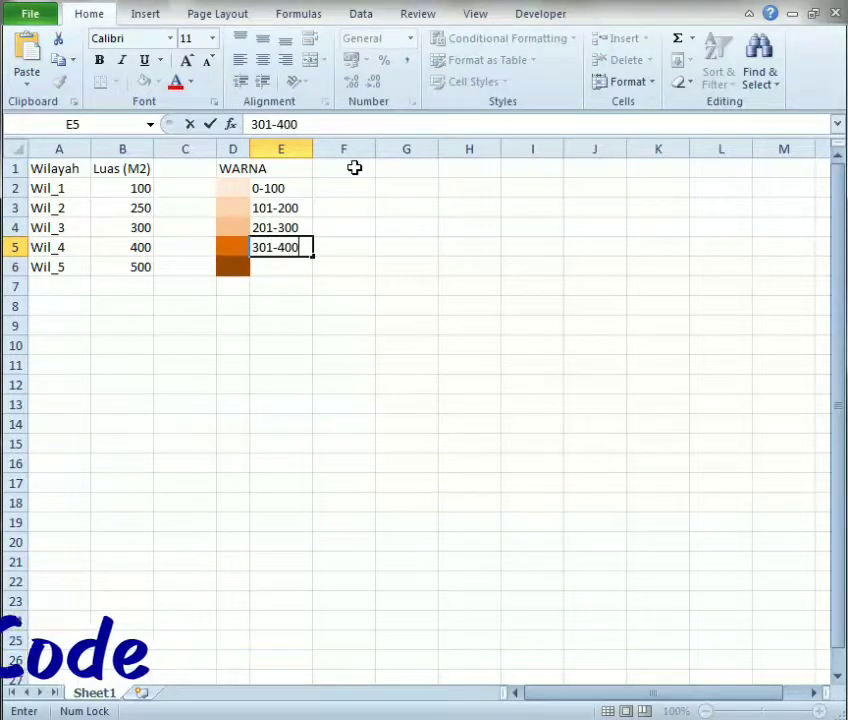
{"action": "key", "text": "Return"}
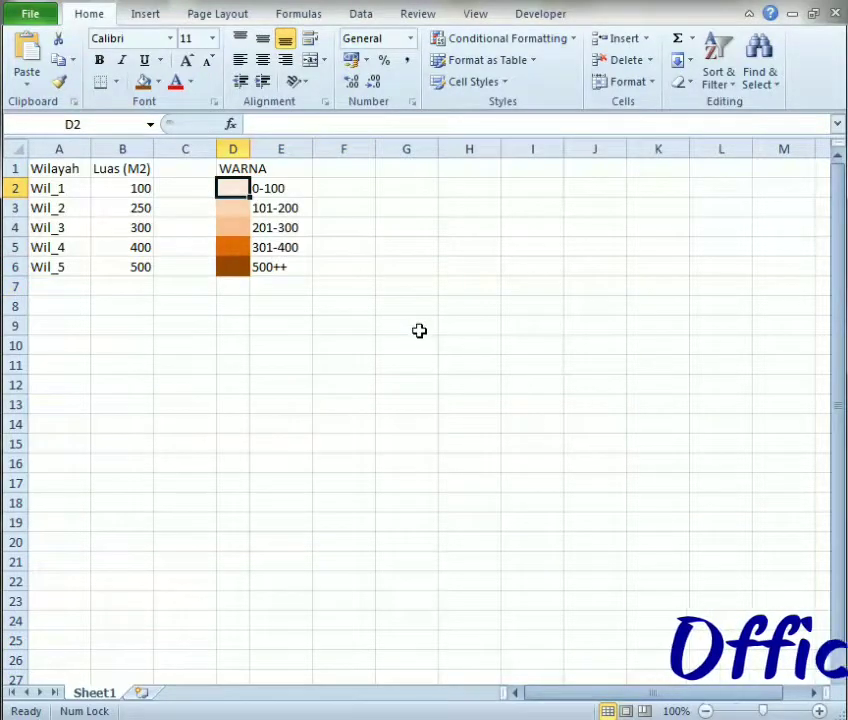
- Name legend cells D2 to D5 Warna1 through Warna4 via the Name Box
{"action": "left_click", "coordinate": [80, 123]}
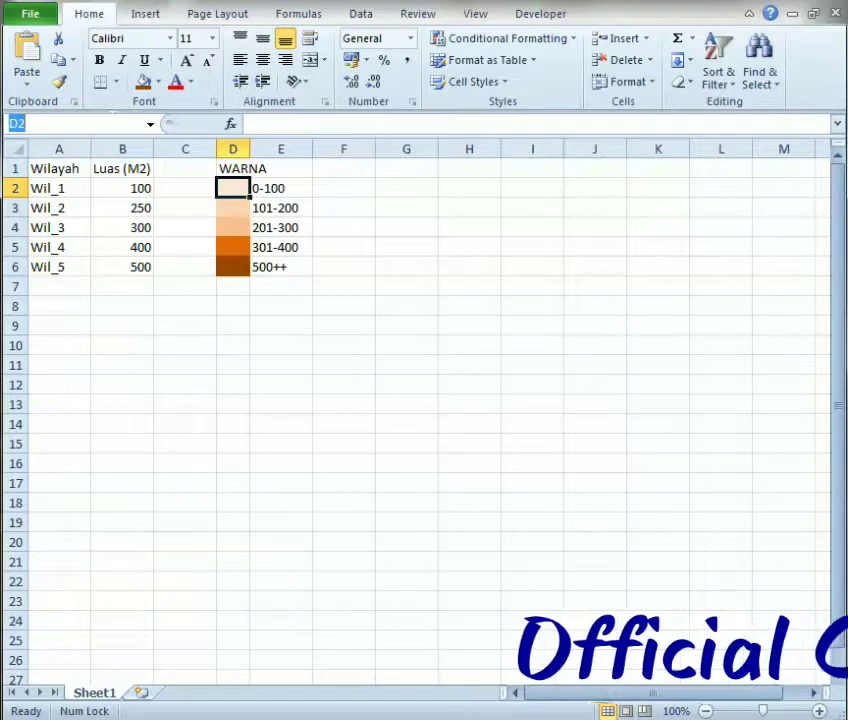
{"action": "type", "text": "Warn"}
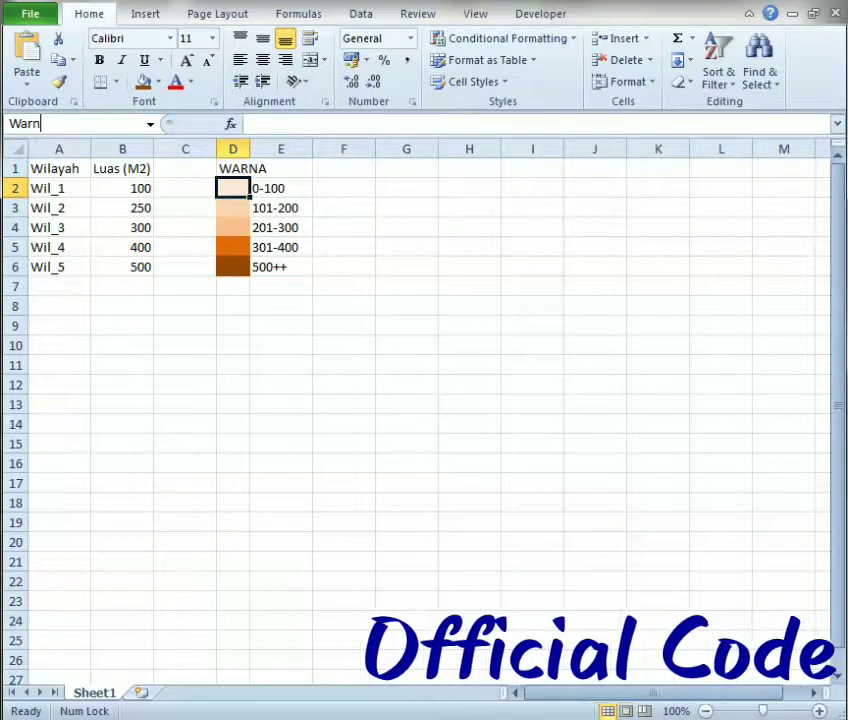
{"action": "type", "text": "a1"}
{"action": "key", "text": "Return"}
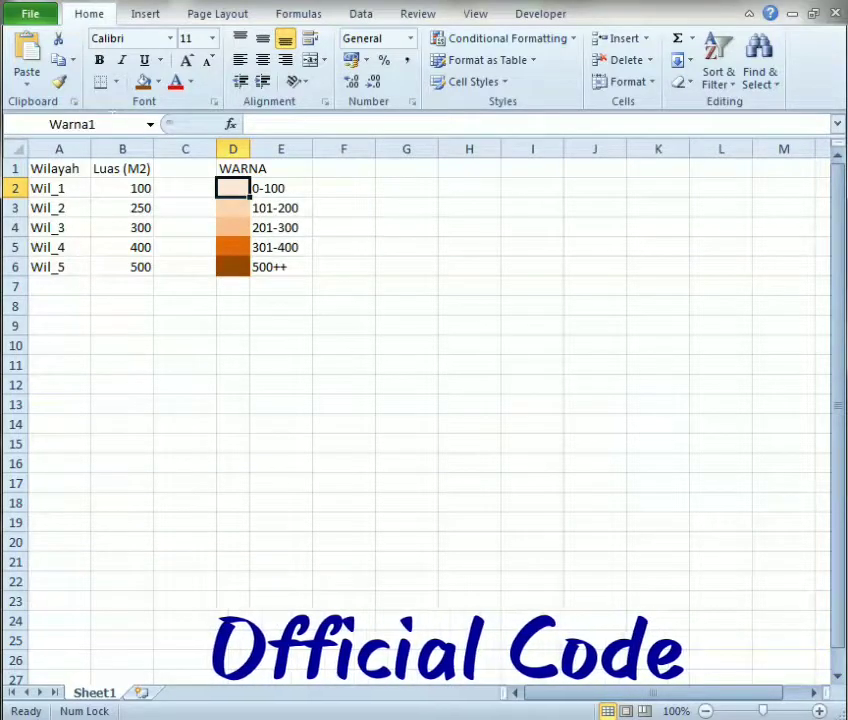
{"action": "left_click", "coordinate": [228, 207]}
{"action": "left_click", "coordinate": [40, 123]}
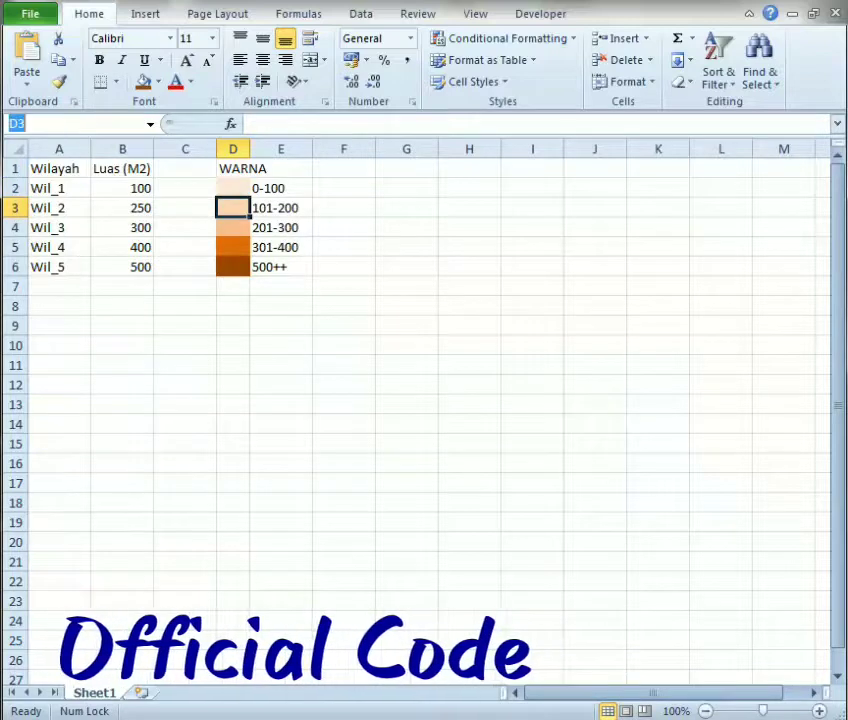
{"action": "type", "text": "Warna"}
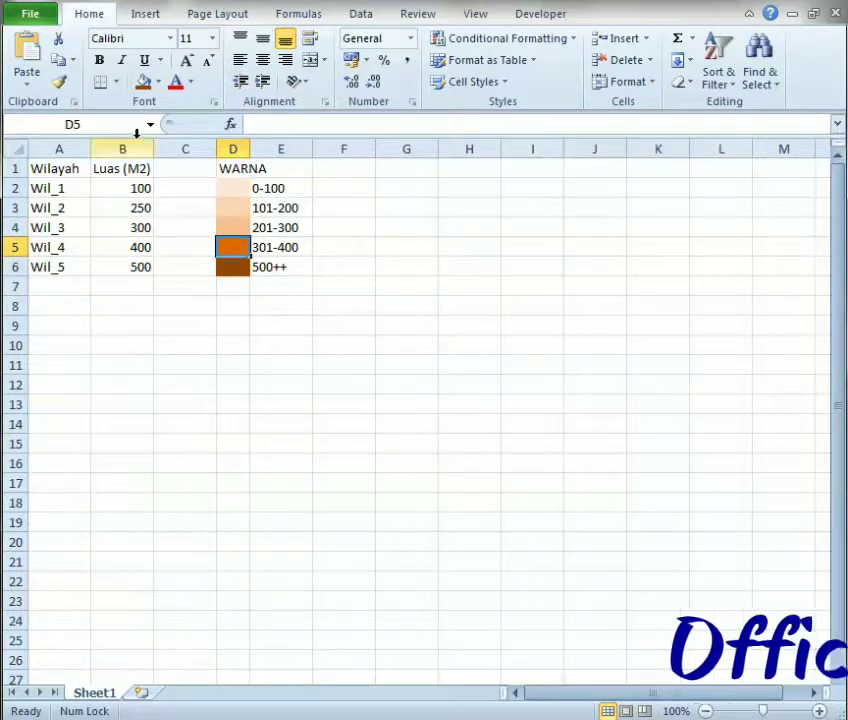
{"action": "type", "text": "rna"}
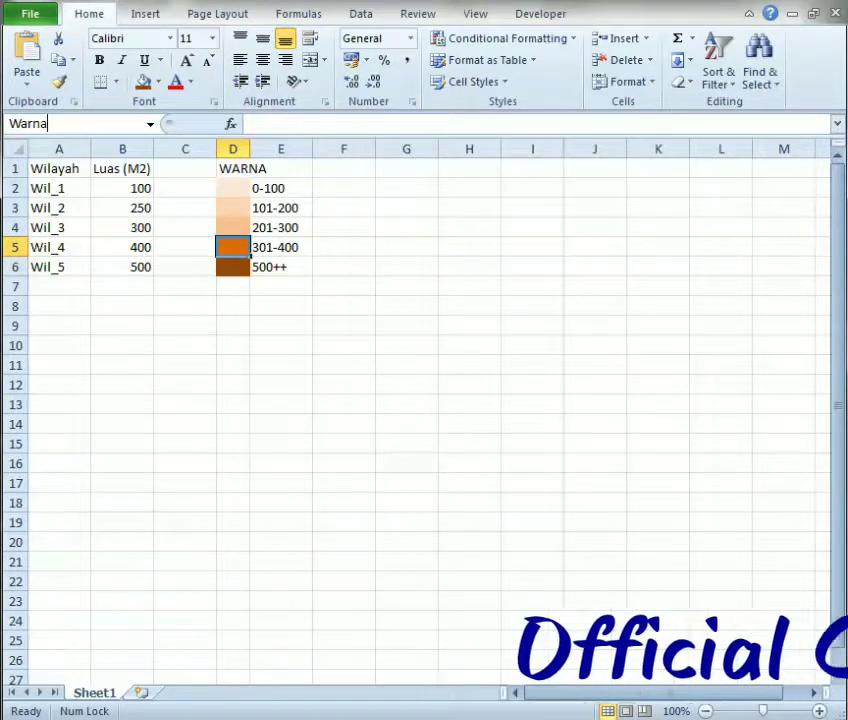
{"action": "type", "text": "4"}
{"action": "key", "text": "Return"}
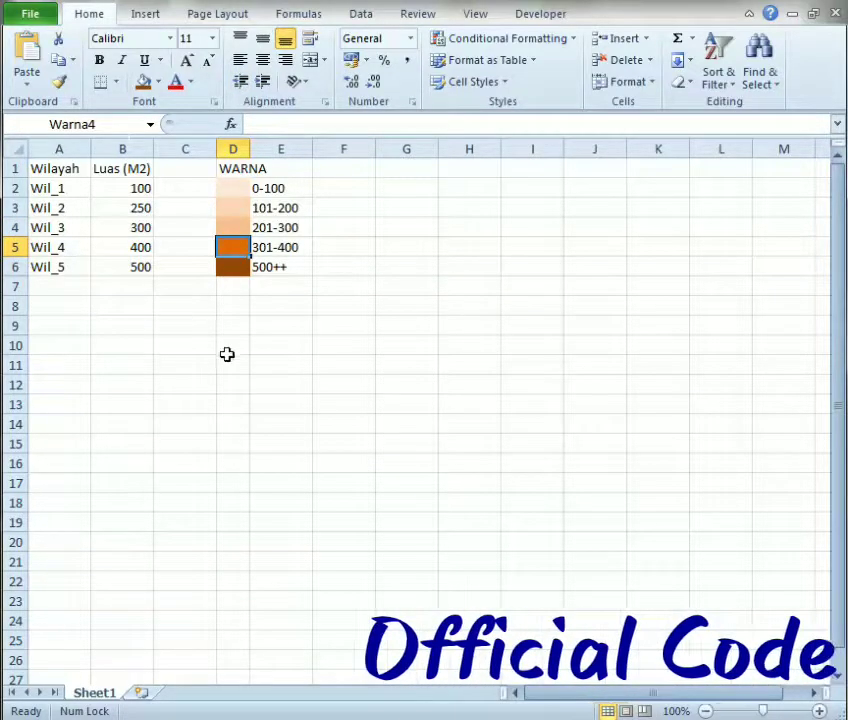
- Name cell D6 Warna5 and confirm D2 is named Warna1
{"action": "left_click", "coordinate": [233, 267]}
{"action": "left_click", "coordinate": [70, 124]}
{"action": "type", "text": "Wa"}
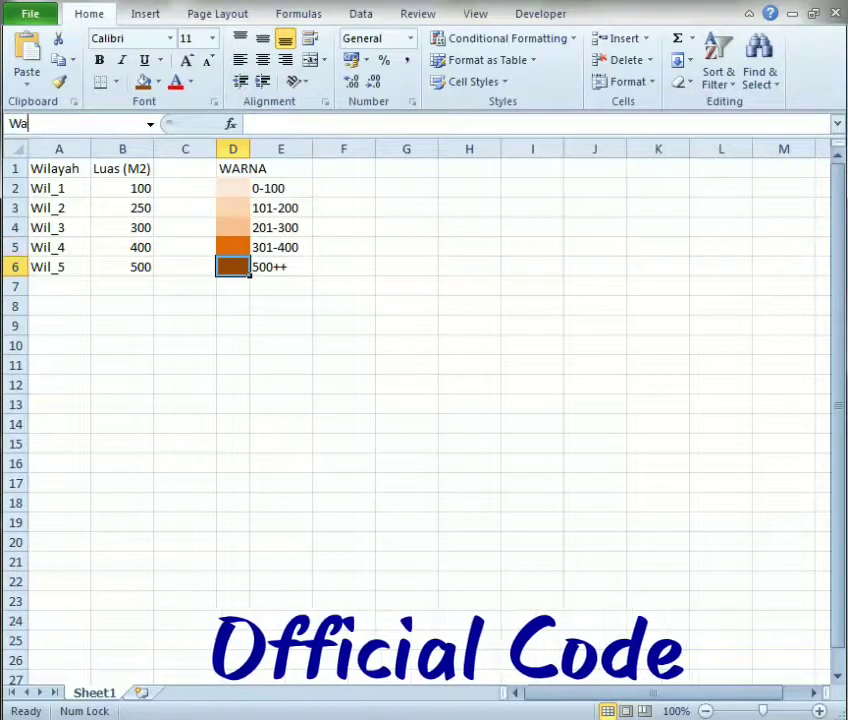
{"action": "type", "text": "rna"}
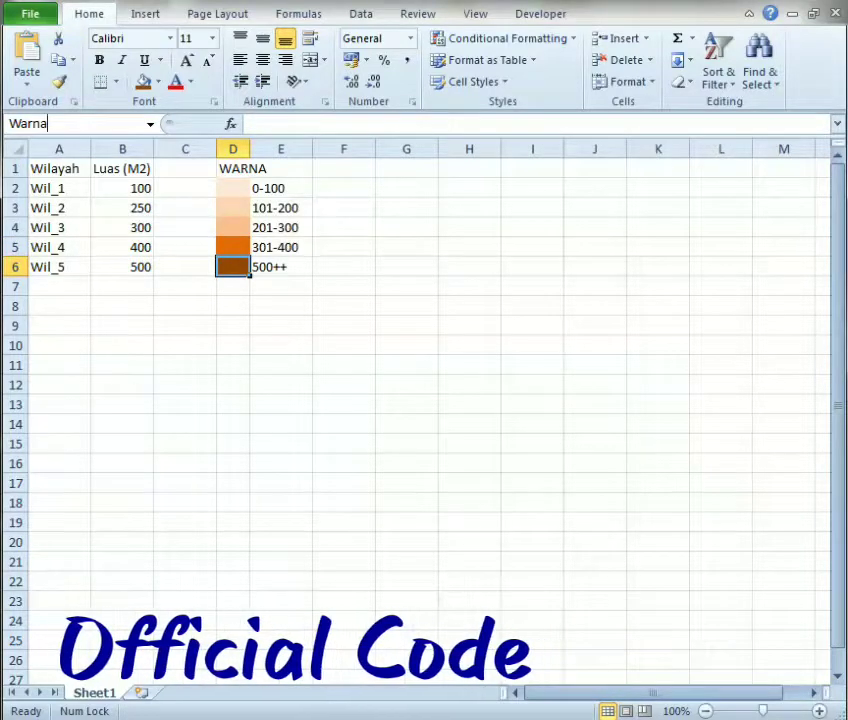
{"action": "type", "text": "5"}
{"action": "key", "text": "Return"}
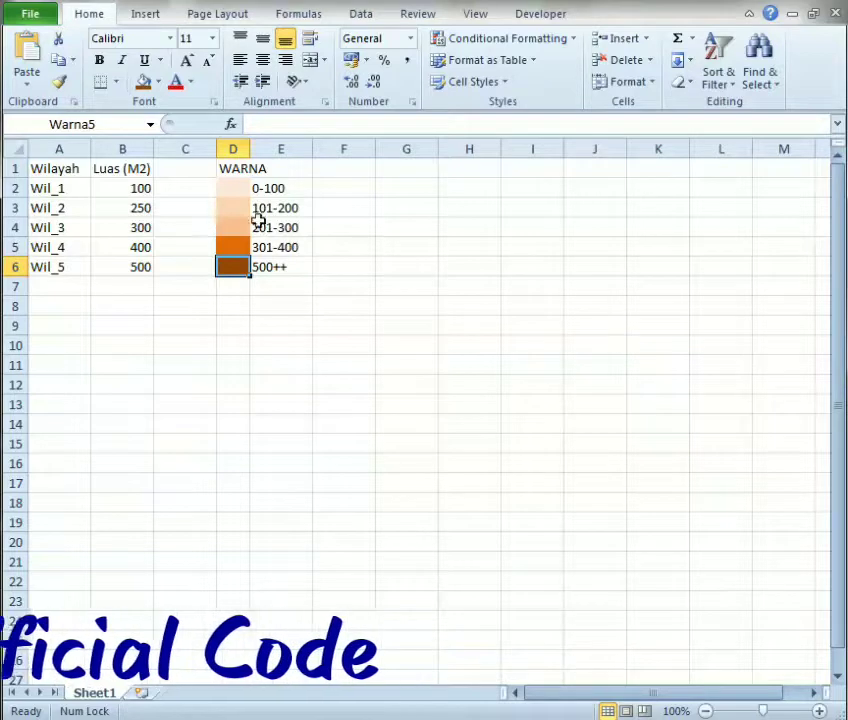
{"action": "left_click", "coordinate": [237, 187]}
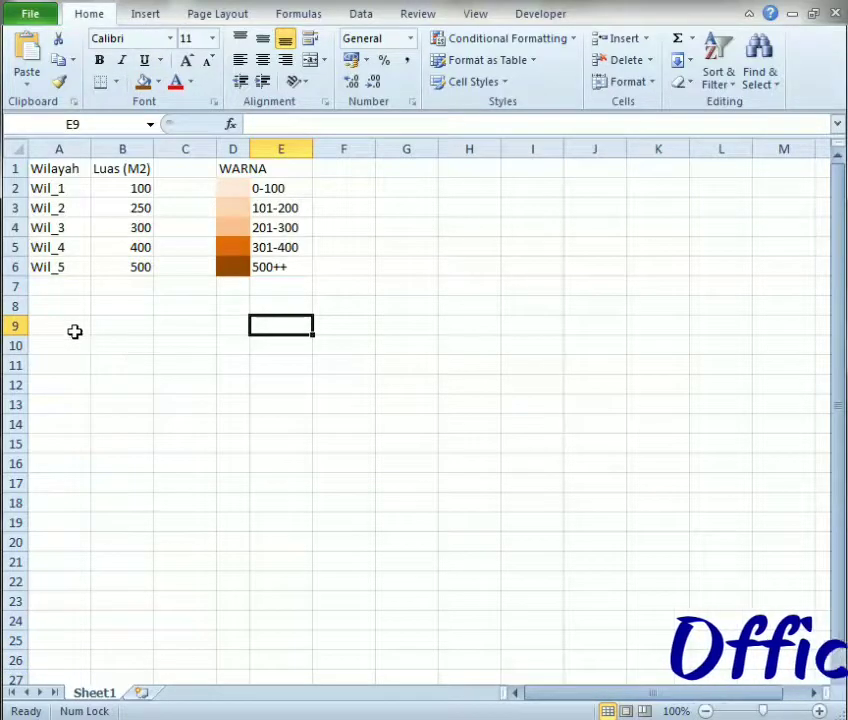
- Label A9 PETA and draw the first small map rectangle below it
{"action": "type", "text": "PETA"}
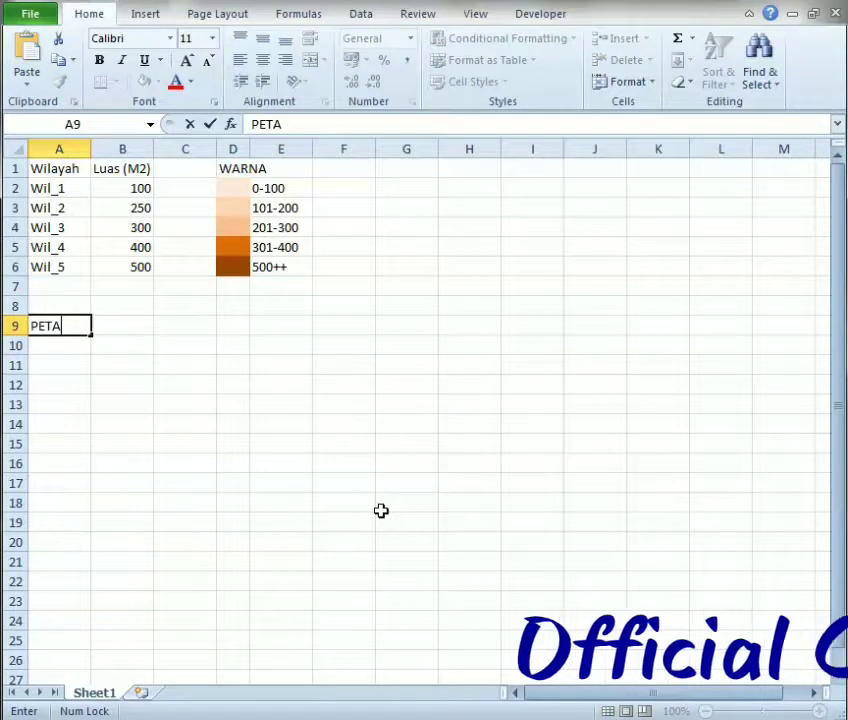
{"action": "key", "text": "Return"}
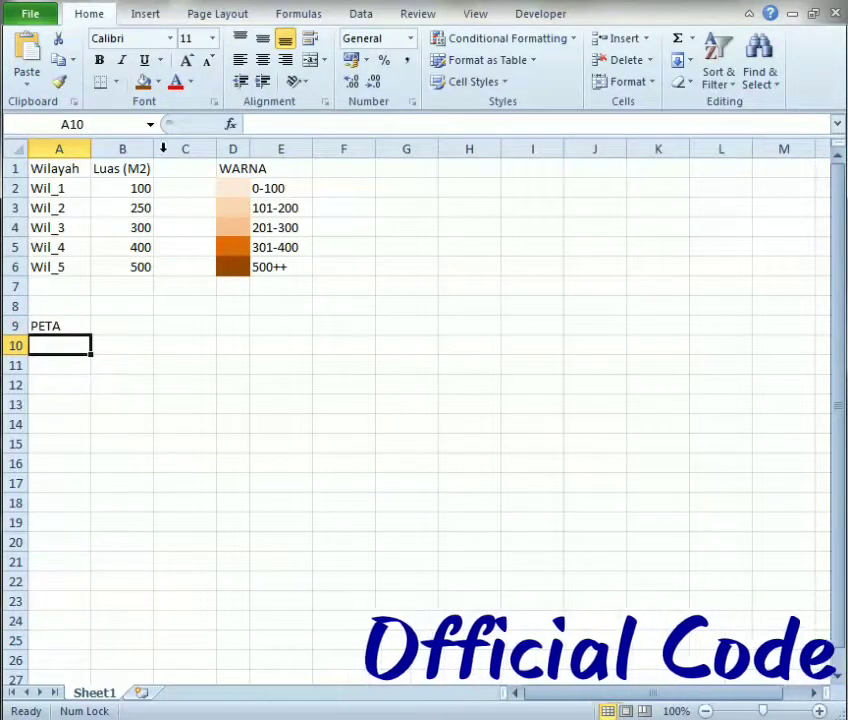
{"action": "left_click", "coordinate": [150, 17]}
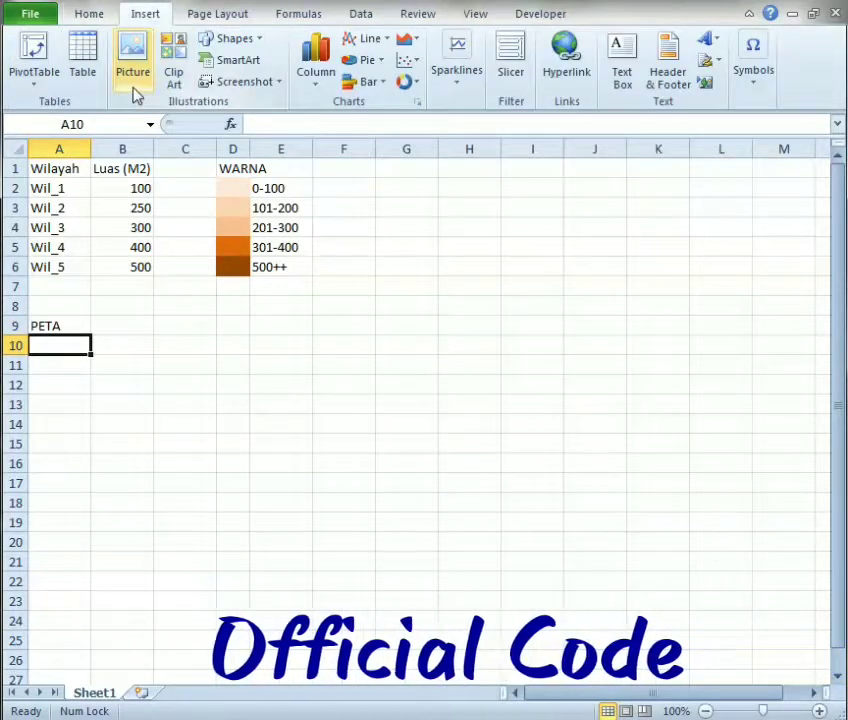
{"action": "left_click", "coordinate": [230, 38]}
{"action": "left_click", "coordinate": [245, 77]}
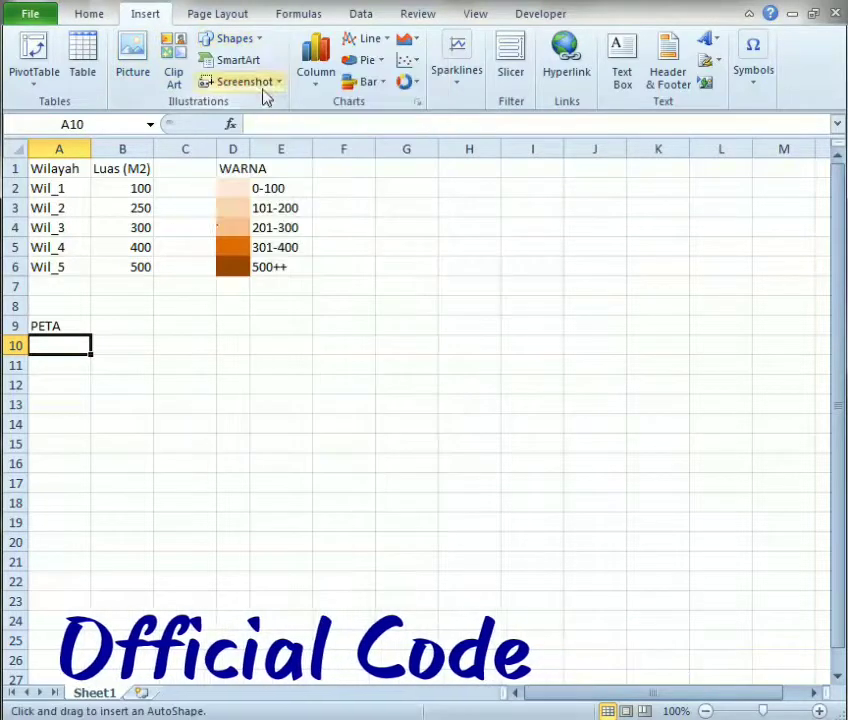
{"action": "left_click_drag", "start_coordinate": [58, 400], "coordinate": [132, 460]}
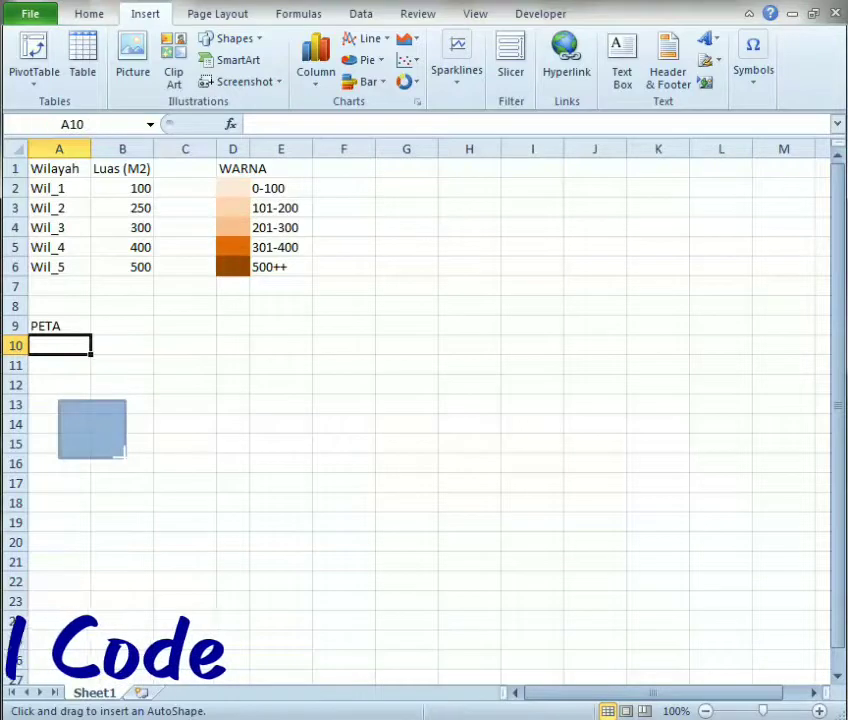
{"action": "left_click_drag", "start_coordinate": [126, 457], "coordinate": [125, 457]}
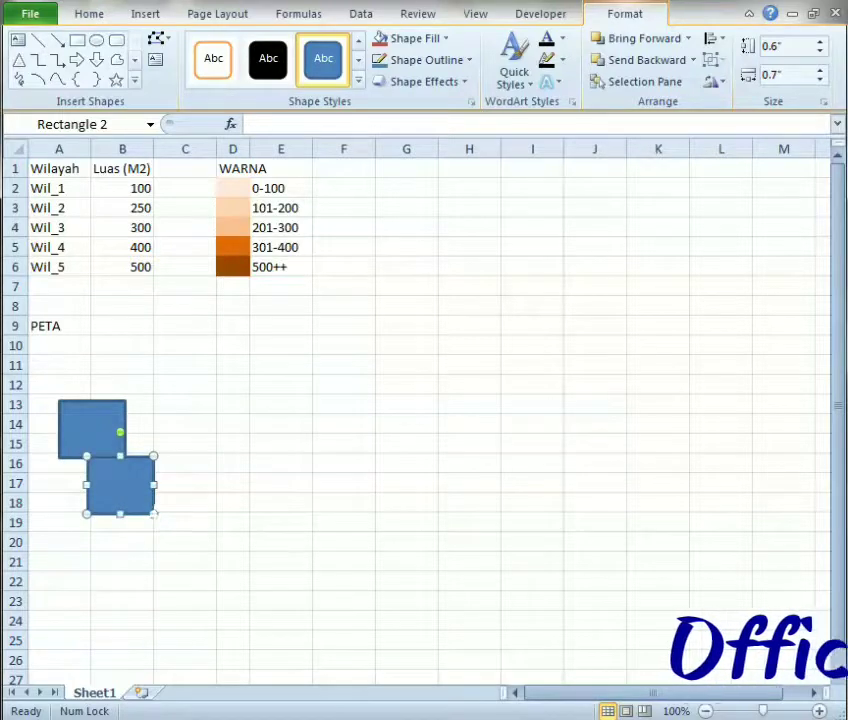
- Duplicate, move and resize rectangles with Ctrl+D to form four more overlapping map regions
{"action": "mouse_move", "coordinate": [172, 531]}
{"action": "left_mouse_down"}
{"action": "mouse_move", "coordinate": [181, 538]}
{"action": "mouse_move", "coordinate": [187, 411]}
{"action": "left_mouse_up"}
{"action": "key", "text": "ctrl+d"}
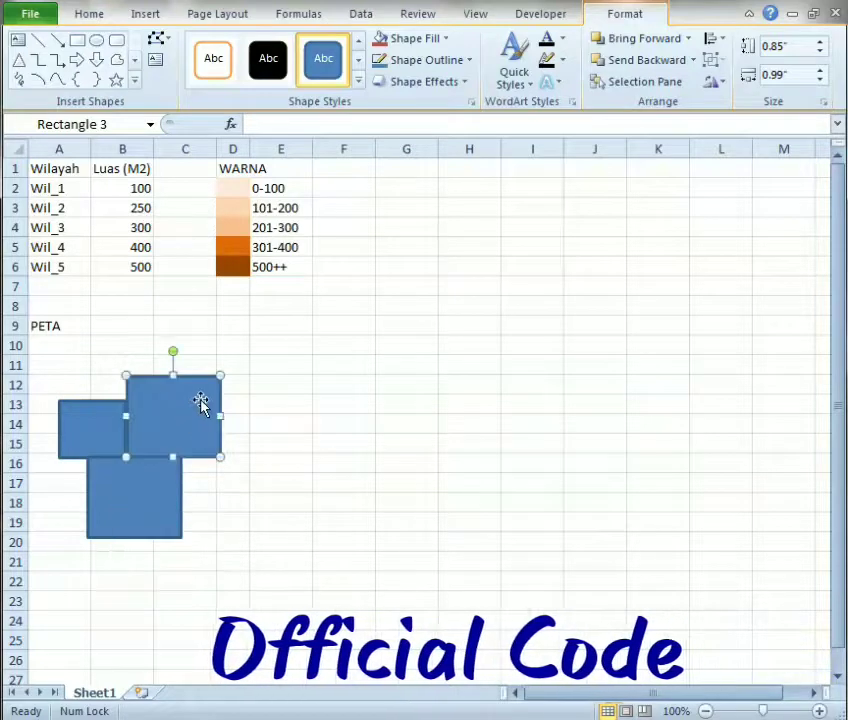
{"action": "left_click_drag", "start_coordinate": [221, 375], "coordinate": [238, 362]}
{"action": "key", "text": "ctrl+d"}
{"action": "mouse_move", "coordinate": [204, 422]}
{"action": "left_mouse_down"}
{"action": "mouse_move", "coordinate": [231, 313]}
{"action": "mouse_move", "coordinate": [269, 546]}
{"action": "left_mouse_up"}
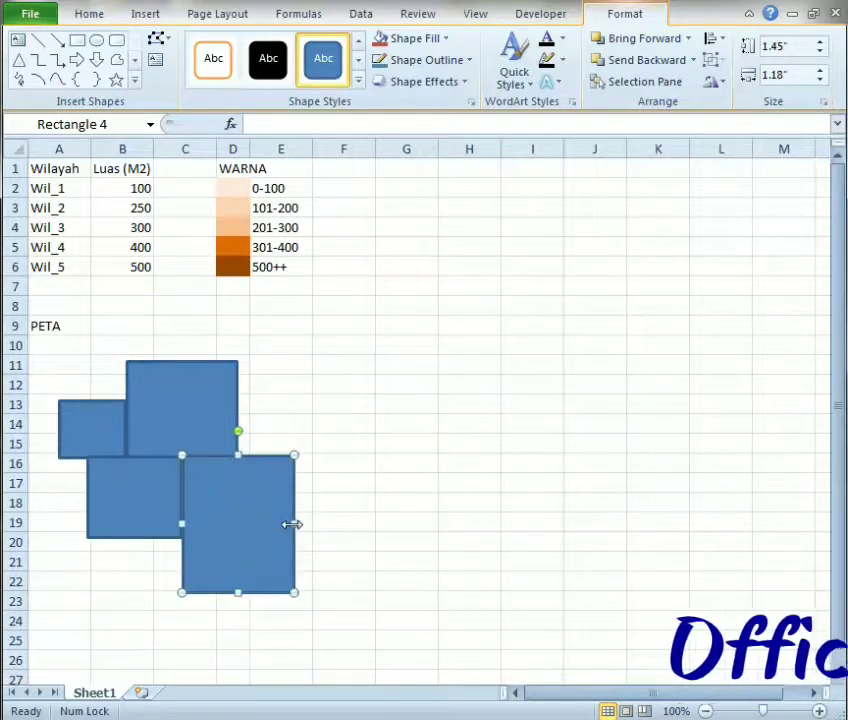
{"action": "left_click_drag", "start_coordinate": [296, 523], "coordinate": [306, 524]}
{"action": "key", "text": "ctrl+d"}
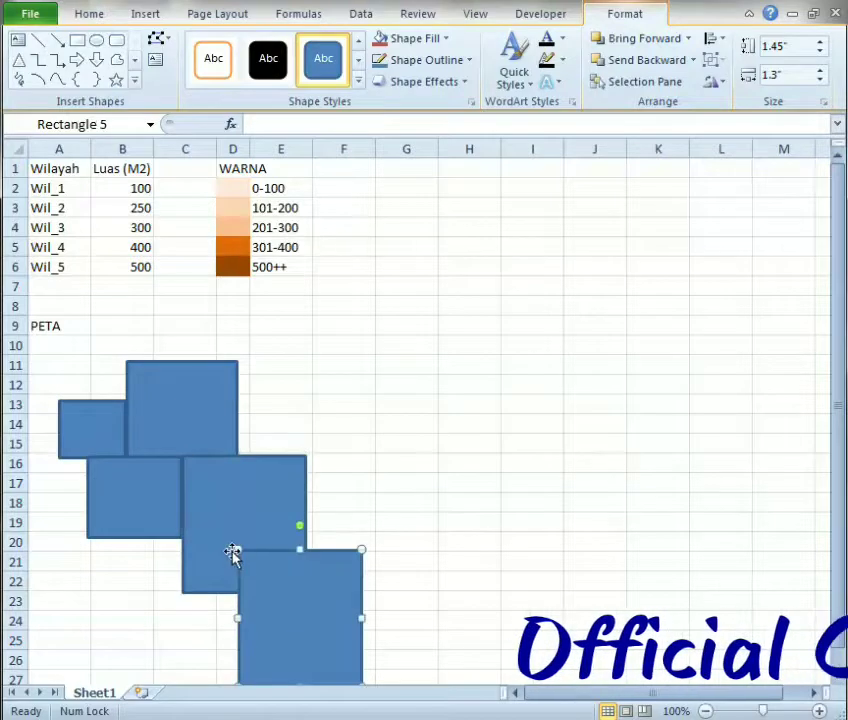
{"action": "left_click_drag", "start_coordinate": [280, 600], "coordinate": [322, 385]}
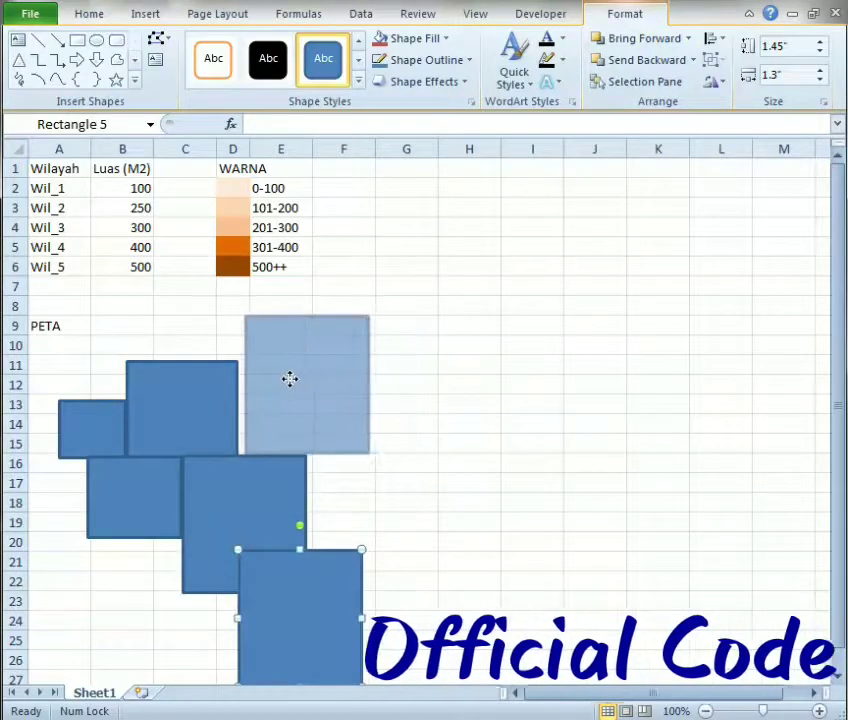
{"action": "left_click_drag", "start_coordinate": [322, 385], "coordinate": [283, 386]}
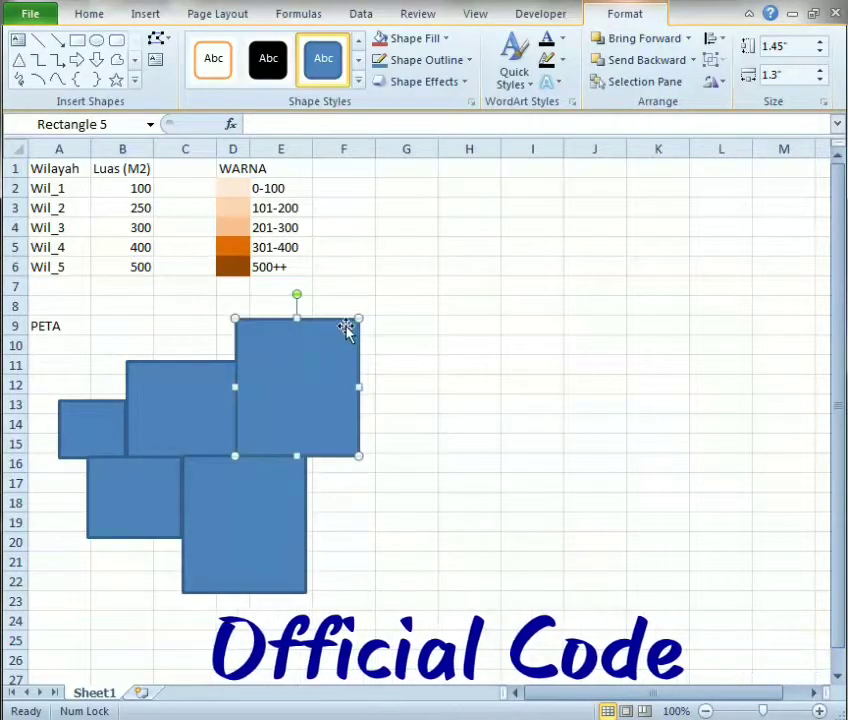
{"action": "left_click_drag", "start_coordinate": [359, 318], "coordinate": [381, 293]}
- Name the second map rectangle Wil_2
{"action": "left_click", "coordinate": [415, 322]}
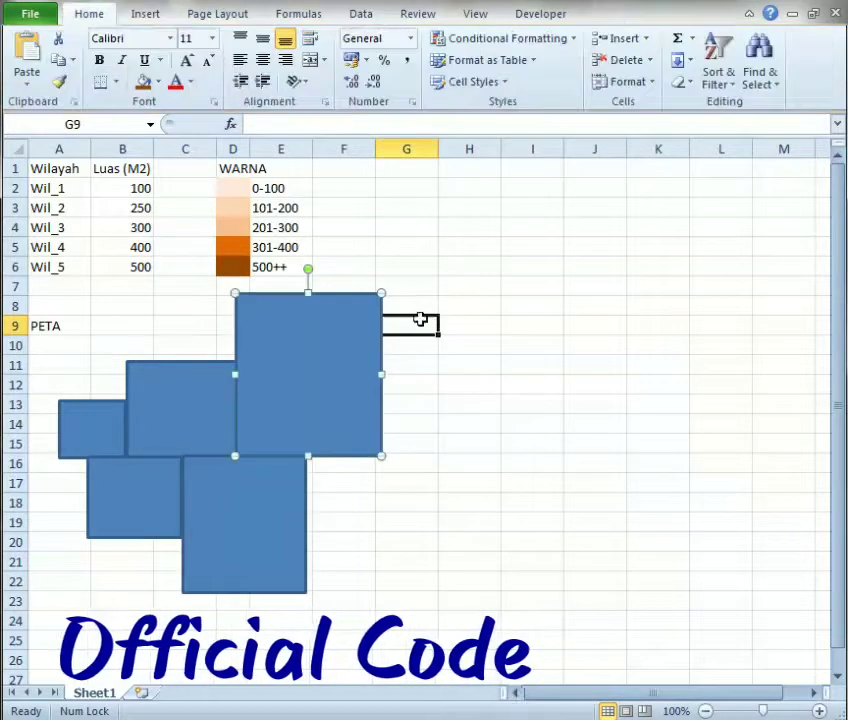
{"action": "left_click", "coordinate": [70, 415]}
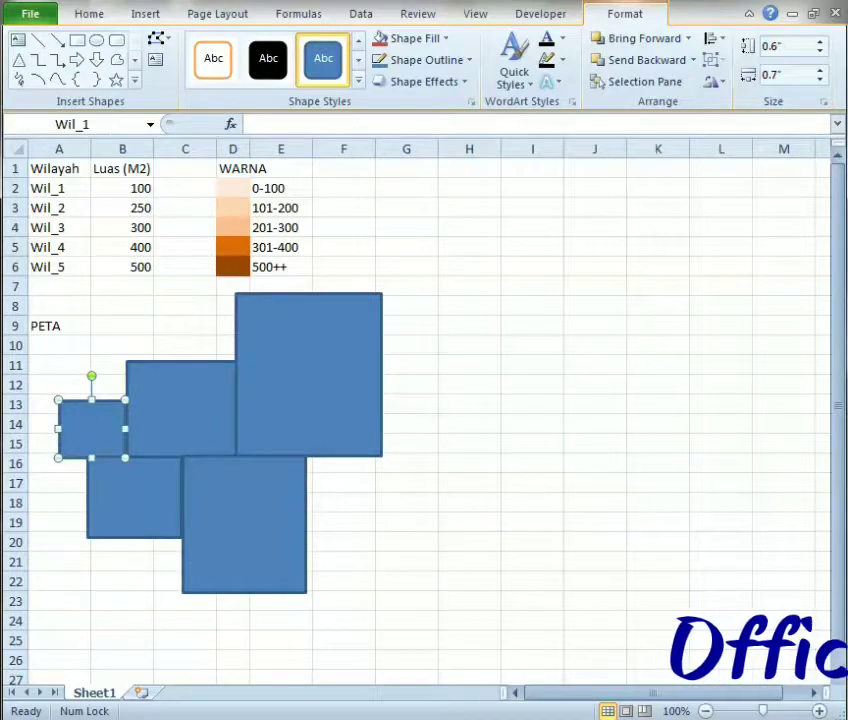
{"action": "left_click", "coordinate": [129, 511]}
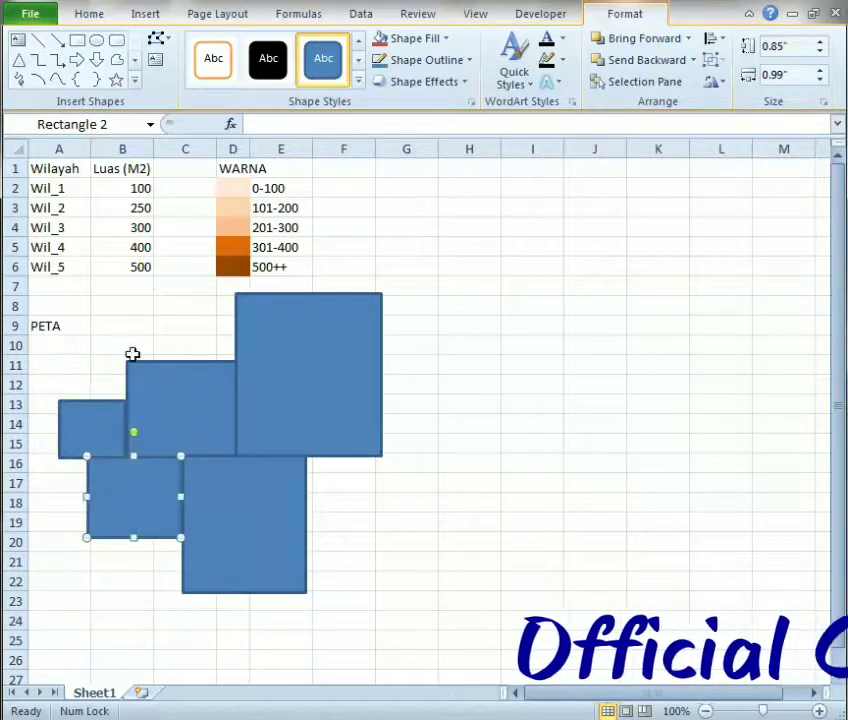
{"action": "left_click", "coordinate": [75, 124]}
{"action": "type", "text": "Wi"}
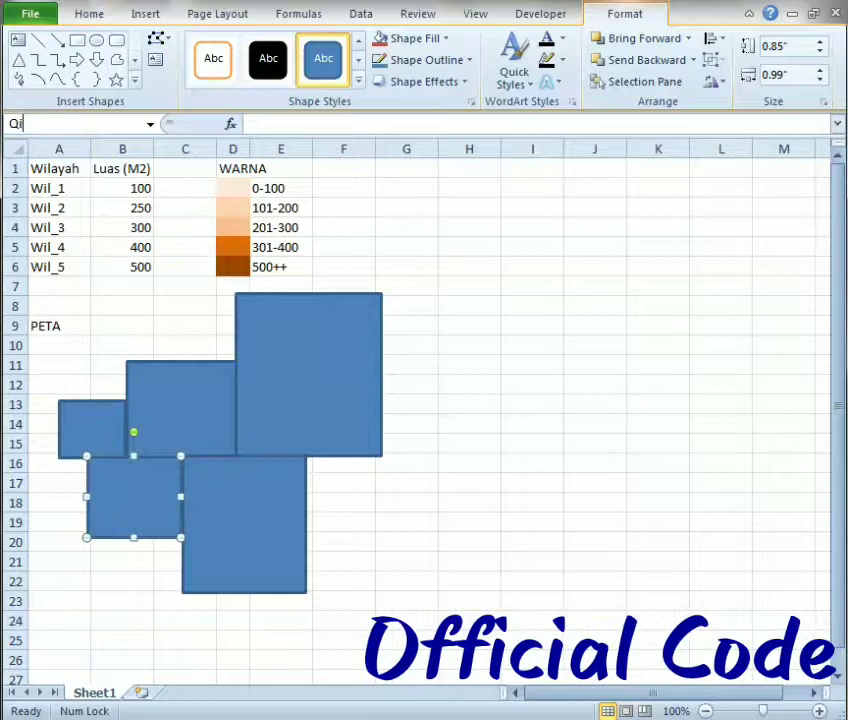
{"action": "key", "text": "BackSpace"}
{"action": "key", "text": "BackSpace"}
{"action": "type", "text": "Wil"}
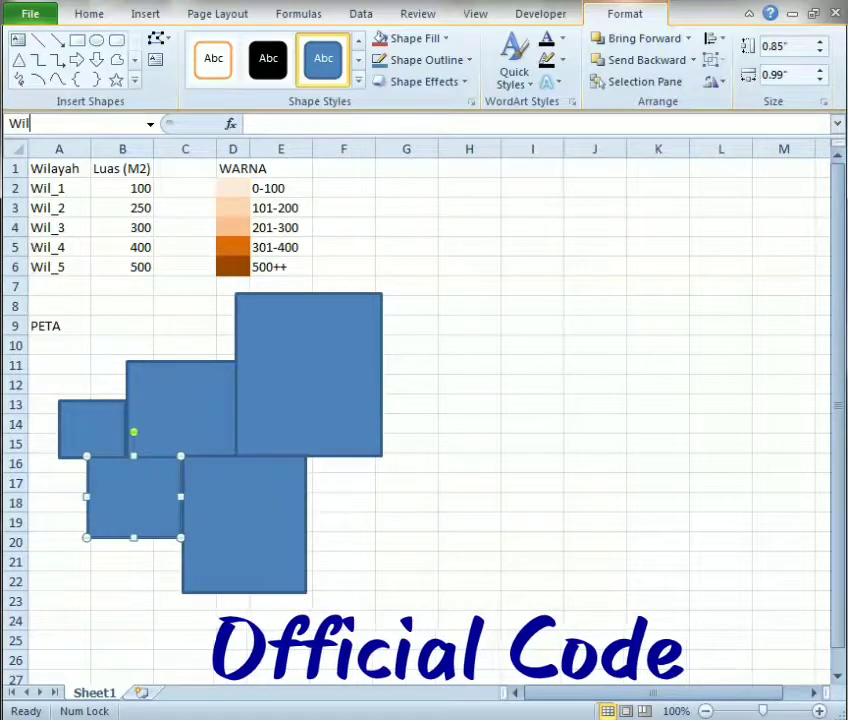
{"action": "type", "text": "_2"}
{"action": "key", "text": "Return"}
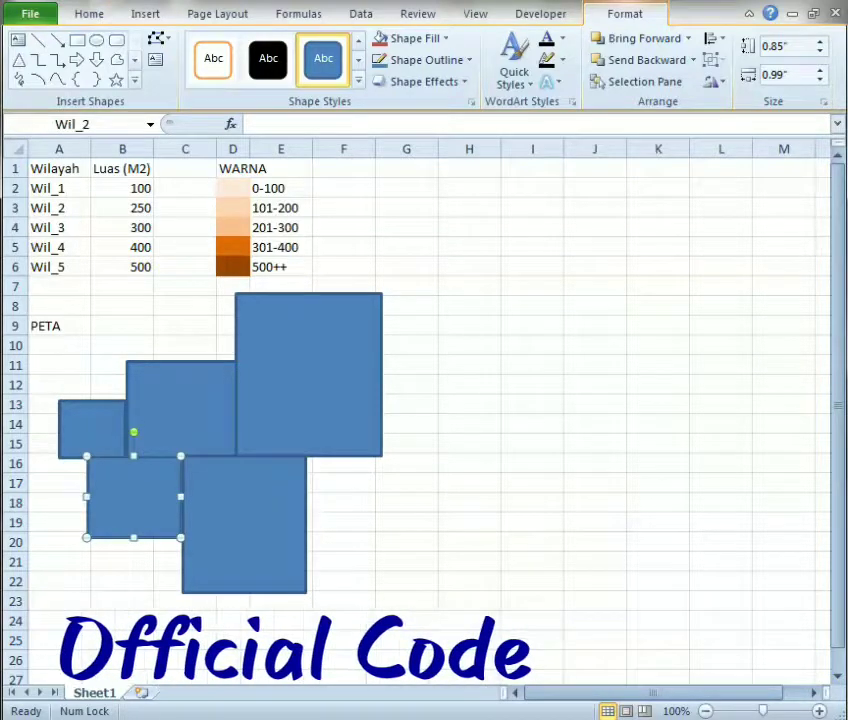
- Name the upper-middle rectangle Wil_4 and the large upper-right one Wil_5
{"action": "left_click", "coordinate": [184, 413]}
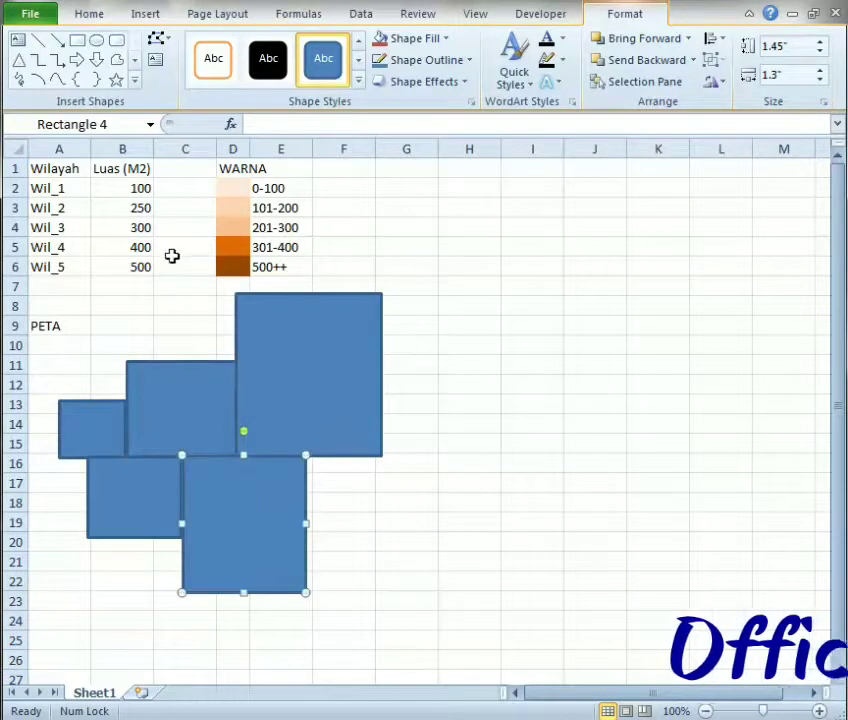
{"action": "left_click", "coordinate": [45, 123]}
{"action": "type", "text": "il"}
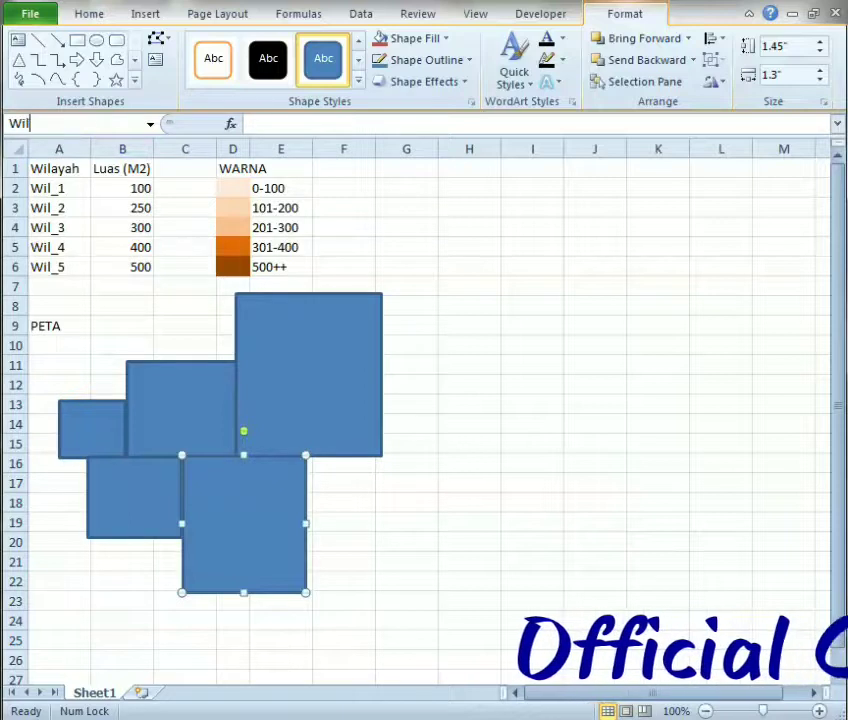
{"action": "type", "text": "_4"}
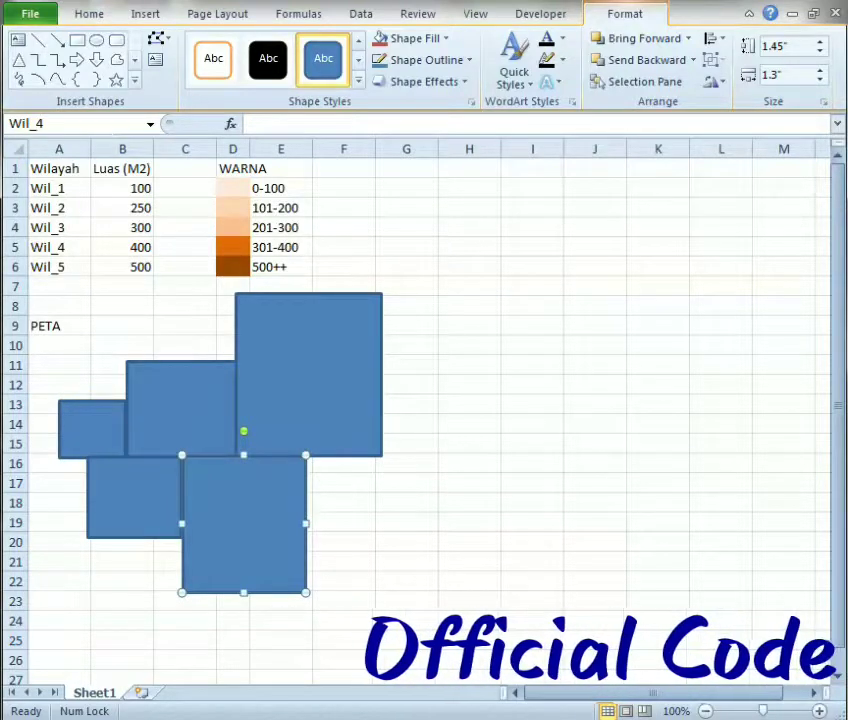
{"action": "key", "text": "Return"}
{"action": "left_click", "coordinate": [302, 420]}
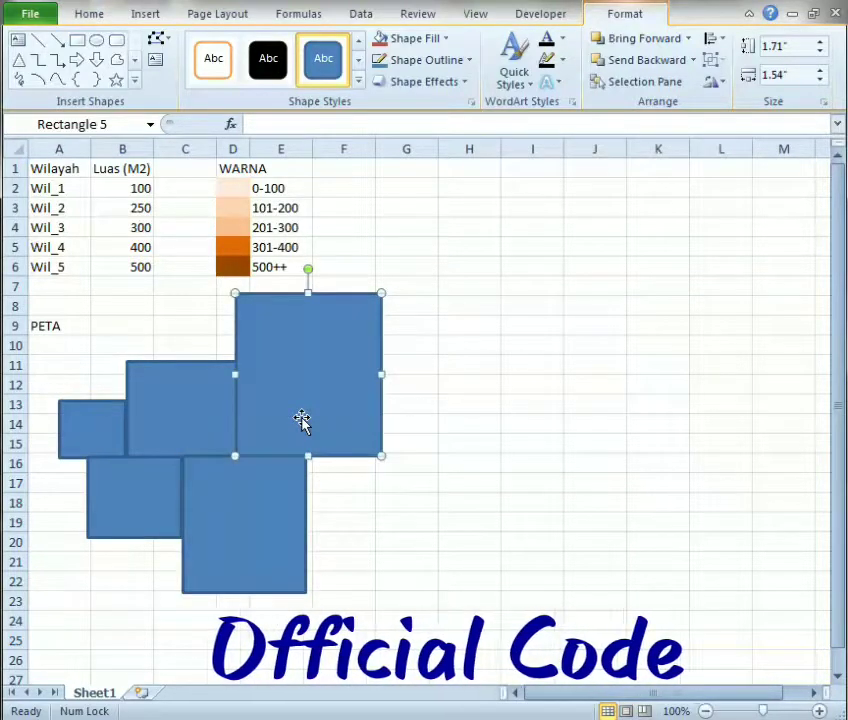
{"action": "left_click", "coordinate": [70, 124]}
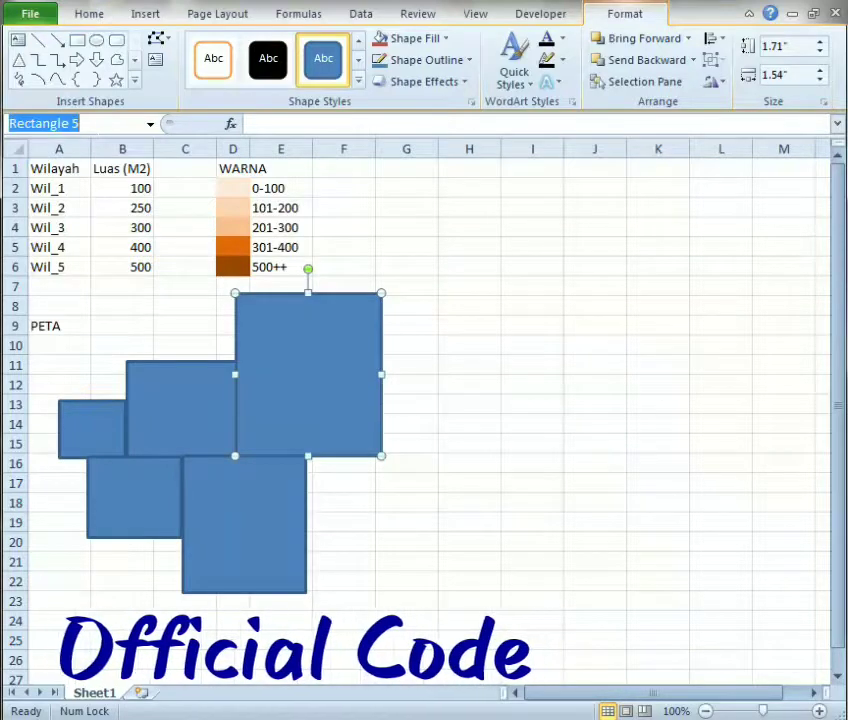
{"action": "type", "text": "Wil_5"}
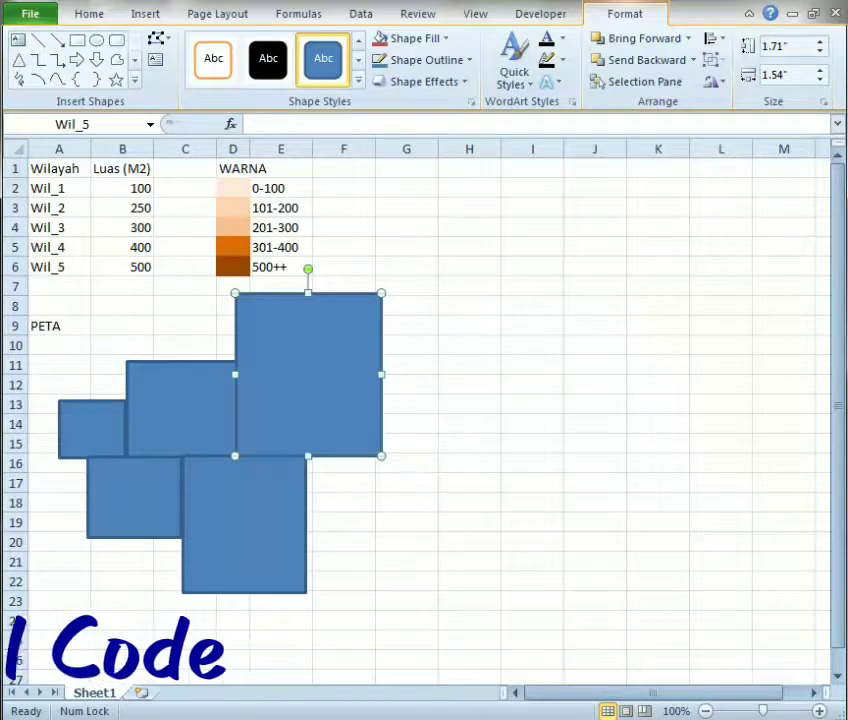
{"action": "left_click", "coordinate": [465, 379]}
{"action": "type", "text": "UNTUK M"}
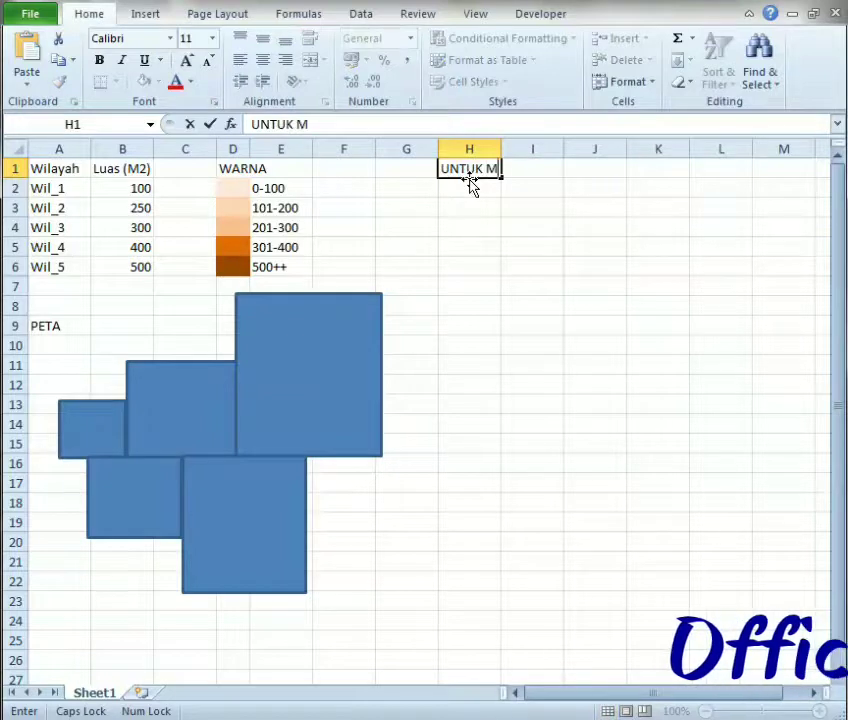
{"action": "type", "text": "EMBATU ME"}
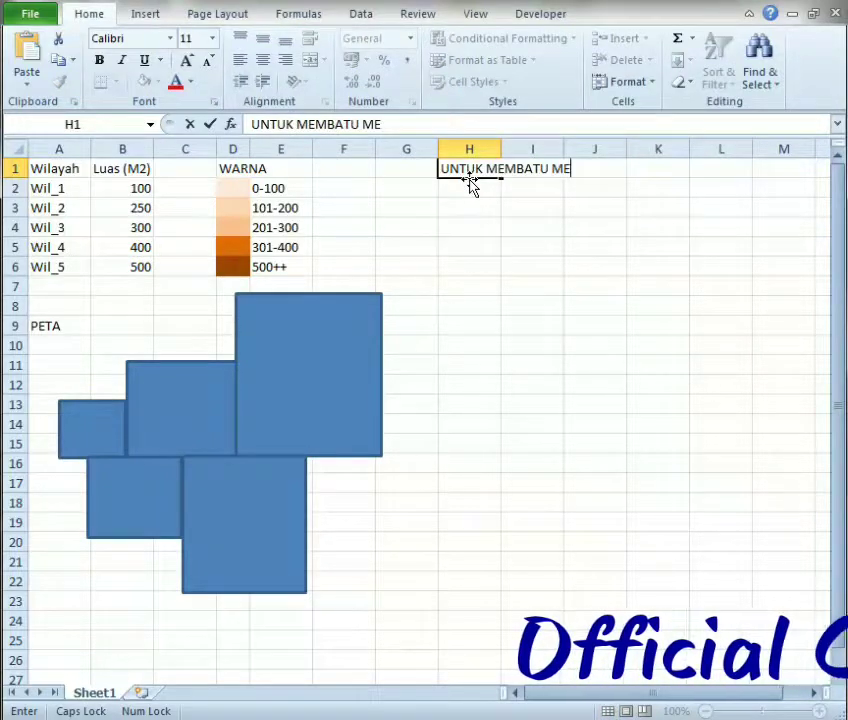
{"action": "type", "text": "NTETUK"}
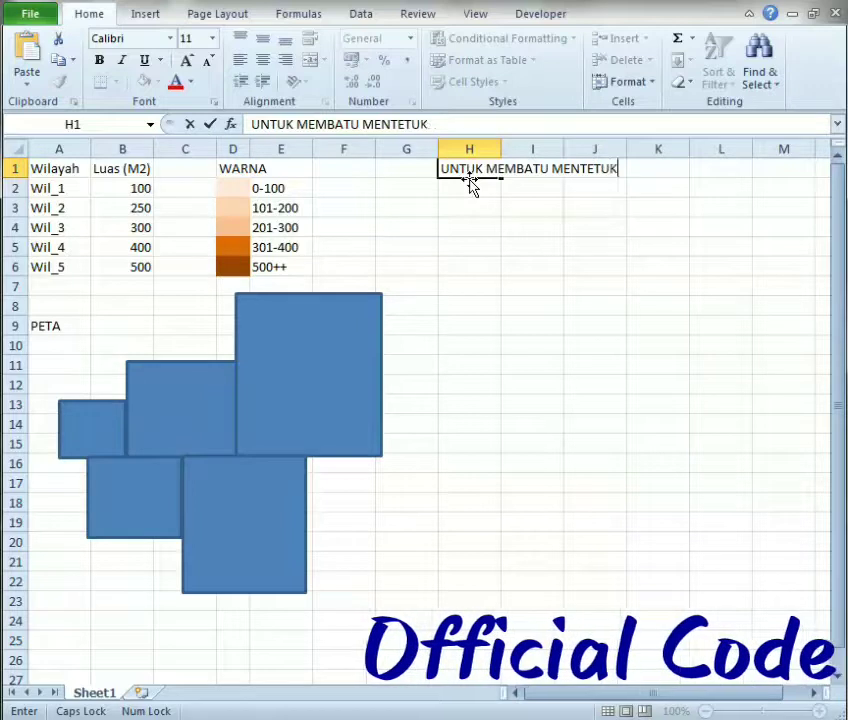
{"action": "type", "text": "AN WARNA"}
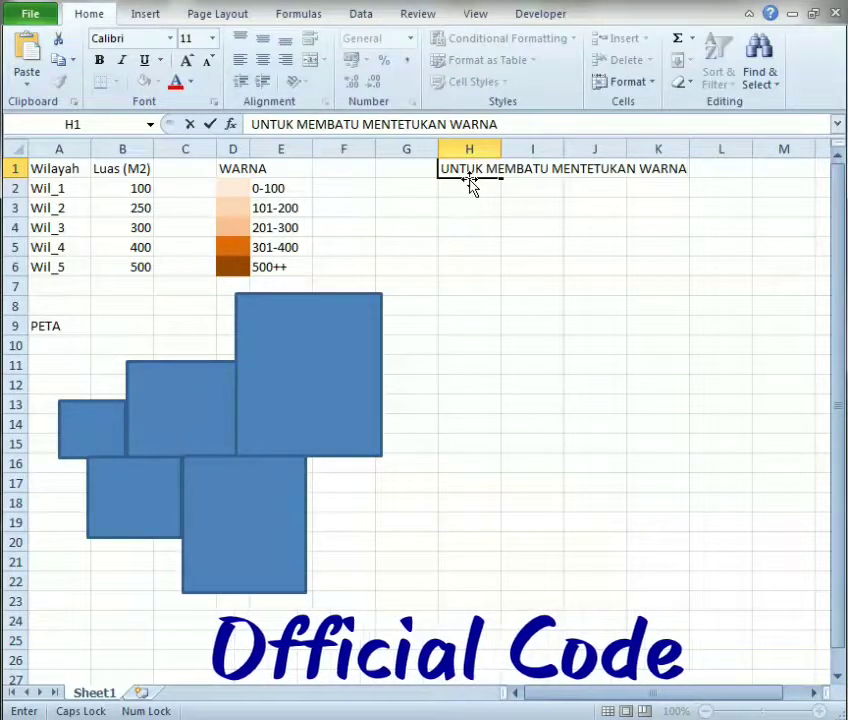
{"action": "type", "text": " DI"}
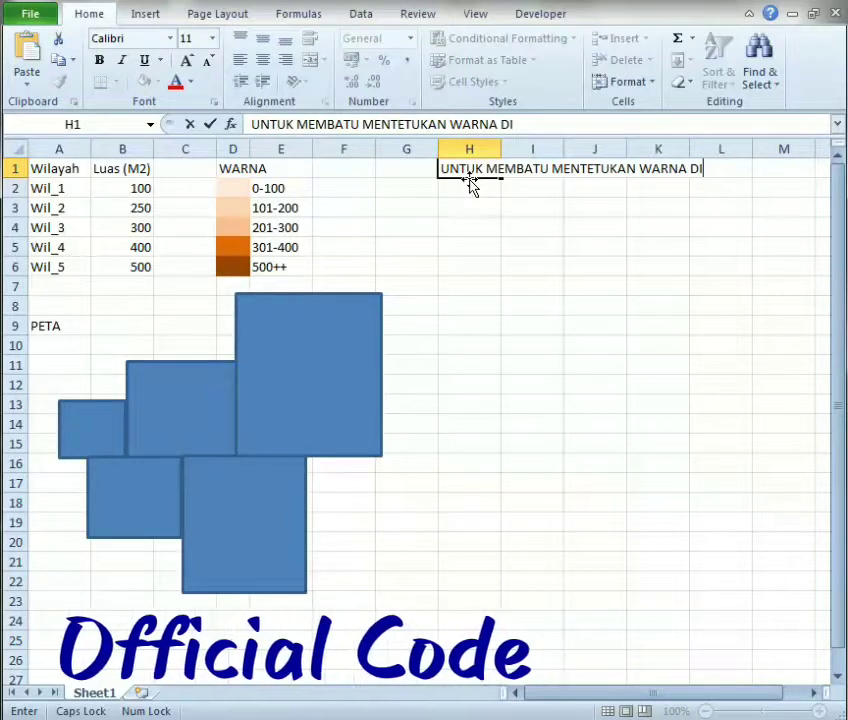
{"action": "key", "text": "BackSpace"}
{"action": "type", "text": "ISINI KI"}
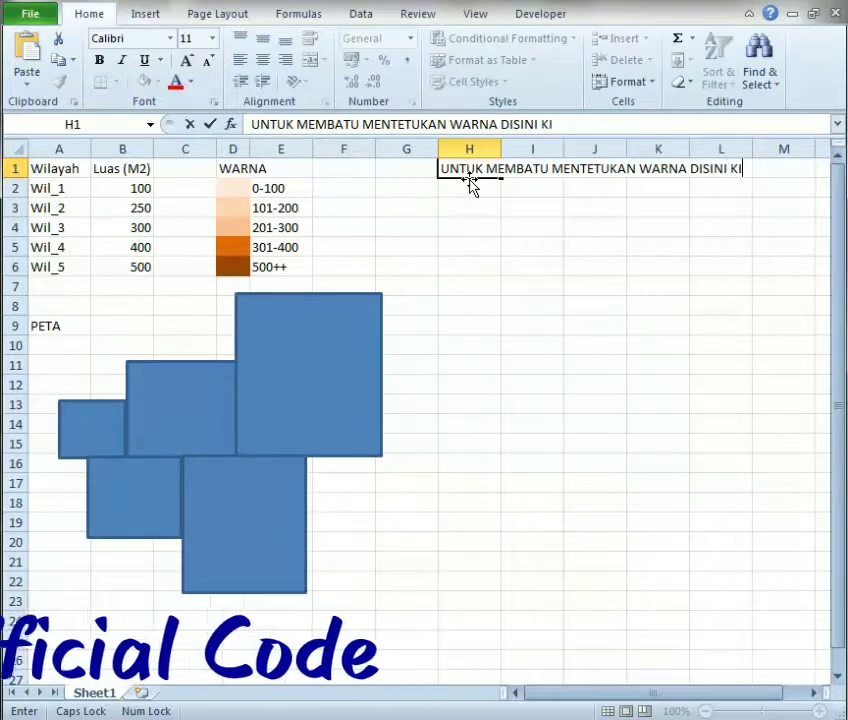
{"action": "type", "text": "TA GUKAN"}
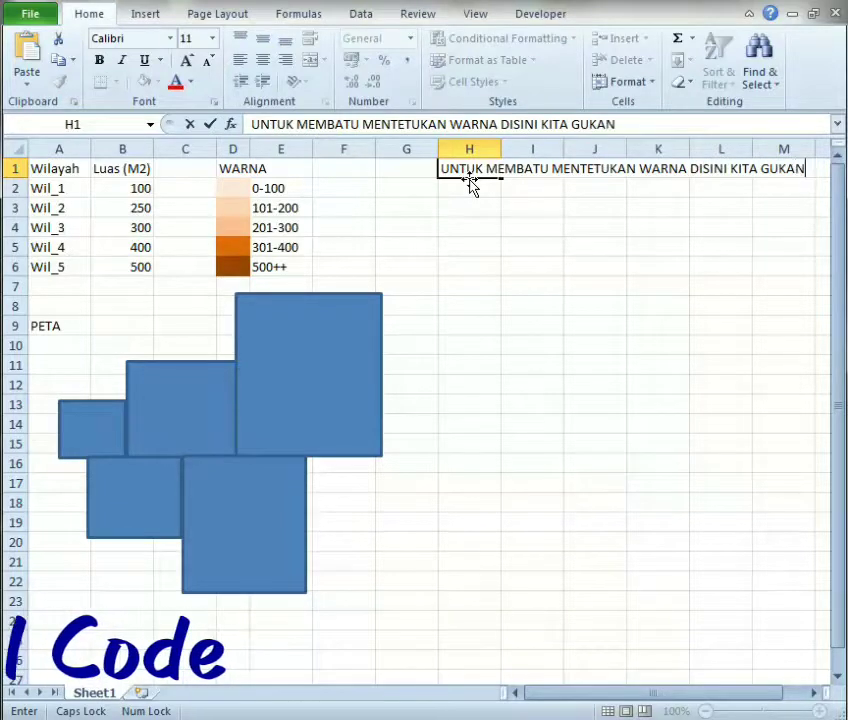
{"action": "type", "text": "FORMULA VLOOKUP"}
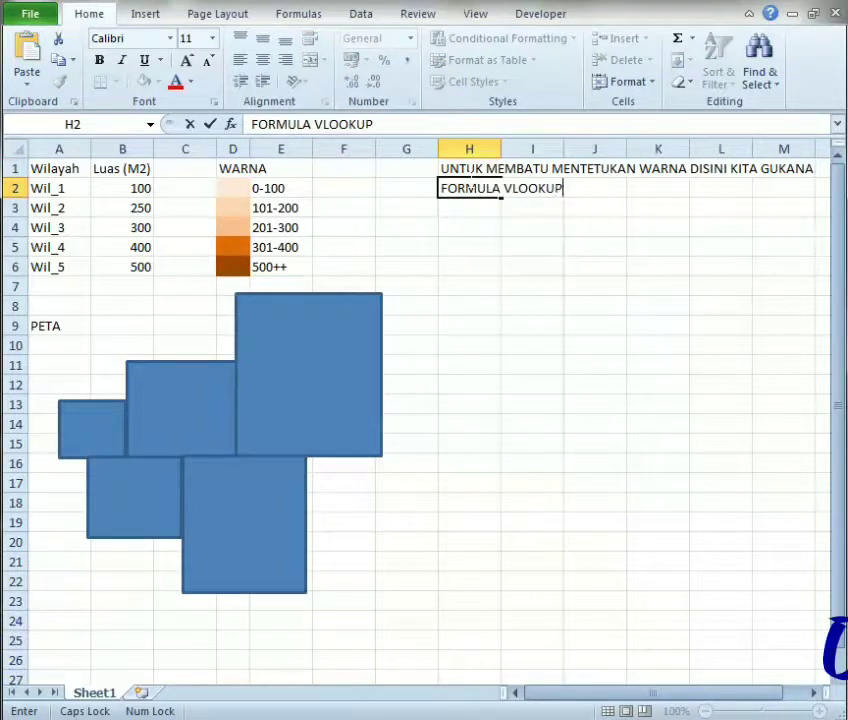
{"action": "key", "text": "Return"}
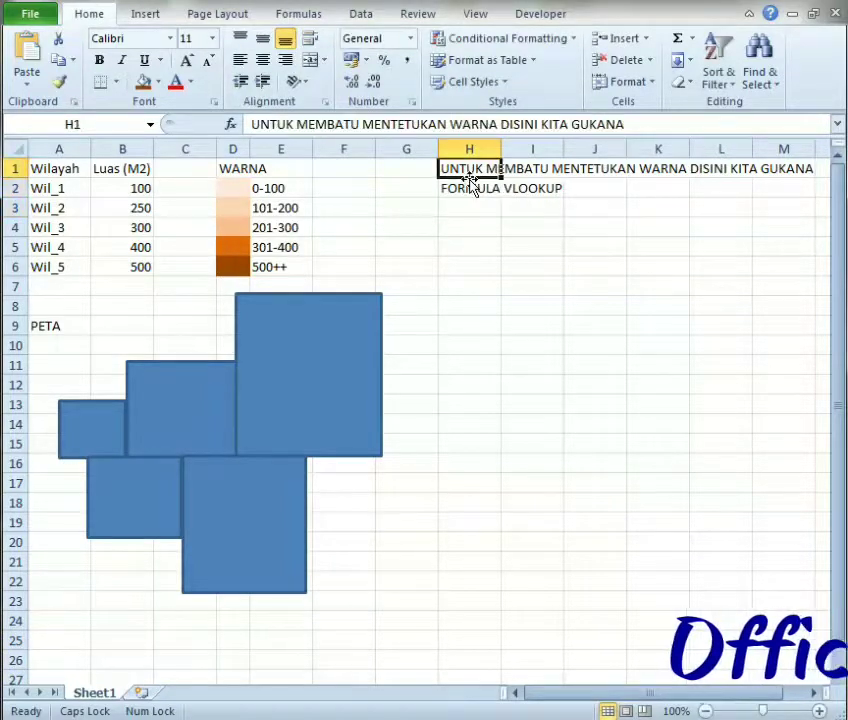
{"action": "left_click", "coordinate": [470, 188]}
{"action": "left_click_drag", "start_coordinate": [470, 172], "coordinate": [470, 186]}
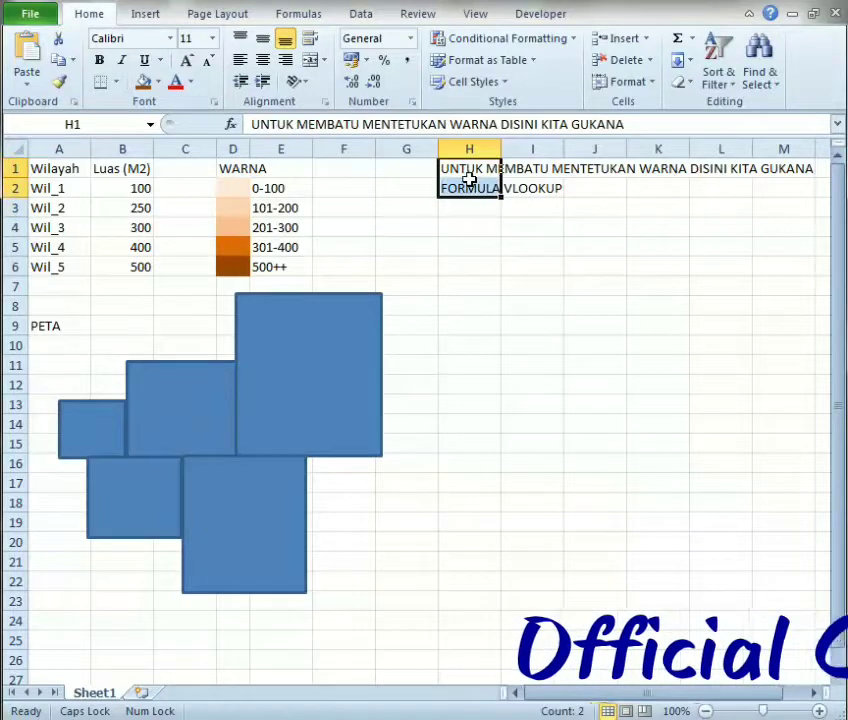
{"action": "key", "text": "Delete"}
- Select all five map rectangles and move them slightly down the sheet
{"action": "left_click", "coordinate": [92, 428]}
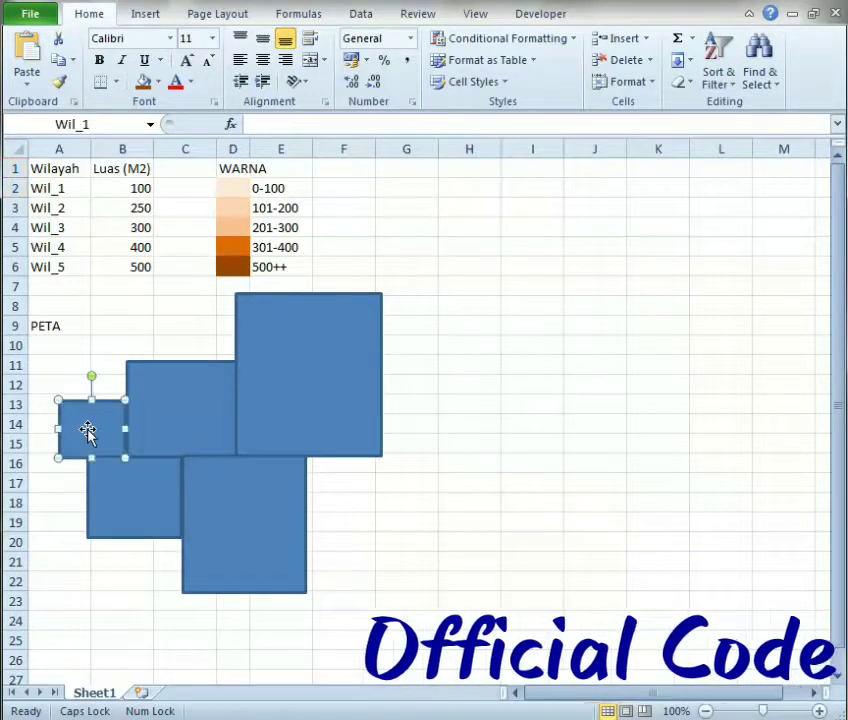
{"action": "left_click", "coordinate": [141, 510], "text": "ctrl"}
{"action": "left_click", "coordinate": [210, 507], "text": "ctrl"}
{"action": "left_click", "coordinate": [212, 403], "text": "ctrl"}
{"action": "left_click", "coordinate": [314, 392], "text": "ctrl"}
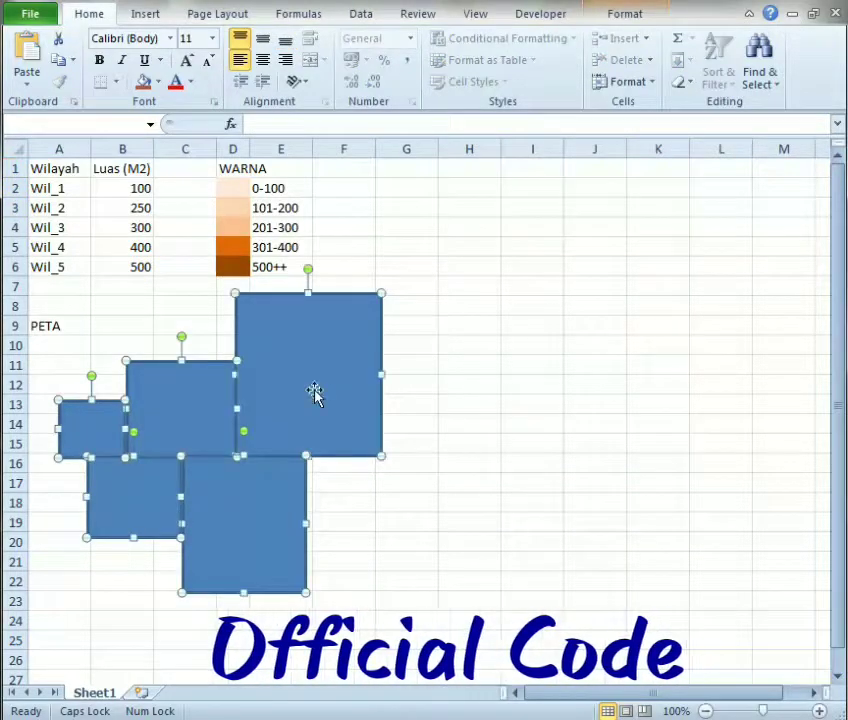
{"action": "mouse_move", "coordinate": [284, 460]}
{"action": "left_mouse_down"}
{"action": "mouse_move", "coordinate": [284, 499]}
{"action": "mouse_move", "coordinate": [265, 527]}
{"action": "left_mouse_up"}
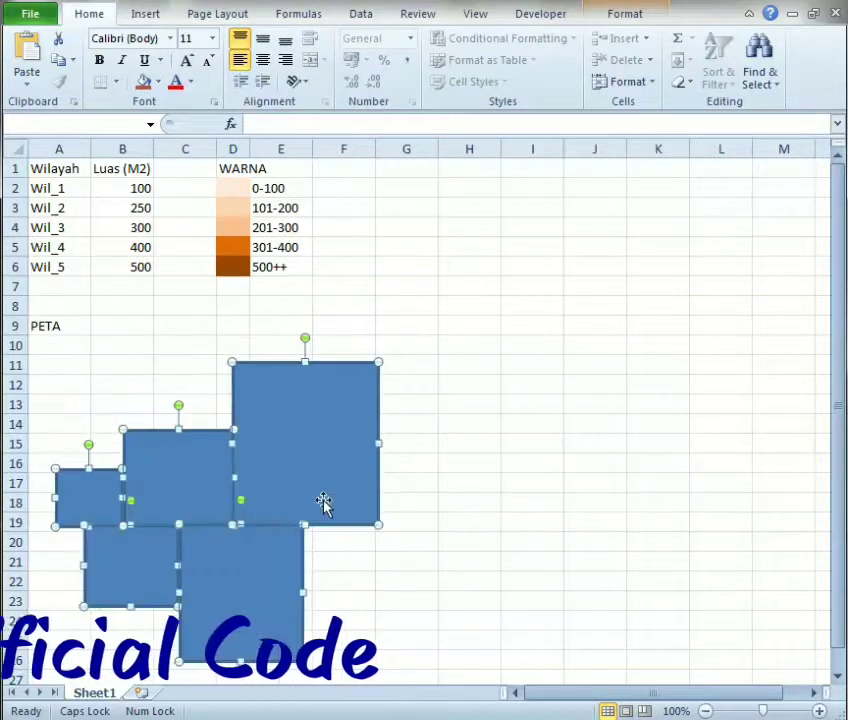
{"action": "left_click", "coordinate": [459, 443]}
- Put an outside border around A10:G26 to frame the map
{"action": "left_click_drag", "start_coordinate": [60, 345], "coordinate": [400, 665]}
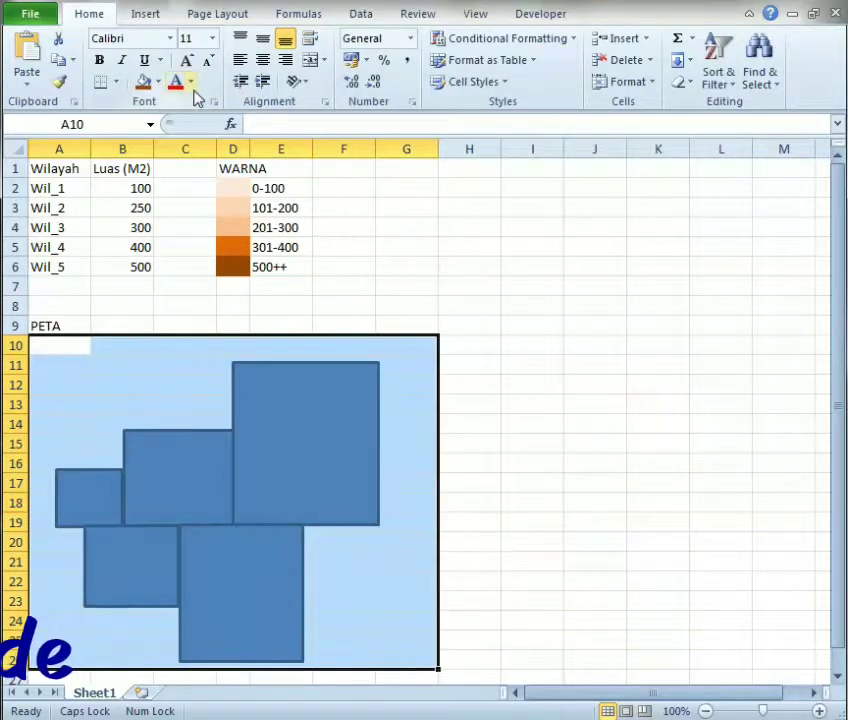
{"action": "left_click", "coordinate": [116, 82]}
{"action": "left_click", "coordinate": [140, 258]}
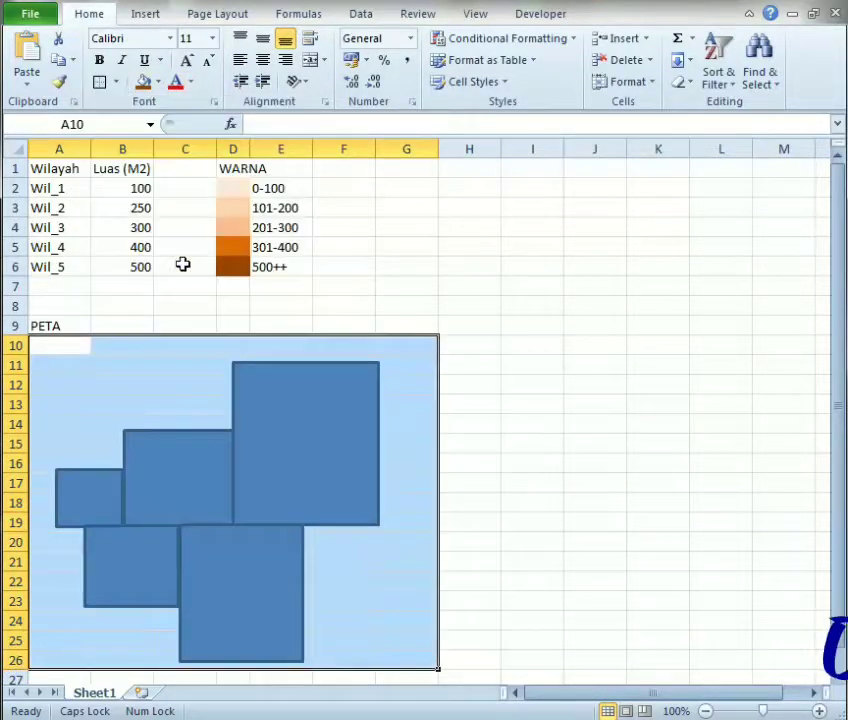
{"action": "left_click", "coordinate": [457, 265]}
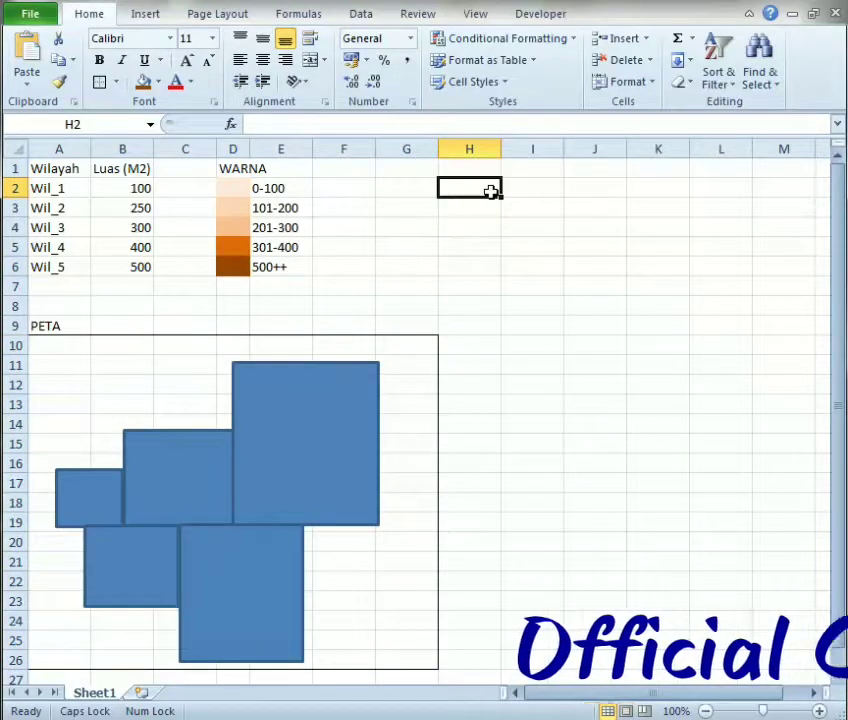
- Enter the label Wilayah in cell H2
{"action": "type", "text": "wI"}
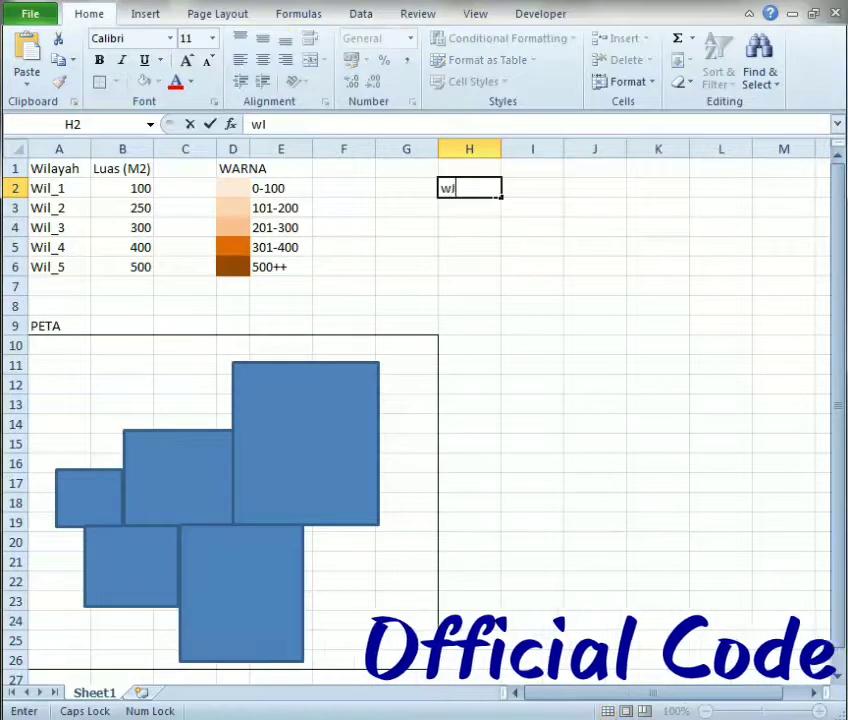
{"action": "type", "text": "LA"}
{"action": "key", "text": "BackSpace"}
{"action": "key", "text": "BackSpace"}
{"action": "key", "text": "BackSpace"}
{"action": "key", "text": "BackSpace"}
{"action": "key", "text": "Caps_Lock"}
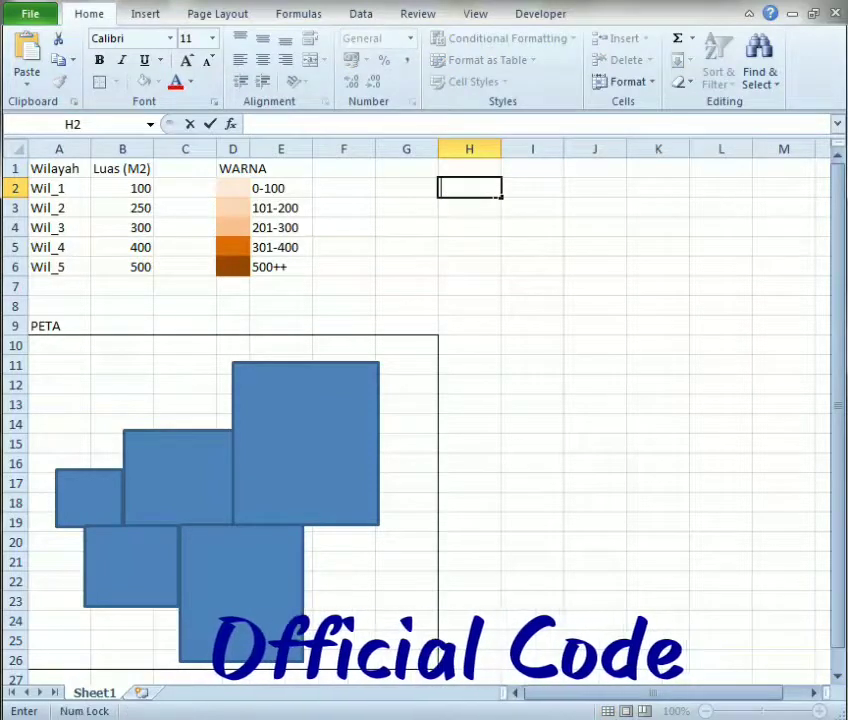
{"action": "type", "text": "Wilayah"}
{"action": "key", "text": "Return"}
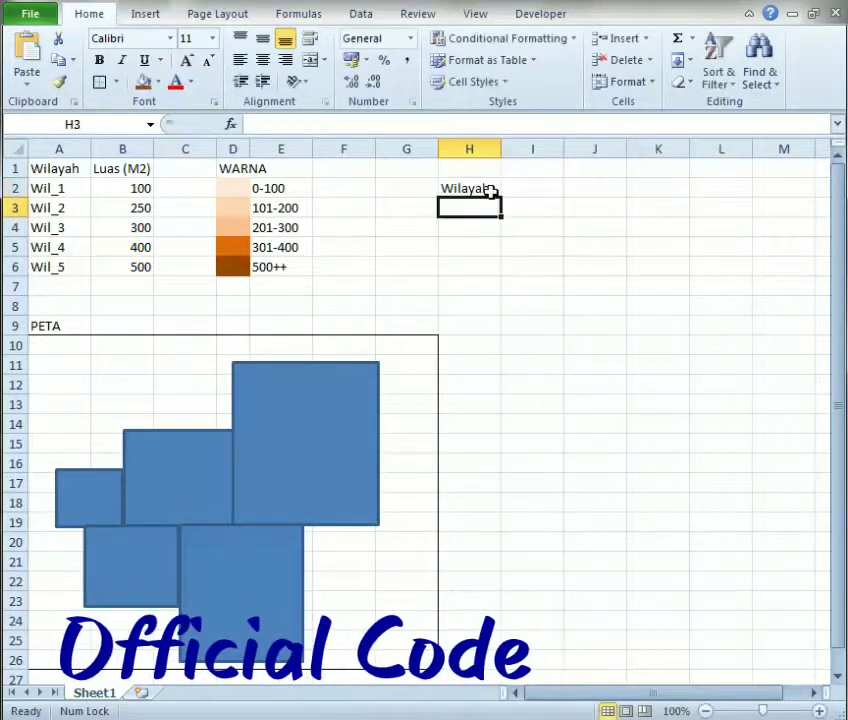
{"action": "key", "text": "Up"}
{"action": "key", "text": "Right"}
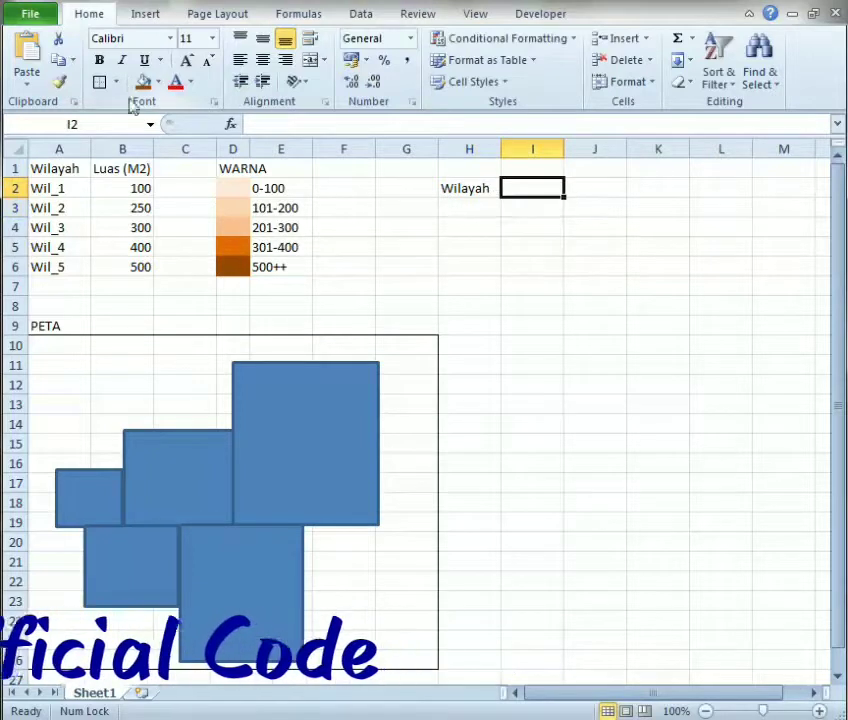
- Enter the label warna in H4, below Luas in H3
{"action": "left_click", "coordinate": [461, 204]}
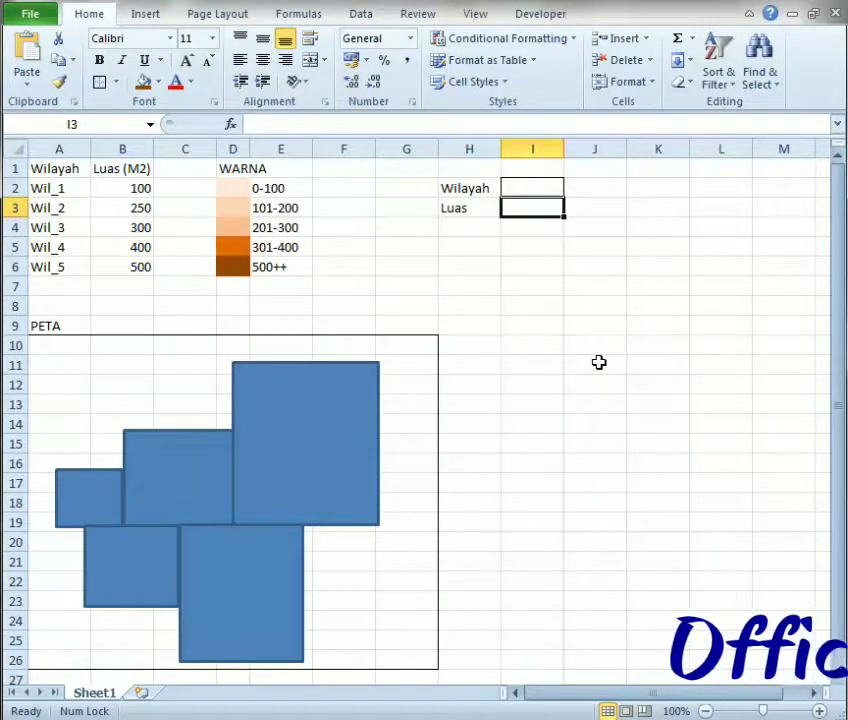
{"action": "type", "text": "+"}
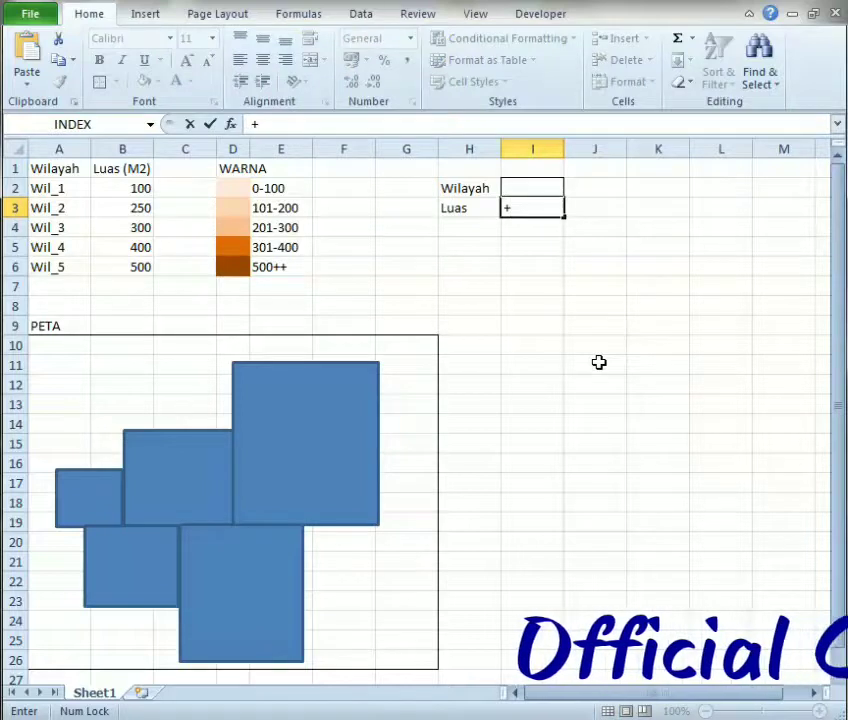
{"action": "key", "text": "Escape"}
{"action": "key", "text": "Down"}
{"action": "key", "text": "Left"}
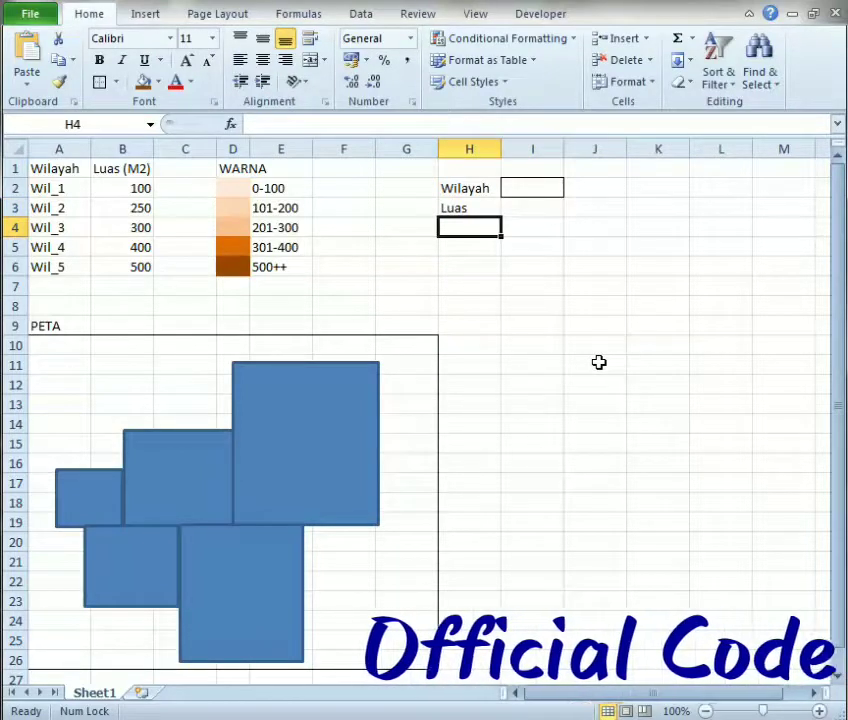
{"action": "type", "text": "warna"}
{"action": "key", "text": "Return"}
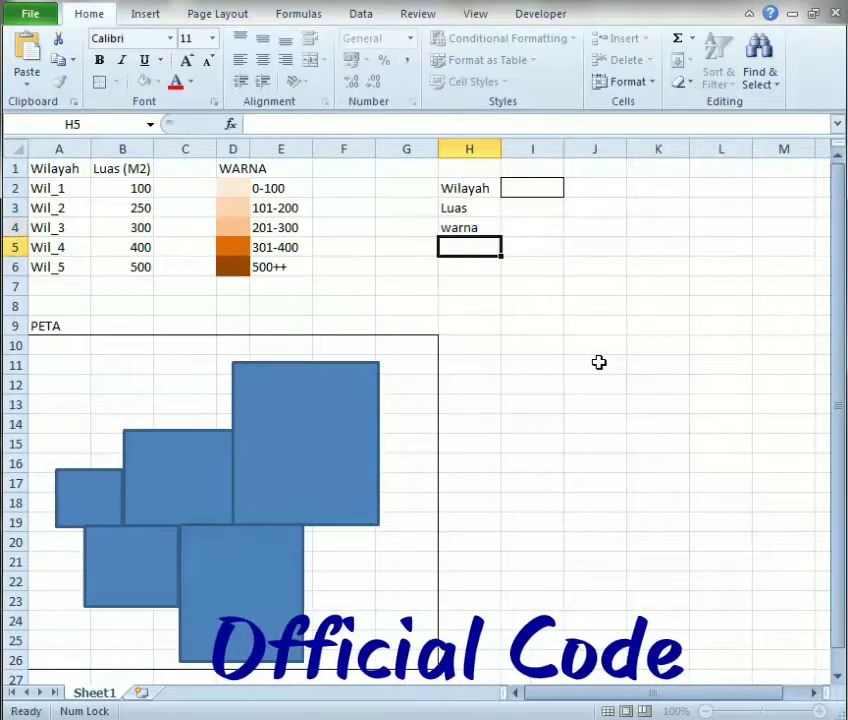
{"action": "key", "text": "Up"}
{"action": "key", "text": "Left"}
{"action": "key", "text": "Left"}
{"action": "key", "text": "Up"}
{"action": "key", "text": "Up"}
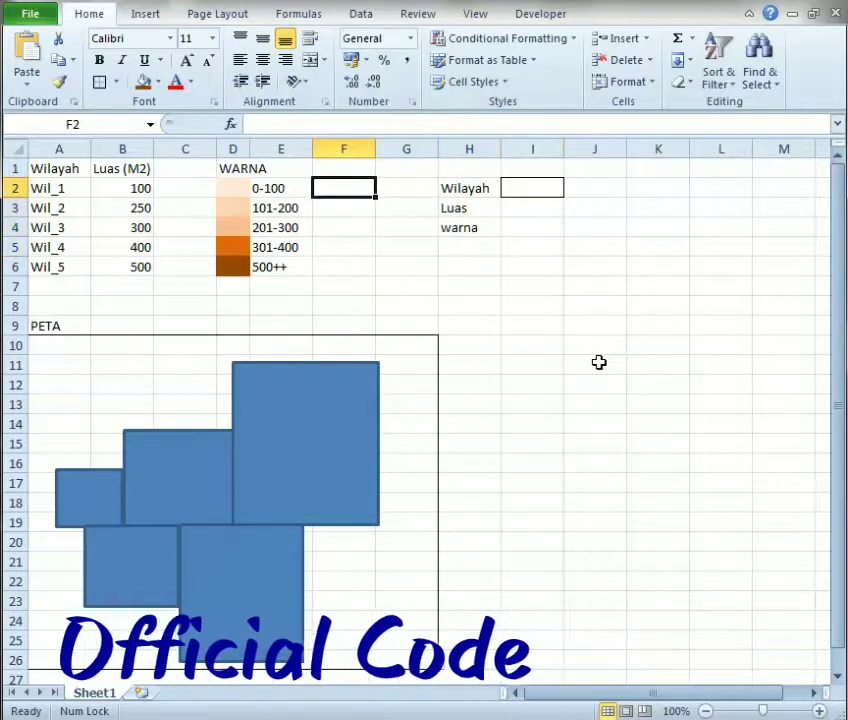
- Insert blank cells at G2:G6, shifting the lookup labels one column right
{"action": "left_click_drag", "start_coordinate": [404, 186], "coordinate": [407, 265]}
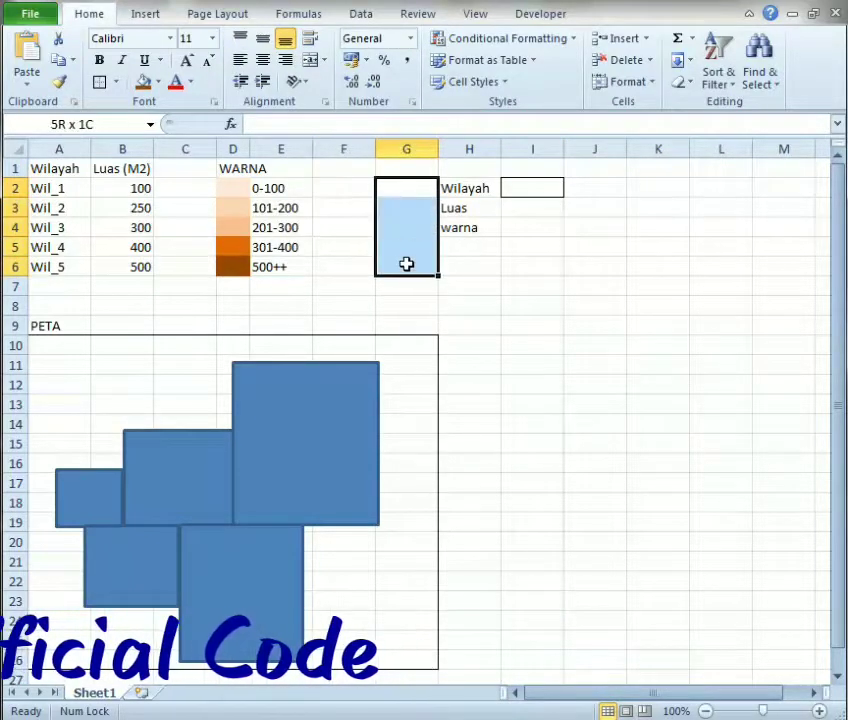
{"action": "right_click", "coordinate": [407, 243]}
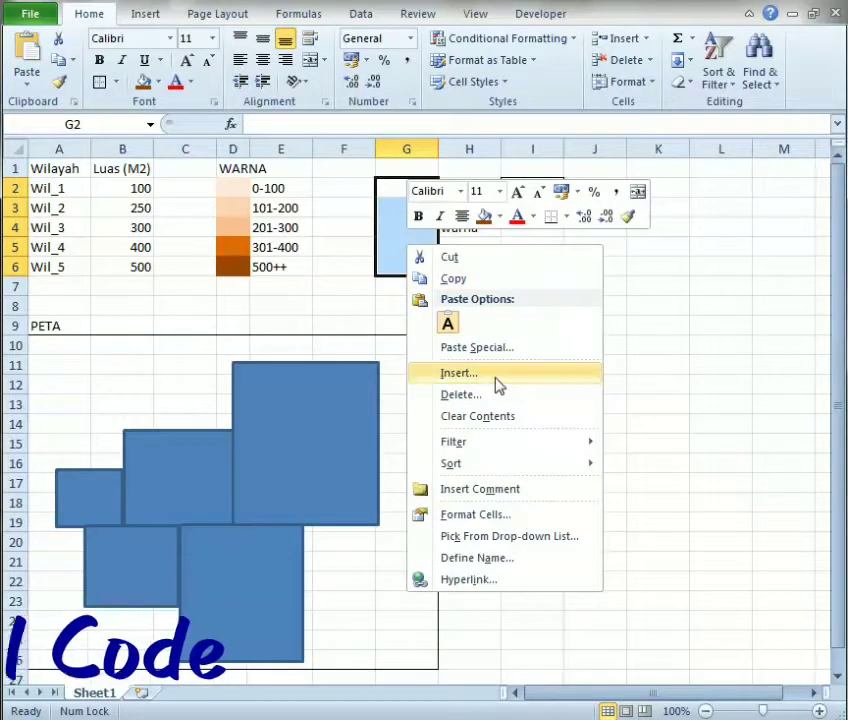
{"action": "left_click", "coordinate": [498, 375]}
{"action": "left_click", "coordinate": [455, 430]}
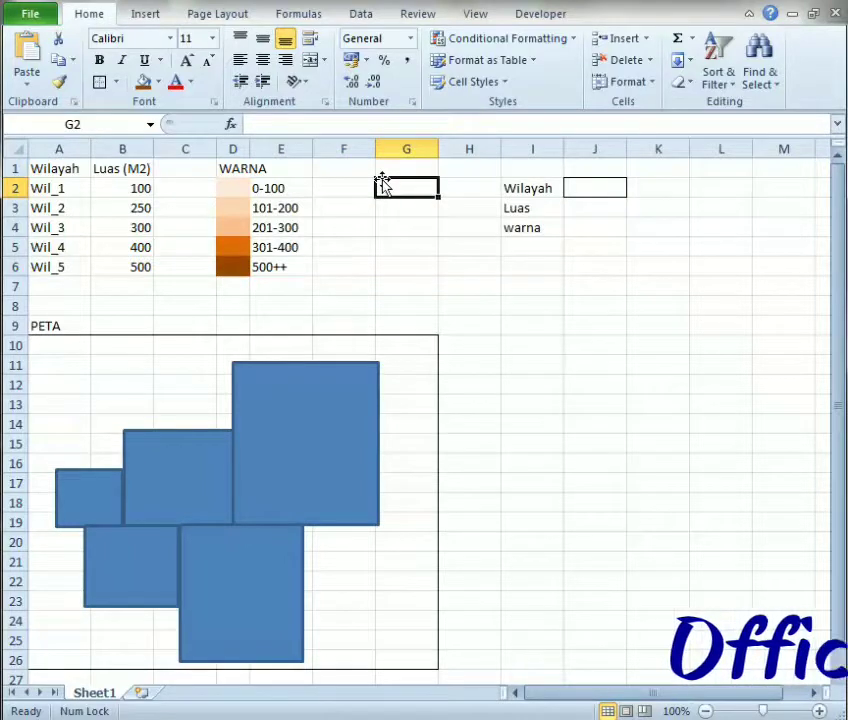
- Enter the lower bounds 0, 101, 201, 301 and 500 in G2:G6
{"action": "type", "text": "0"}
{"action": "key", "text": "Return"}
{"action": "type", "text": "101"}
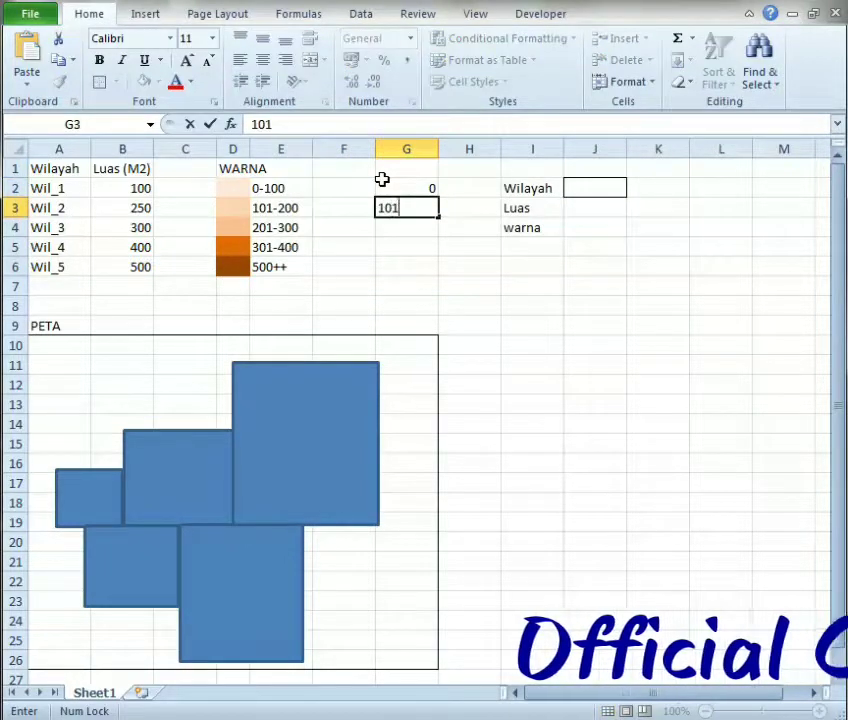
{"action": "key", "text": "Return"}
{"action": "type", "text": "1"}
{"action": "key", "text": "BackSpace"}
{"action": "type", "text": "201"}
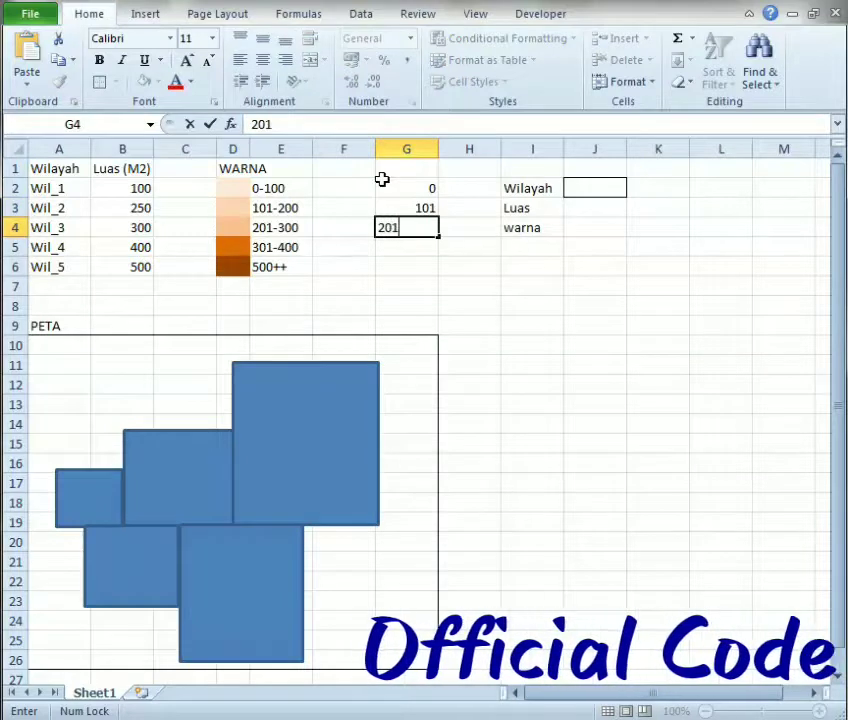
{"action": "key", "text": "Return"}
{"action": "type", "text": "301"}
{"action": "key", "text": "Return"}
{"action": "type", "text": "5"}
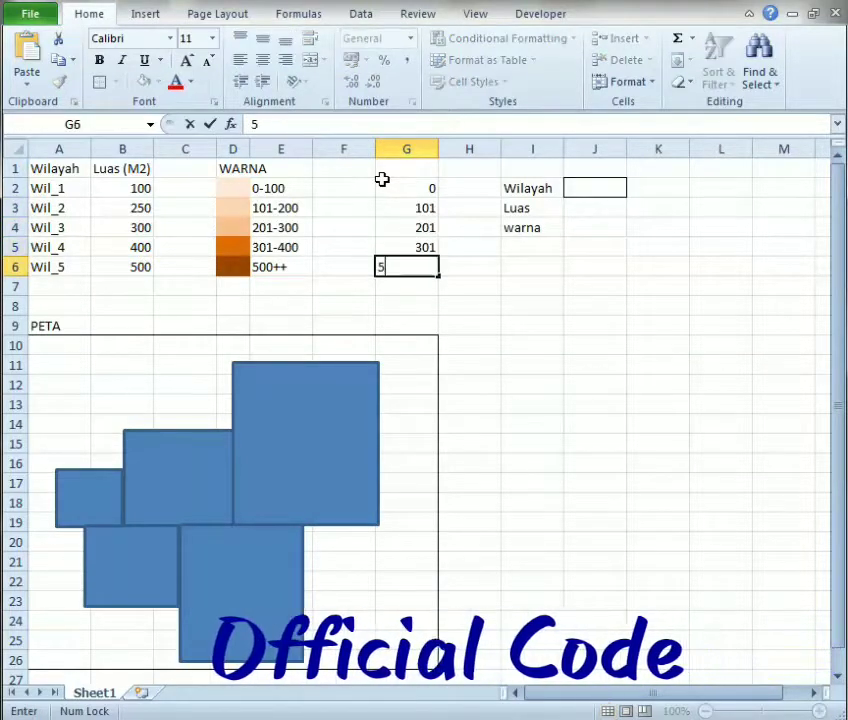
{"action": "type", "text": "00"}
{"action": "key", "text": "ctrl+Return"}
- Enter the colour name Warna1 in H2 beside the first threshold
{"action": "key", "text": "Up"}
{"action": "key", "text": "Up"}
{"action": "key", "text": "Right"}
{"action": "key", "text": "Up"}
{"action": "key", "text": "Up"}
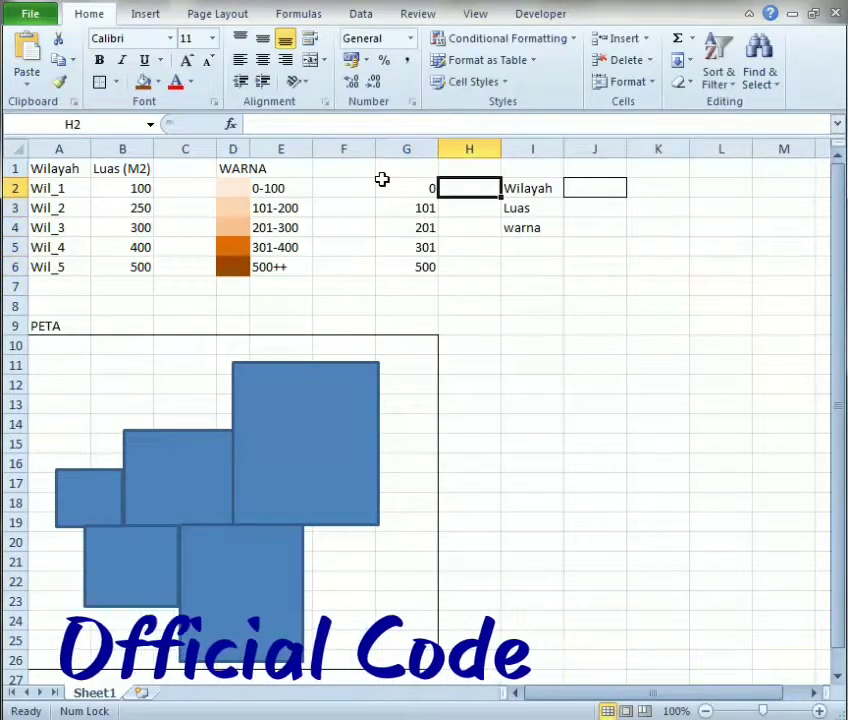
{"action": "key", "text": "Left"}
{"action": "key", "text": "Left"}
{"action": "key", "text": "Left"}
{"action": "key", "text": "Left"}
{"action": "key", "text": "Right"}
{"action": "key", "text": "Right"}
{"action": "key", "text": "Right"}
{"action": "key", "text": "Right"}
{"action": "type", "text": "Wa"}
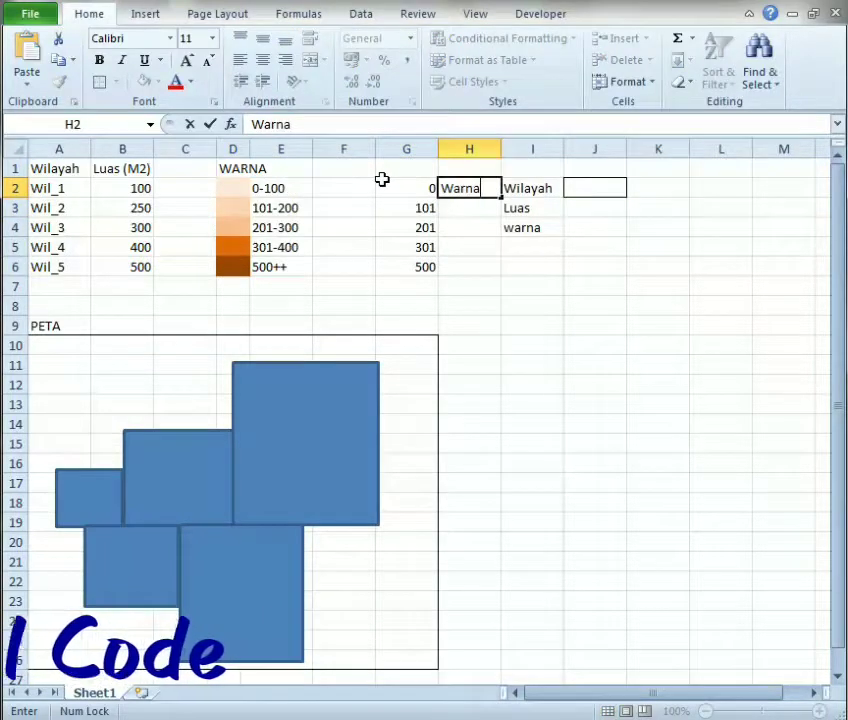
{"action": "type", "text": "1"}
{"action": "key", "text": "ctrl+Return"}
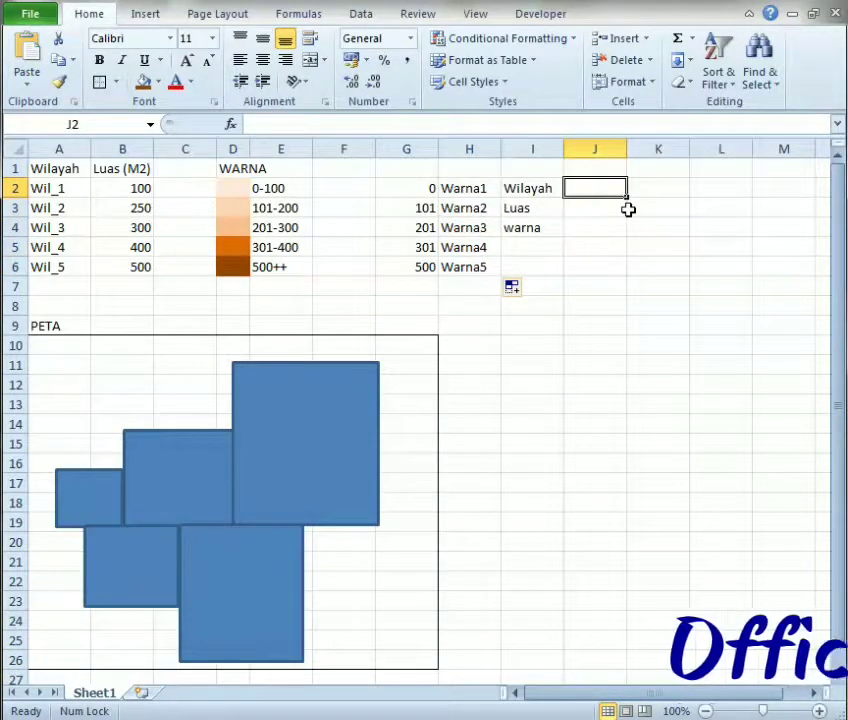
- Enter the region Wil_1 in J2
{"action": "type", "text": "Wil"}
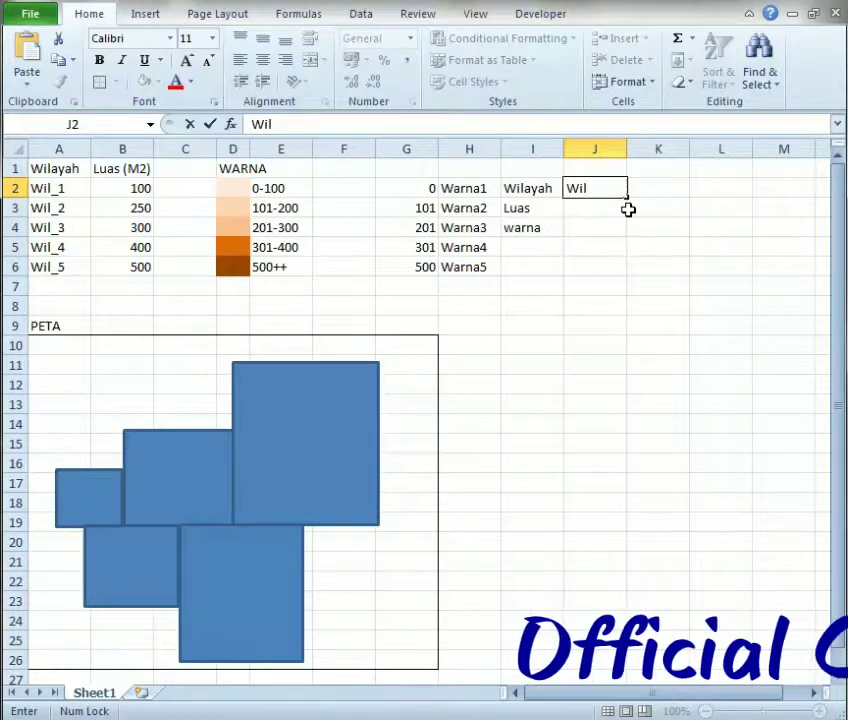
{"action": "type", "text": "_1"}
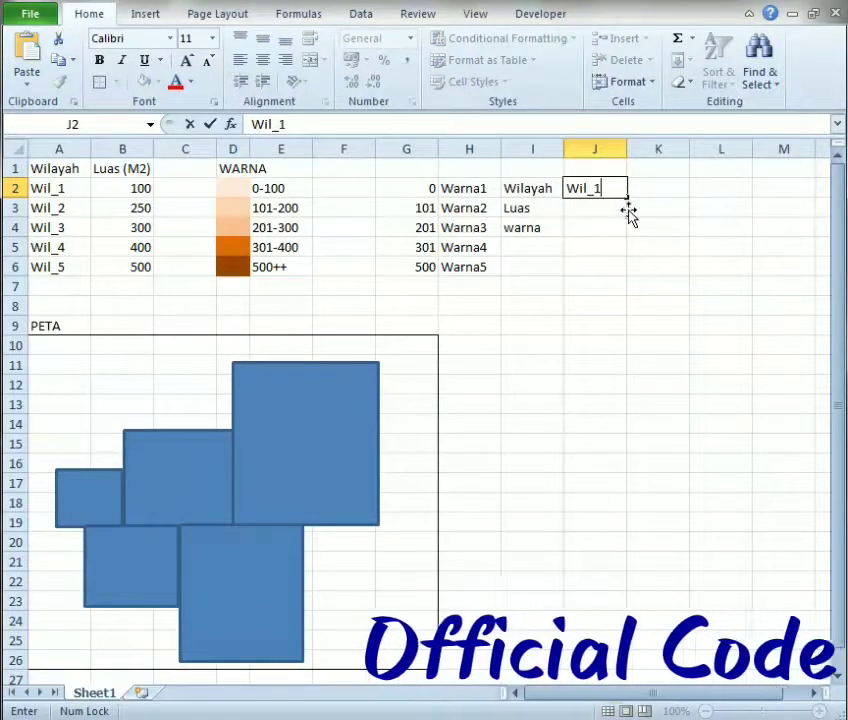
{"action": "key", "text": "Return"}
- In J3 enter =VLOOKUP(J2,$A$2:$B$6,2,FALSE) so it returns area 100
{"action": "type", "text": "+v"}
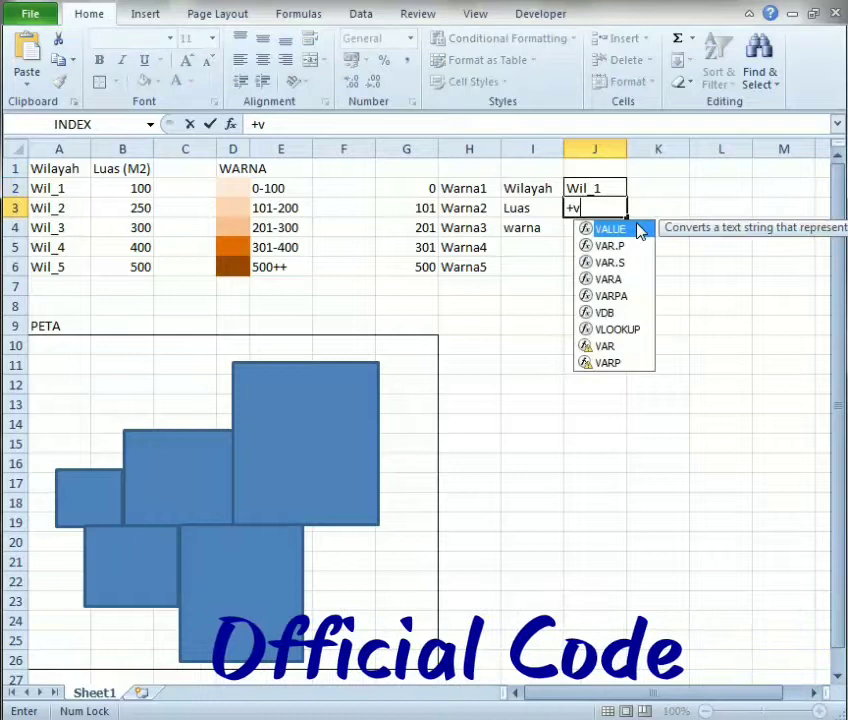
{"action": "type", "text": "lookup("}
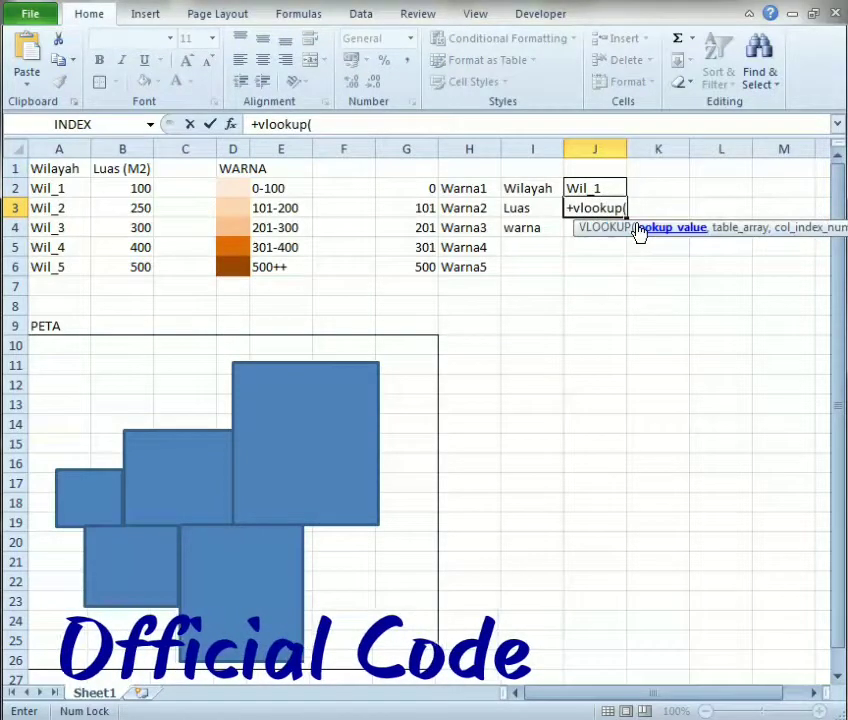
{"action": "type", "text": "J2,"}
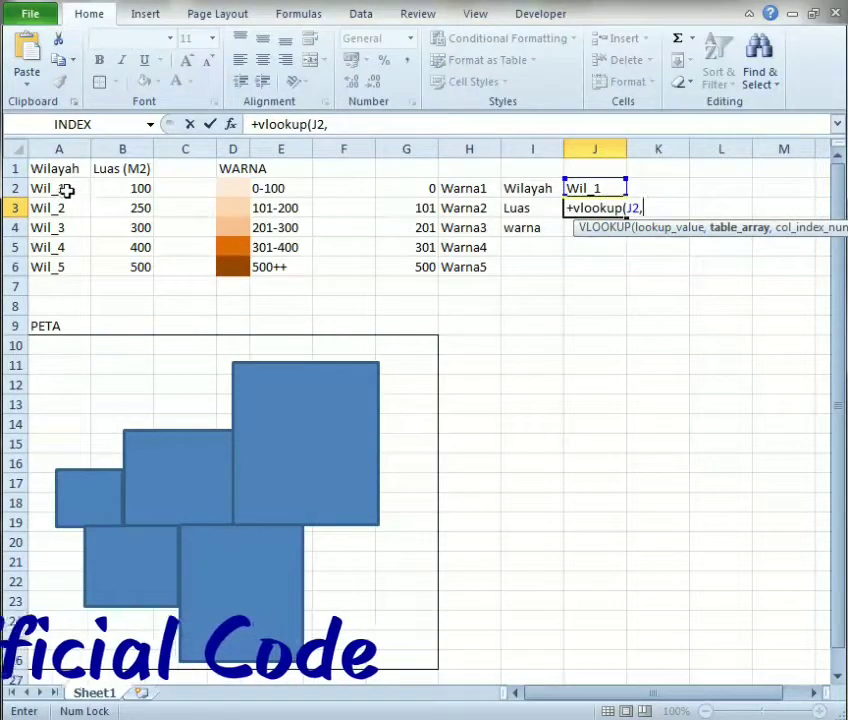
{"action": "left_click_drag", "start_coordinate": [66, 189], "coordinate": [117, 267]}
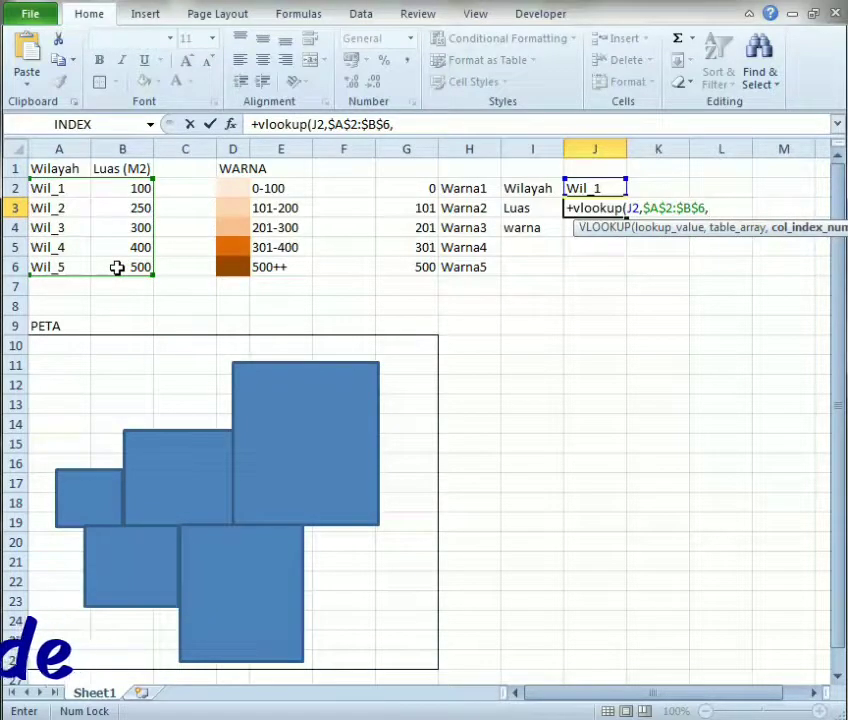
{"action": "type", "text": "2,"}
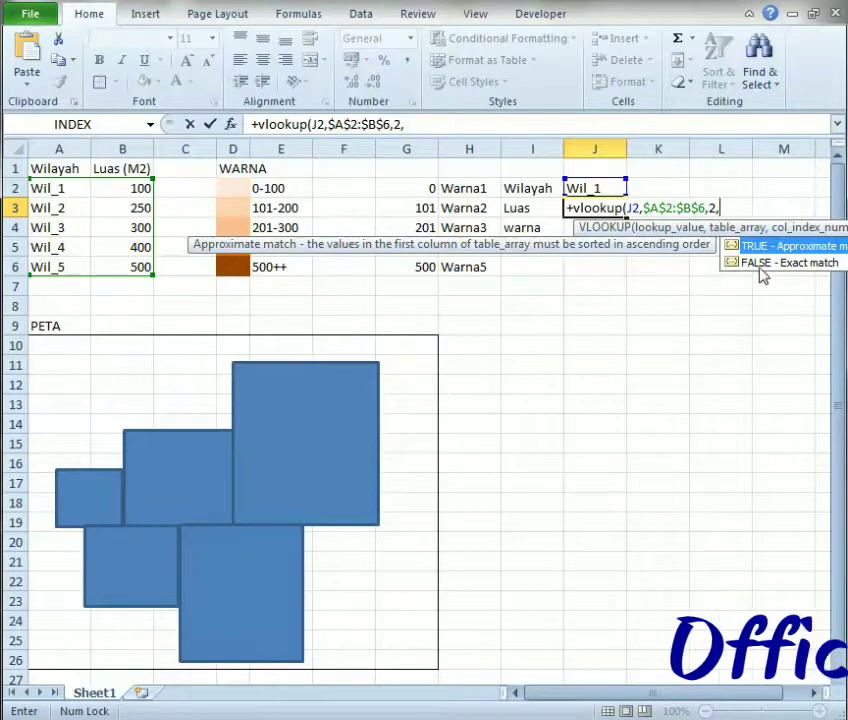
{"action": "double_click", "coordinate": [760, 264]}
{"action": "key", "text": "Return"}
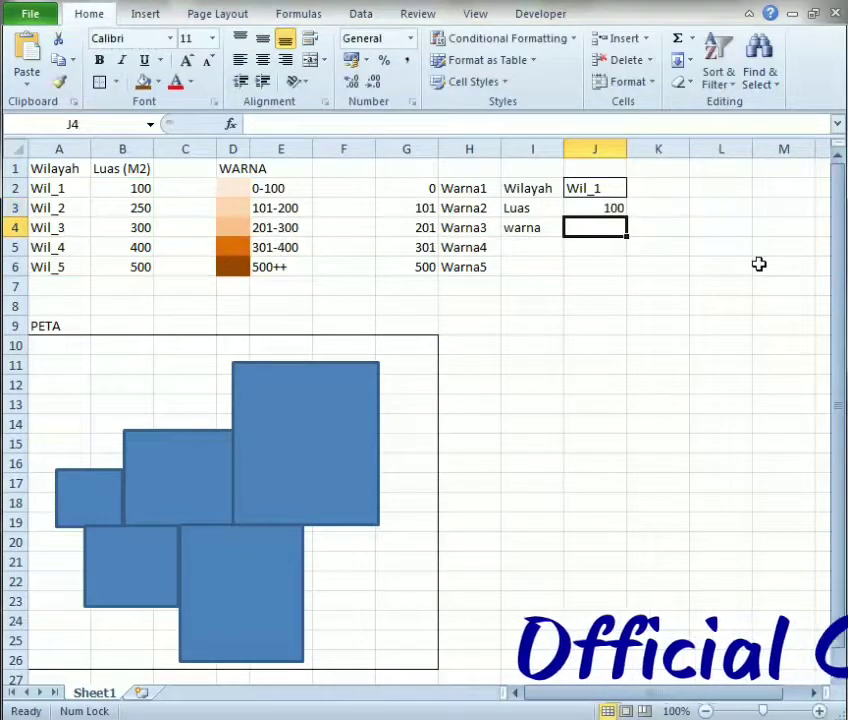
- In J4 enter =VLOOKUP(J3,$G$2:$H$6,2,TRUE), returning the colour band Warna1
{"action": "type", "text": "+vlo"}
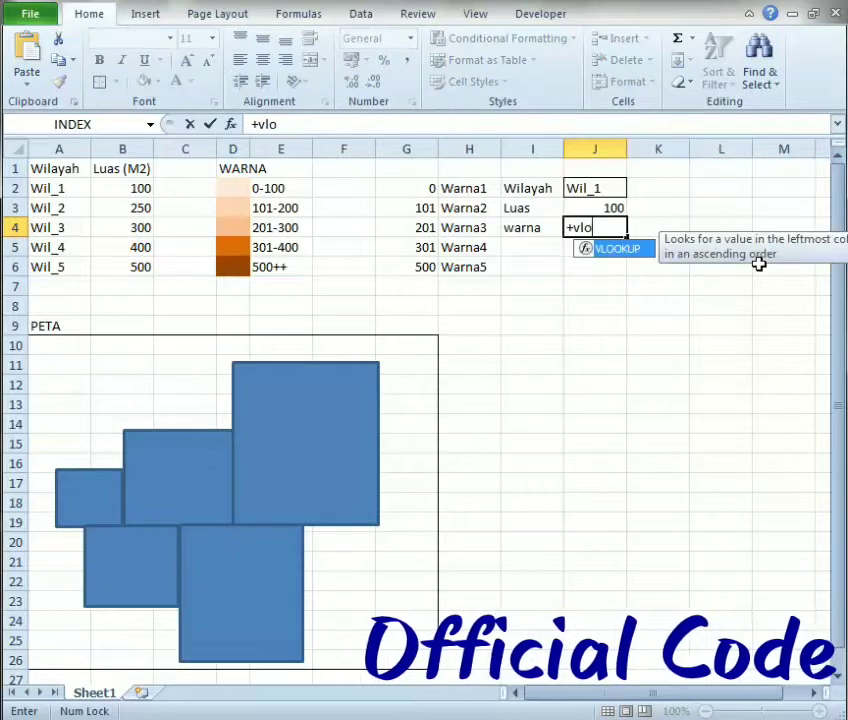
{"action": "type", "text": "okup("}
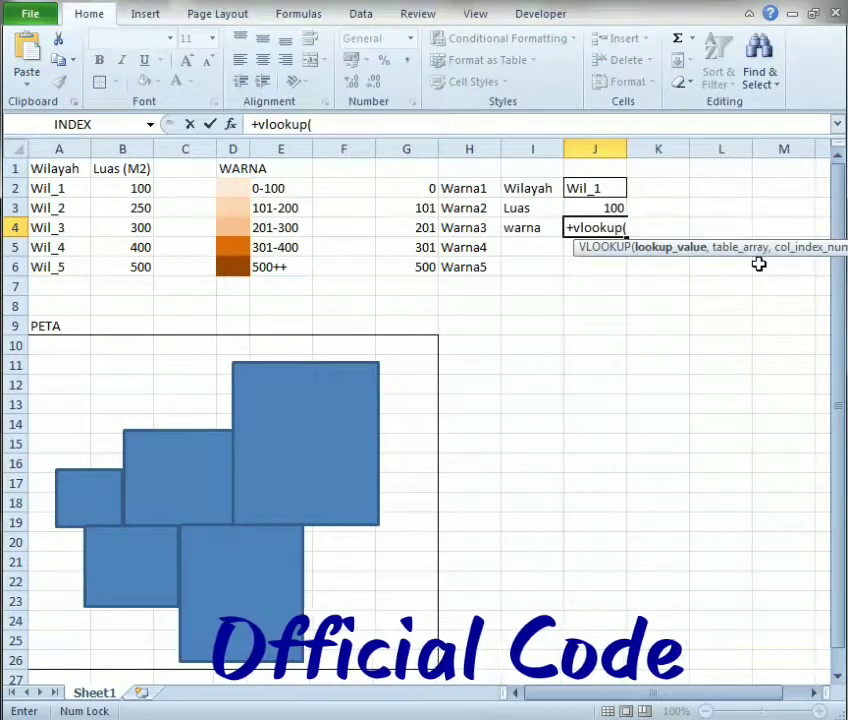
{"action": "left_click", "coordinate": [576, 206]}
{"action": "type", "text": ","}
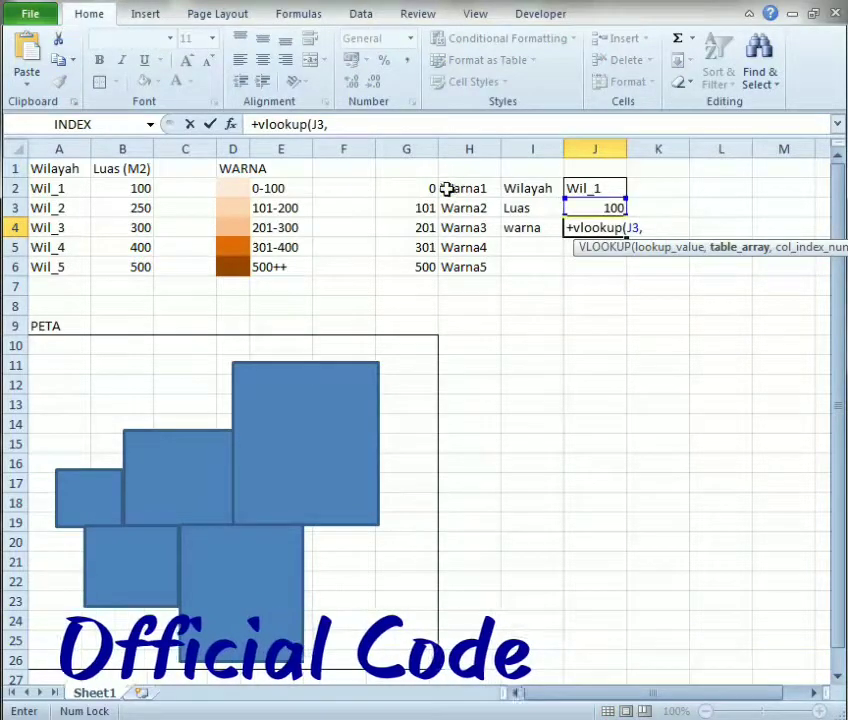
{"action": "left_click_drag", "start_coordinate": [434, 188], "coordinate": [451, 265]}
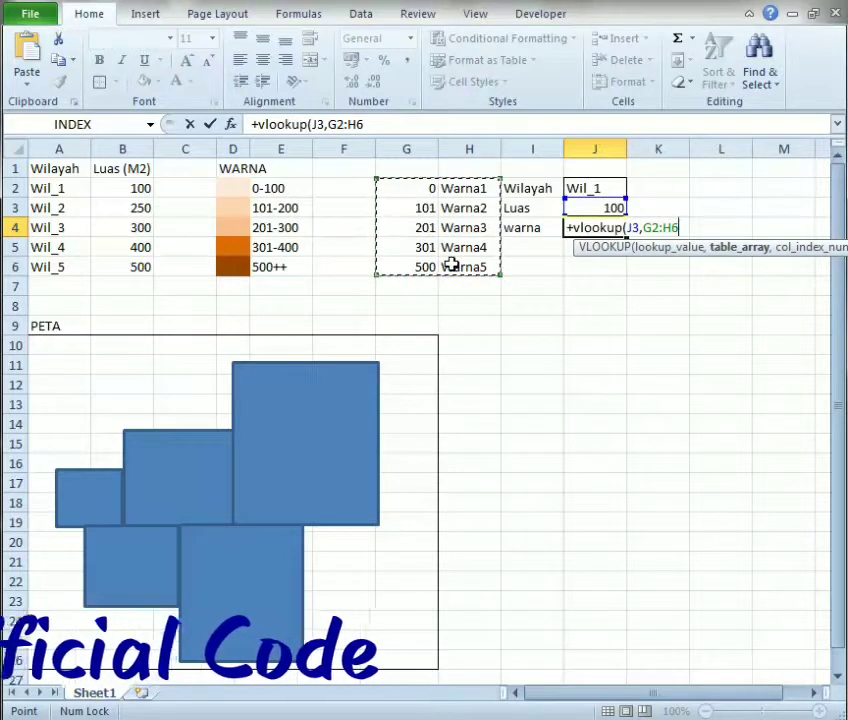
{"action": "key", "text": "F4"}
{"action": "type", "text": "$H$6,2,"}
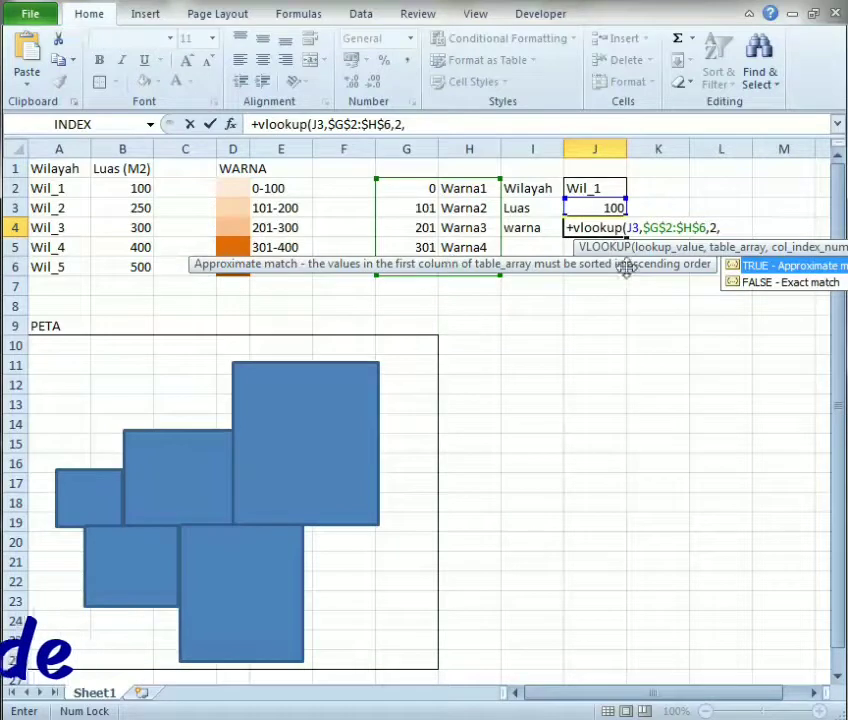
{"action": "double_click", "coordinate": [752, 268]}
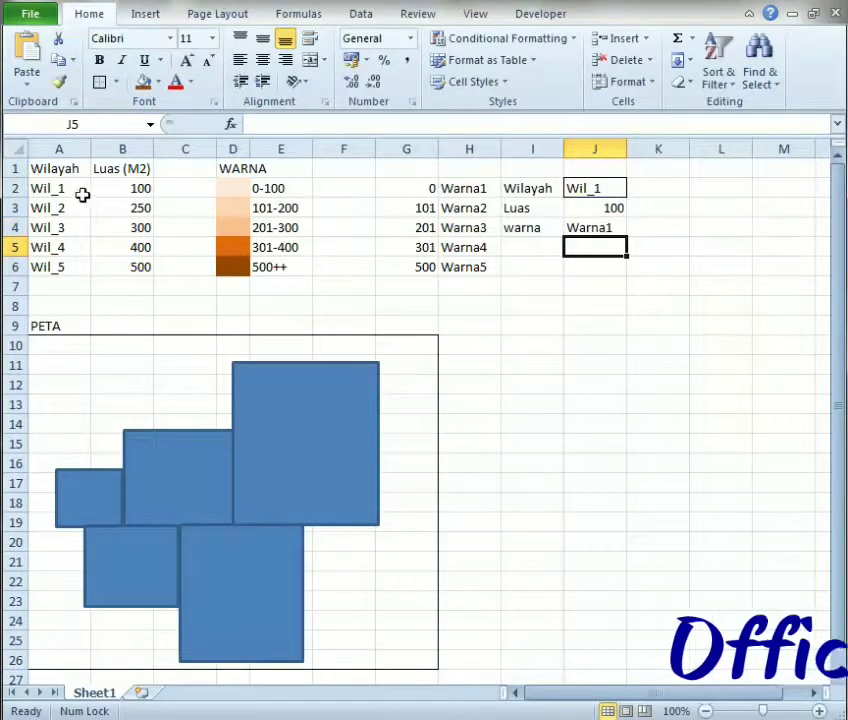
- Name cell J2 'wilayah' in the Name Box, then begin naming the warna cell J4
{"action": "left_click", "coordinate": [114, 188]}
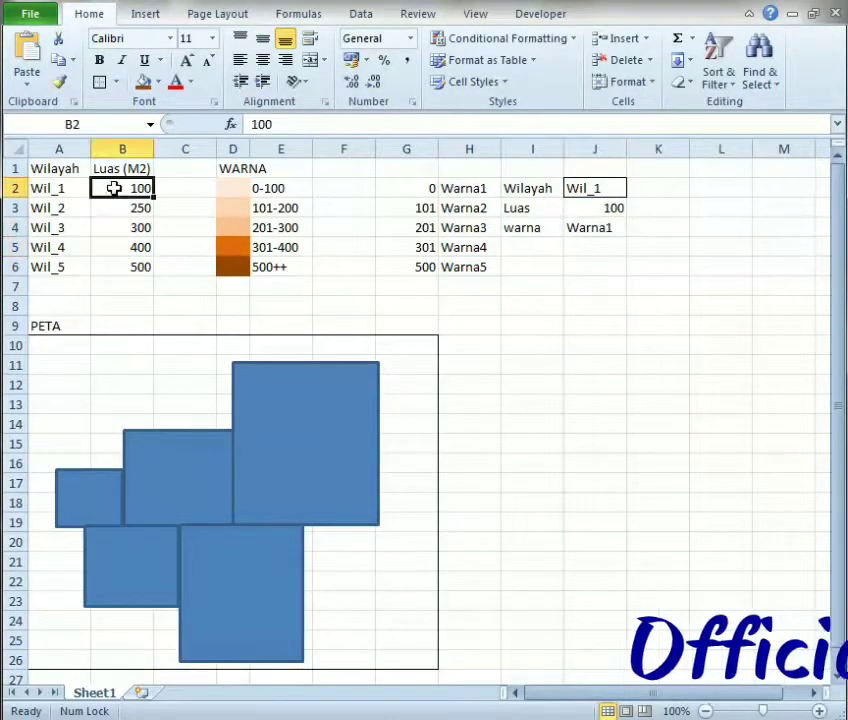
{"action": "left_click", "coordinate": [600, 228]}
{"action": "left_click", "coordinate": [595, 188]}
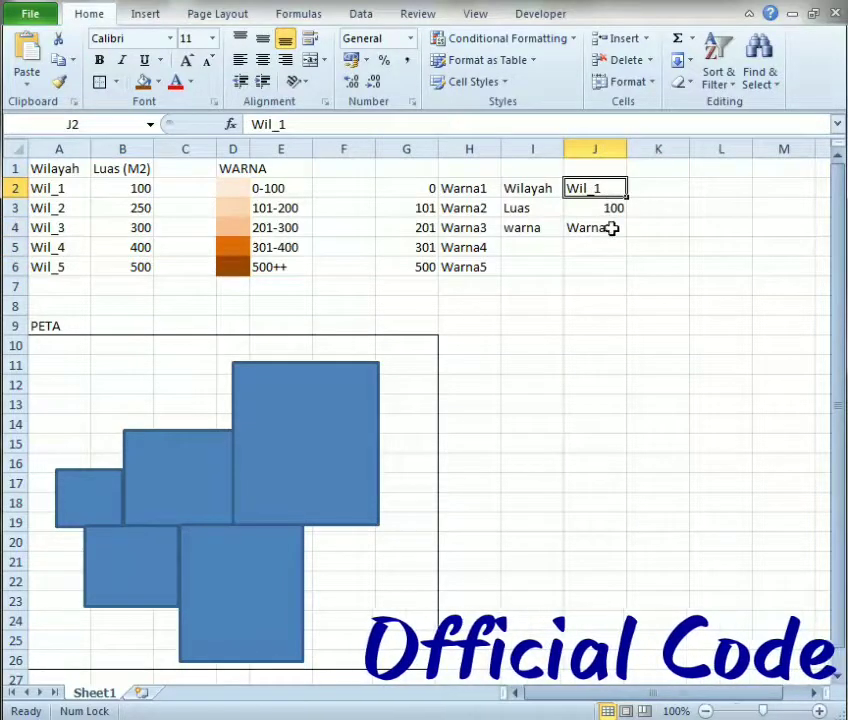
{"action": "left_click", "coordinate": [40, 124]}
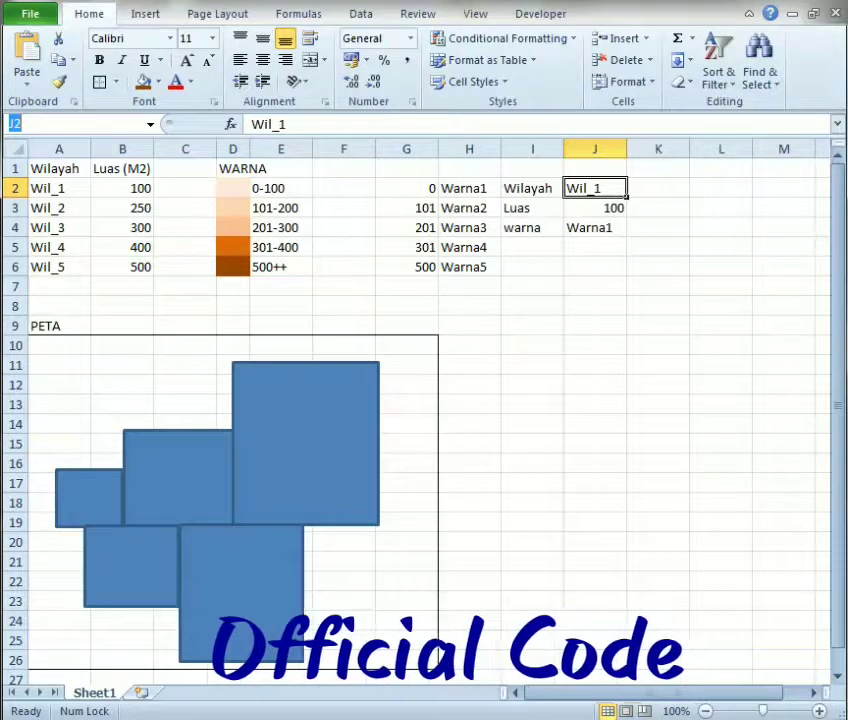
{"action": "type", "text": "wilayah"}
{"action": "key", "text": "Return"}
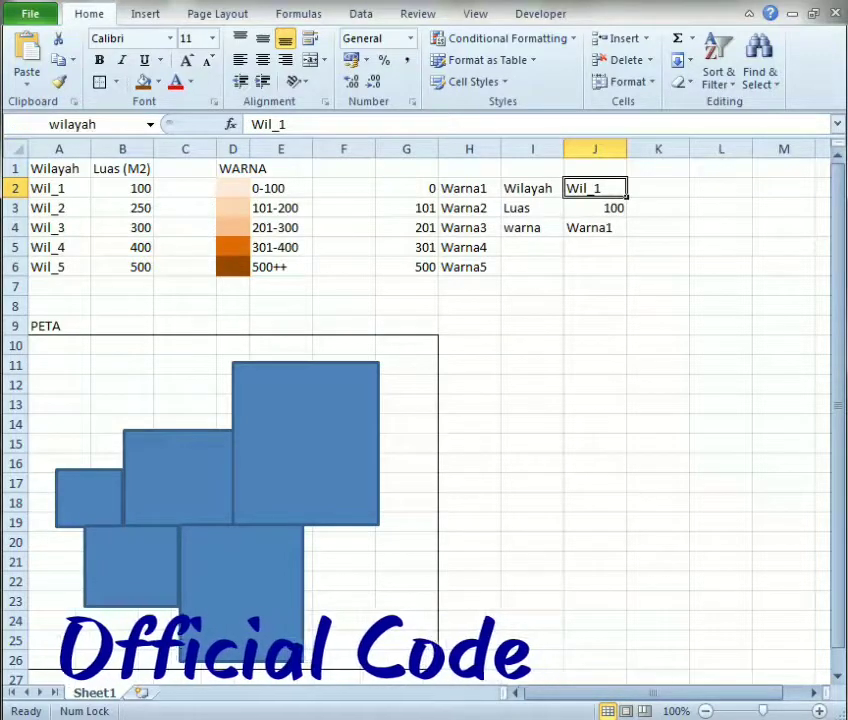
{"action": "left_click", "coordinate": [575, 225]}
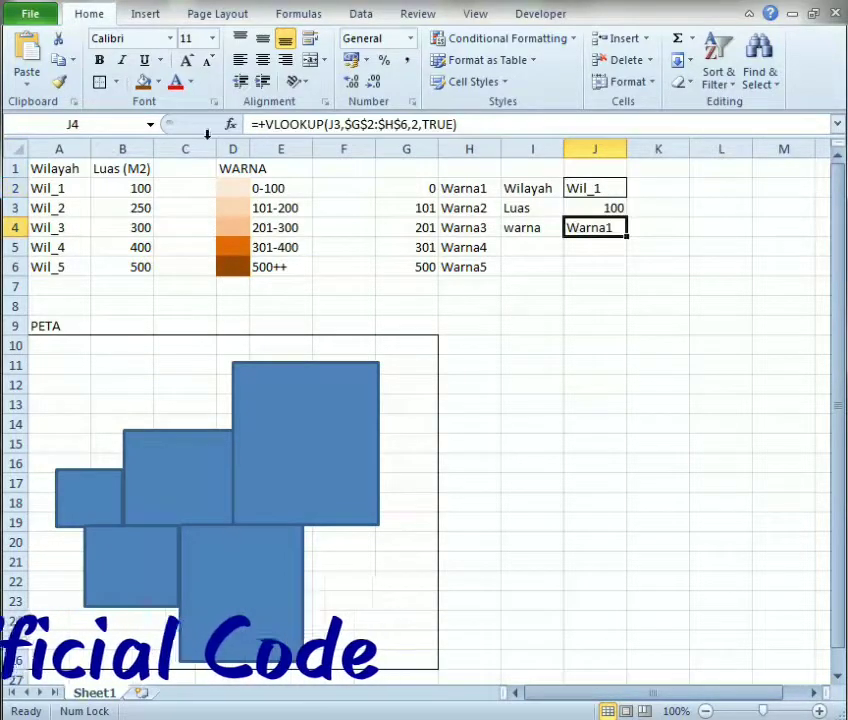
{"action": "type", "text": "r"}
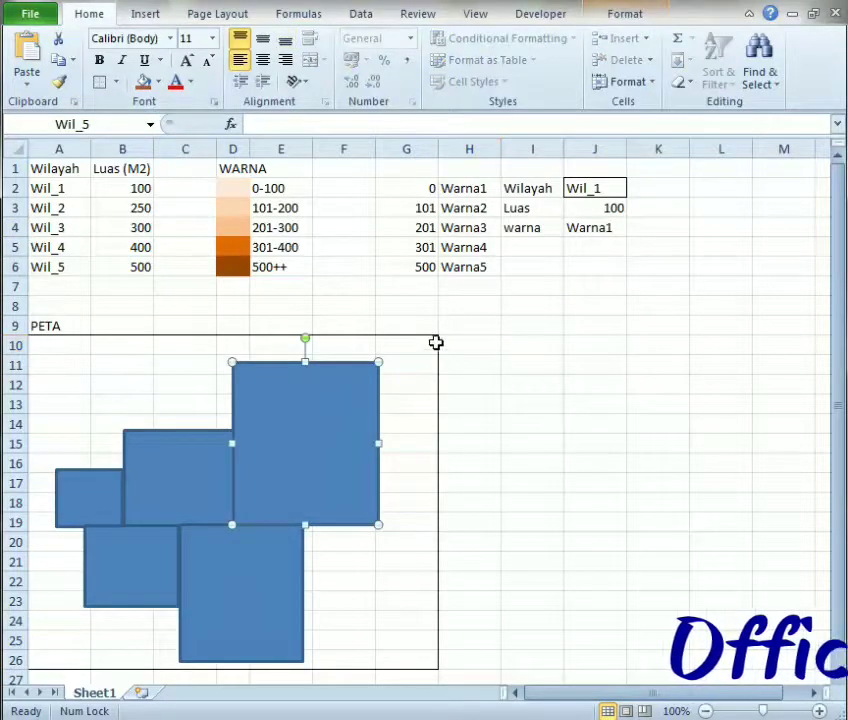
- Select the Wil_5 shape and start recording a new macro
{"action": "left_click", "coordinate": [450, 326]}
{"action": "left_click", "coordinate": [327, 395]}
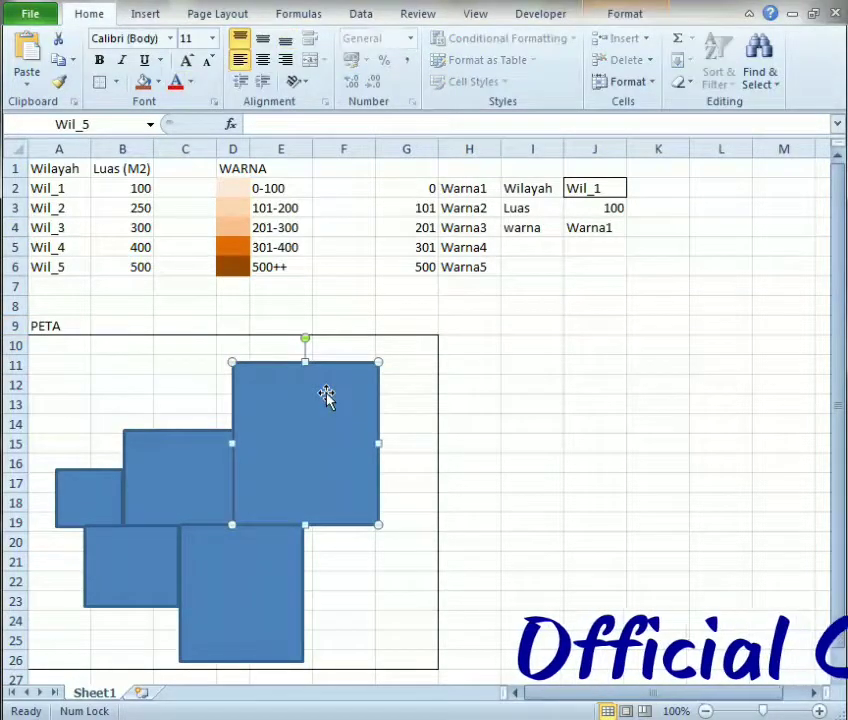
{"action": "left_click", "coordinate": [522, 18]}
{"action": "left_click", "coordinate": [130, 39]}
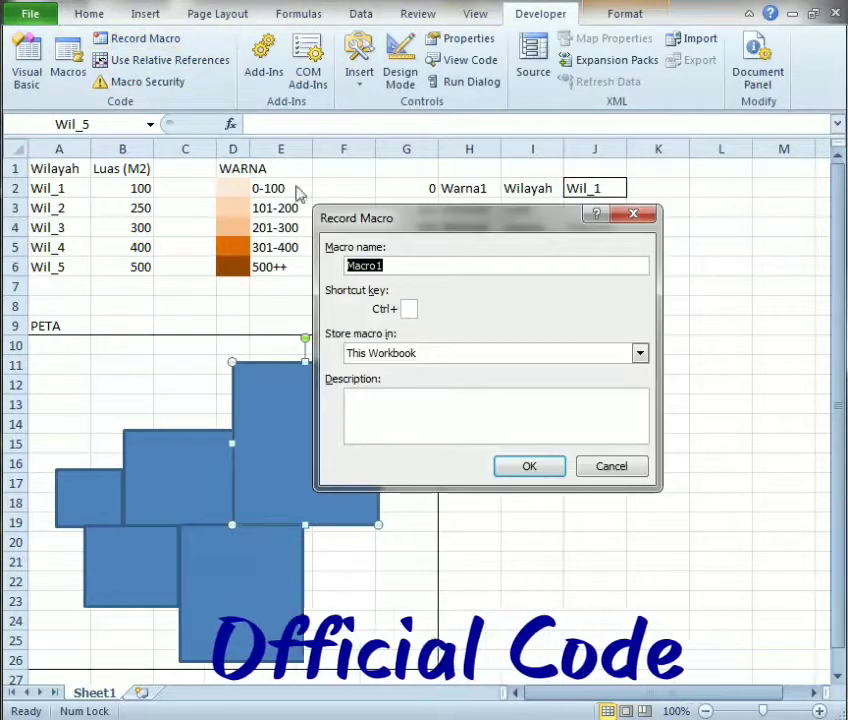
{"action": "left_click", "coordinate": [513, 467]}
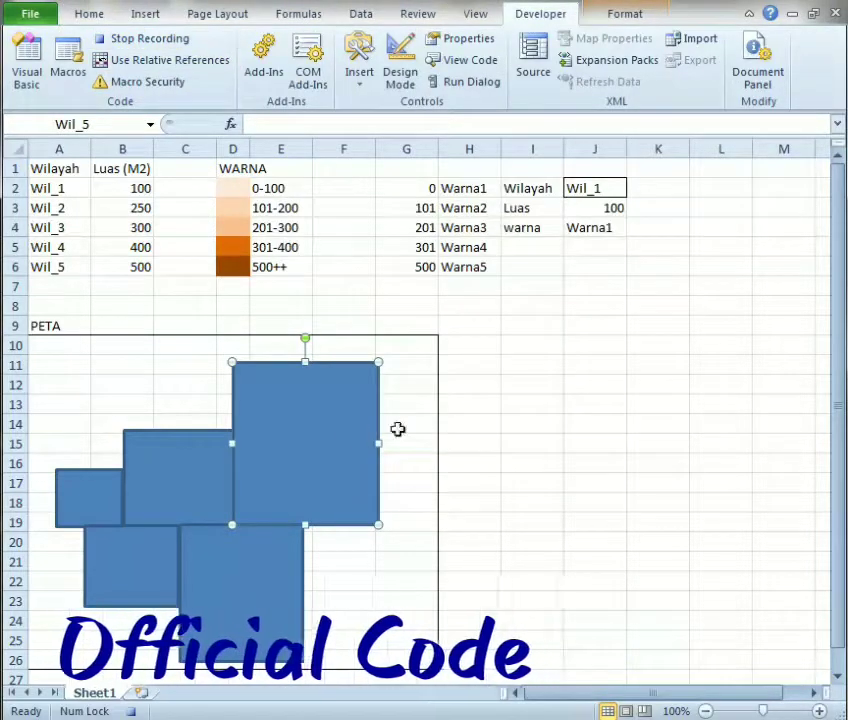
- Fill the Wil_5 shape red and end on cell H10
{"action": "left_click", "coordinate": [593, 418]}
{"action": "left_click", "coordinate": [330, 424]}
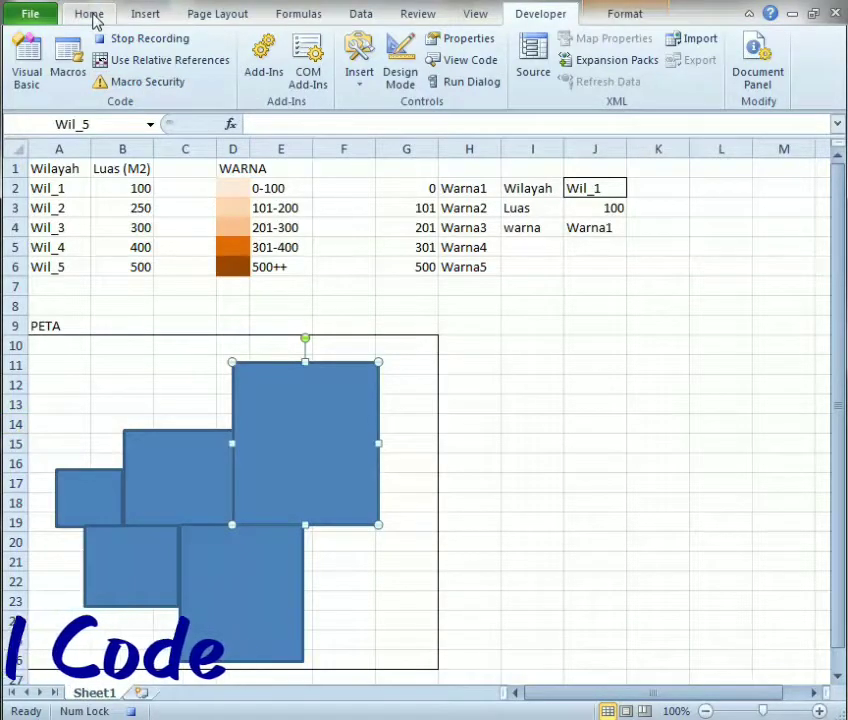
{"action": "left_click", "coordinate": [610, 18]}
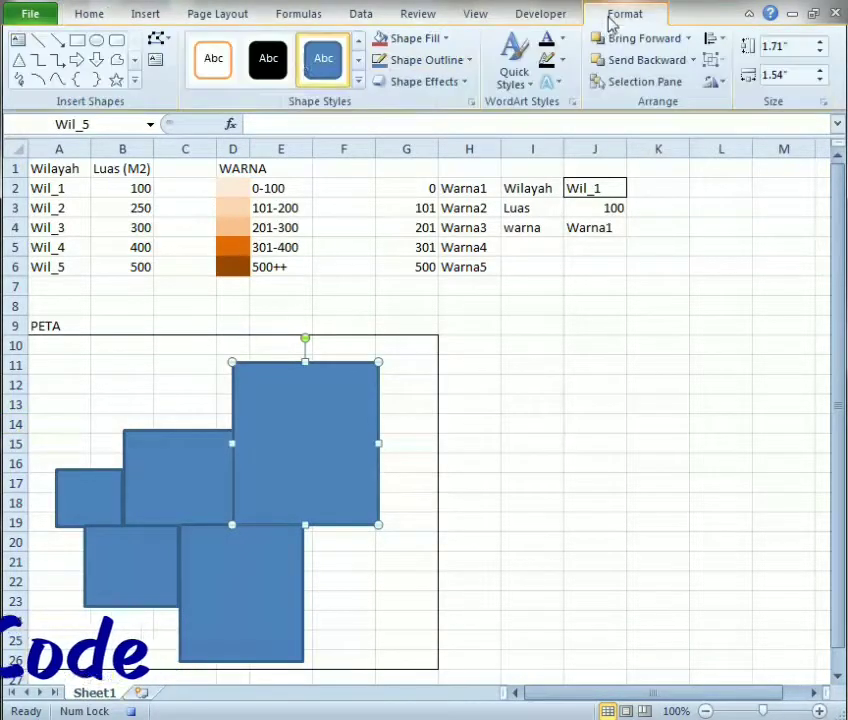
{"action": "left_click", "coordinate": [386, 46]}
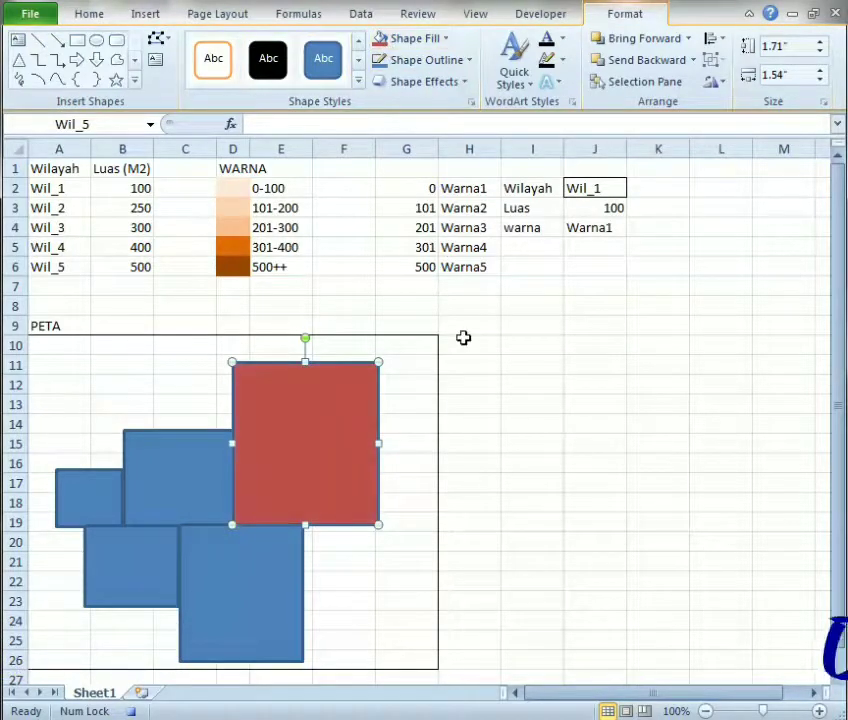
{"action": "left_click", "coordinate": [463, 338]}
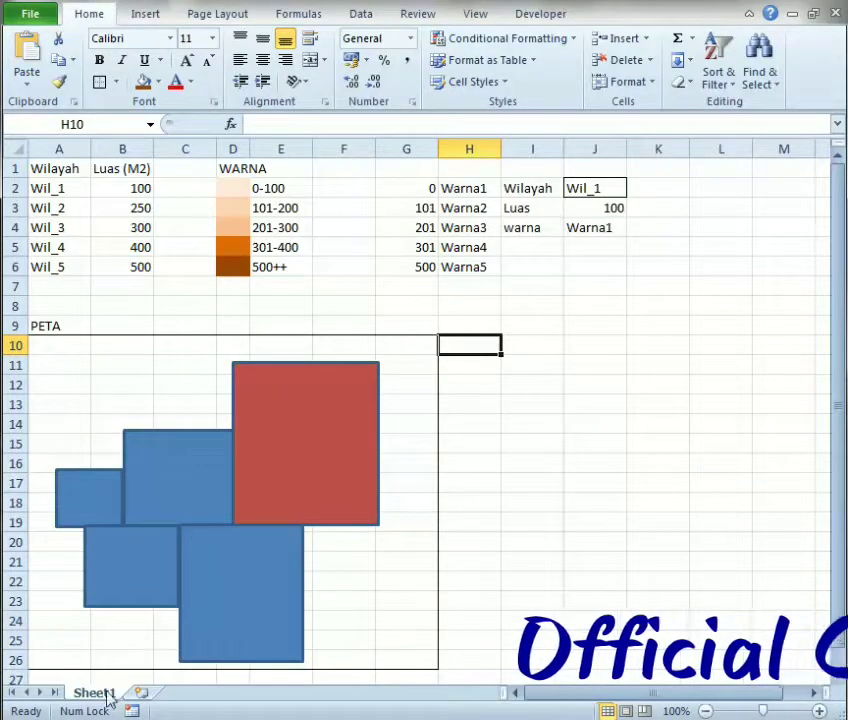
- Cancel the new macro recording and open Macro1 for editing from the Macros list
{"action": "right_click", "coordinate": [104, 694]}
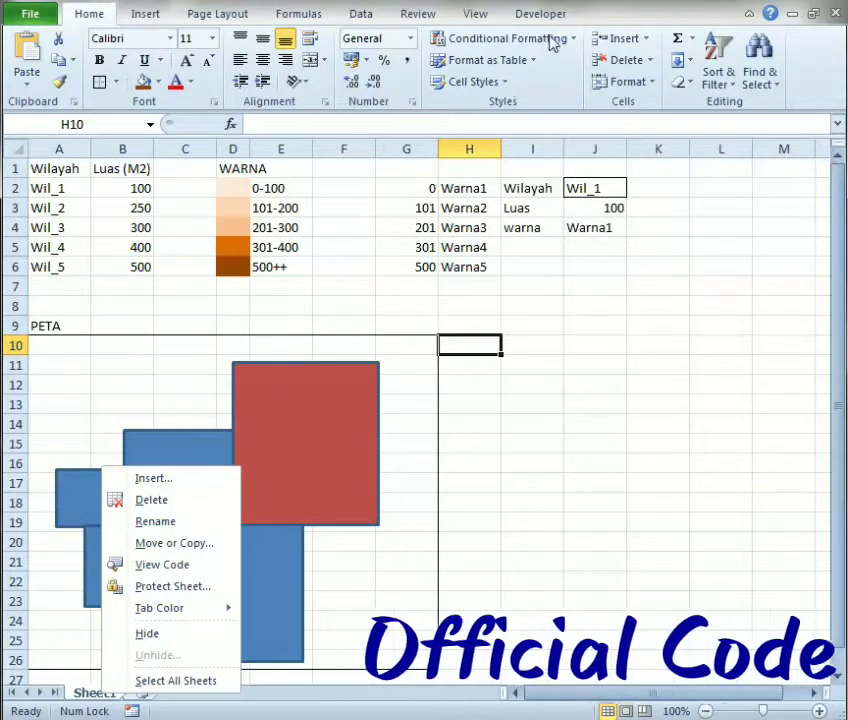
{"action": "left_click", "coordinate": [540, 13]}
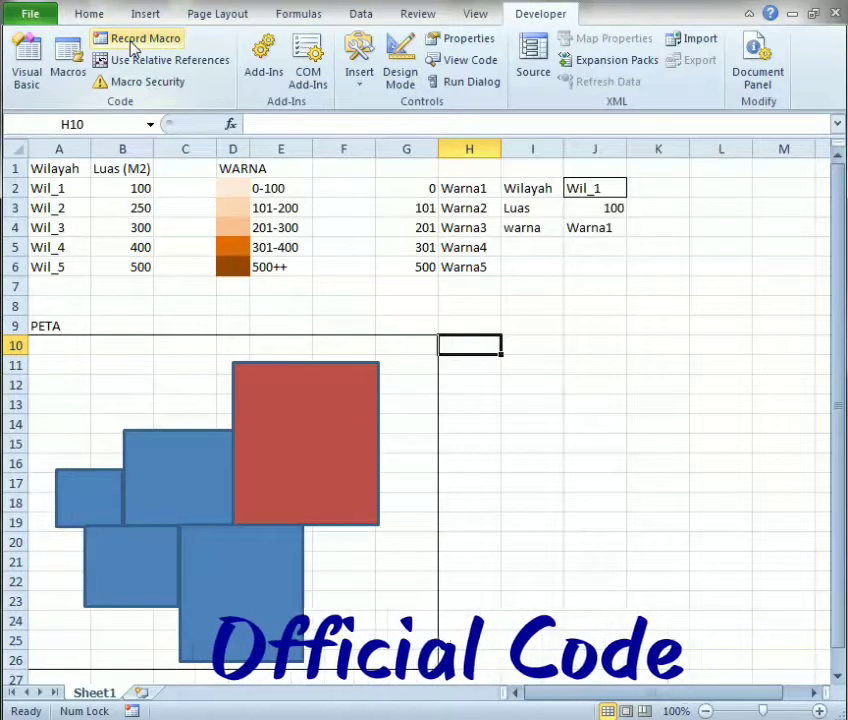
{"action": "left_click", "coordinate": [130, 45]}
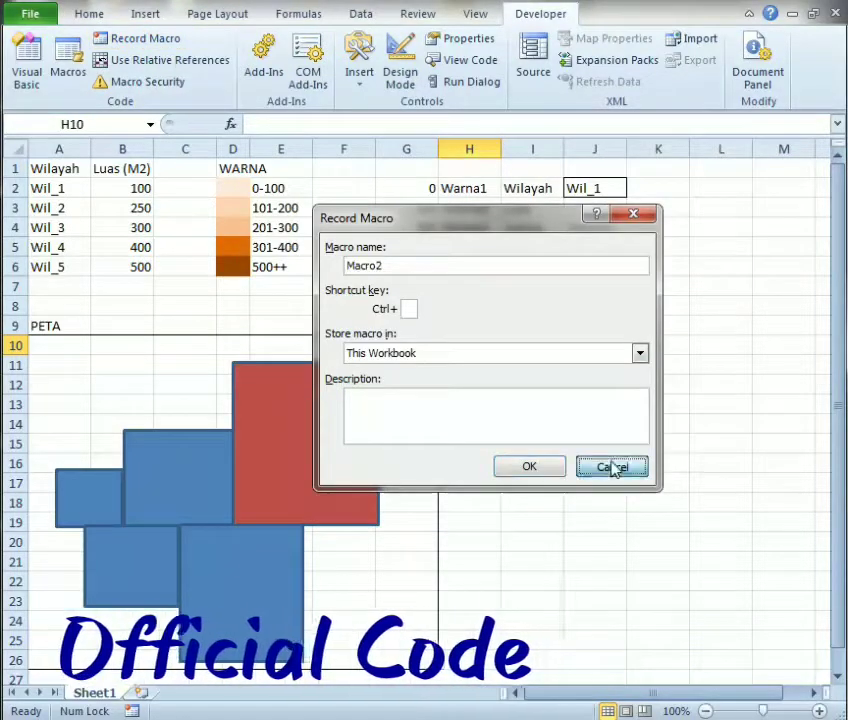
{"action": "left_click", "coordinate": [611, 466]}
{"action": "left_click", "coordinate": [61, 89]}
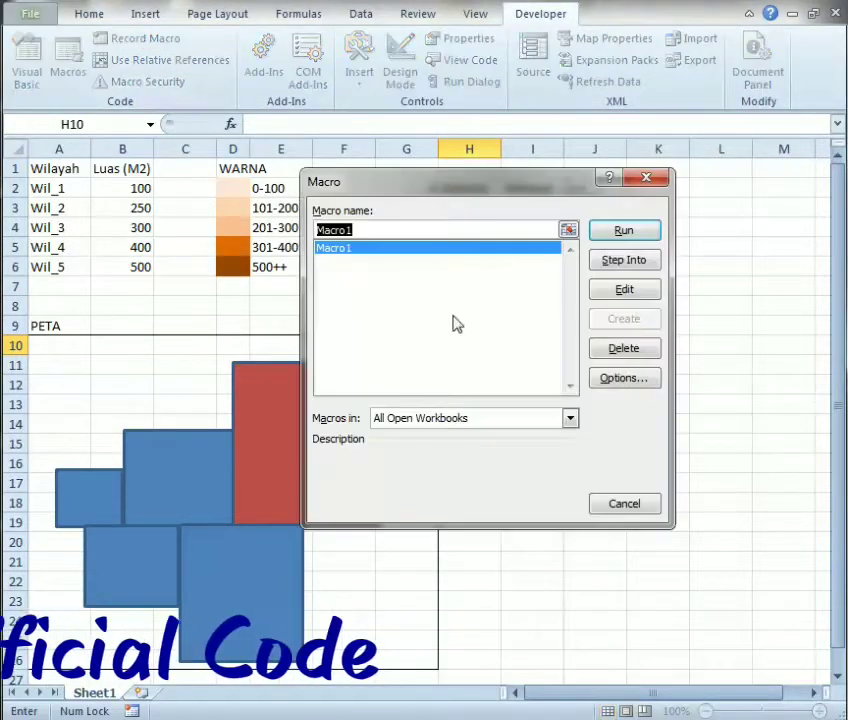
{"action": "left_click", "coordinate": [622, 290]}
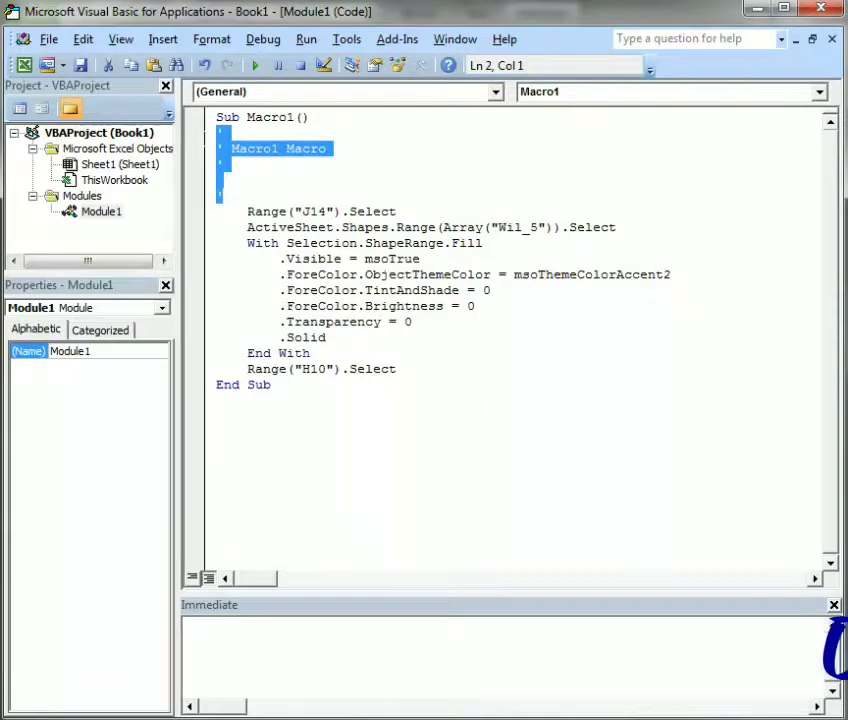
- Delete the comment block and the J14 and H10 Select lines from Macro1
{"action": "key", "text": "Delete"}
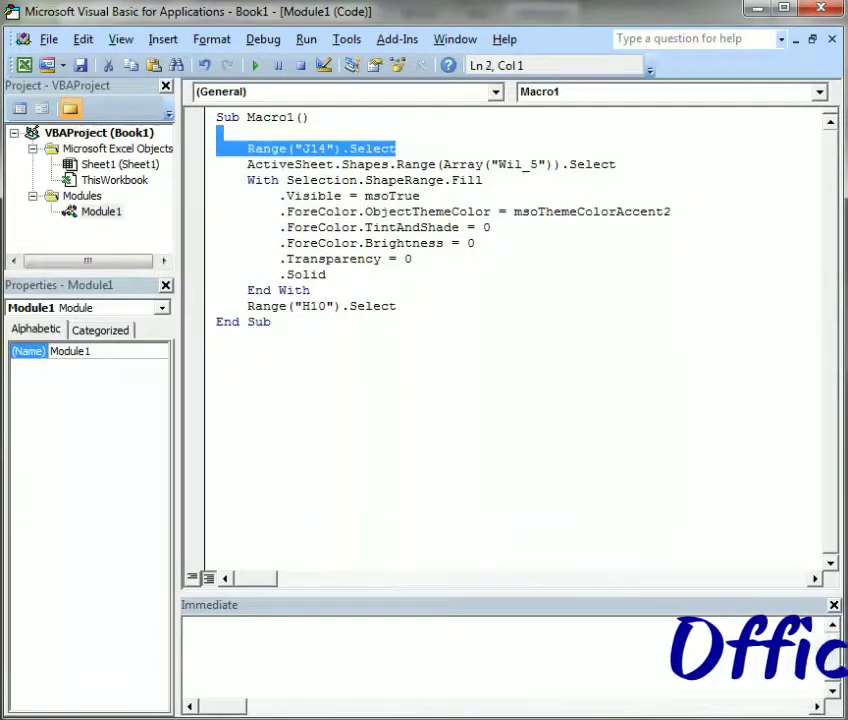
{"action": "key", "text": "Delete"}
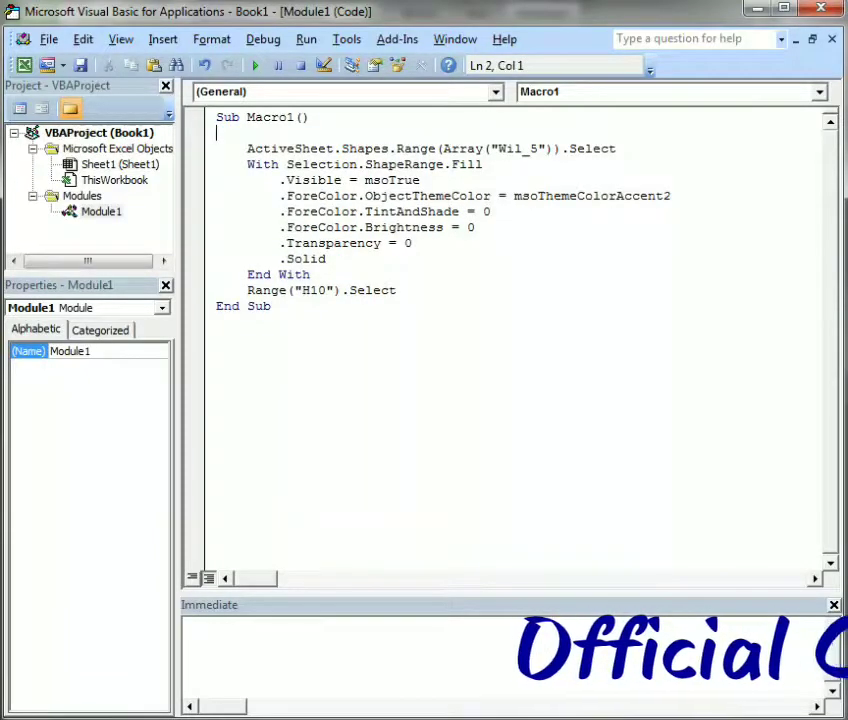
{"action": "left_click_drag", "start_coordinate": [398, 290], "coordinate": [216, 290]}
{"action": "key", "text": "Delete"}
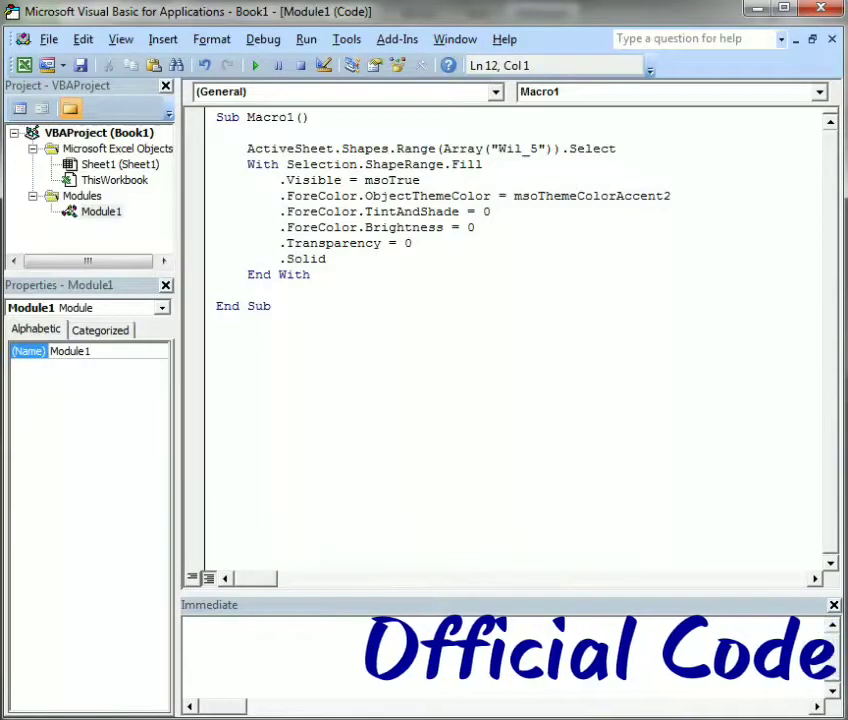
{"action": "key", "text": "BackSpace"}
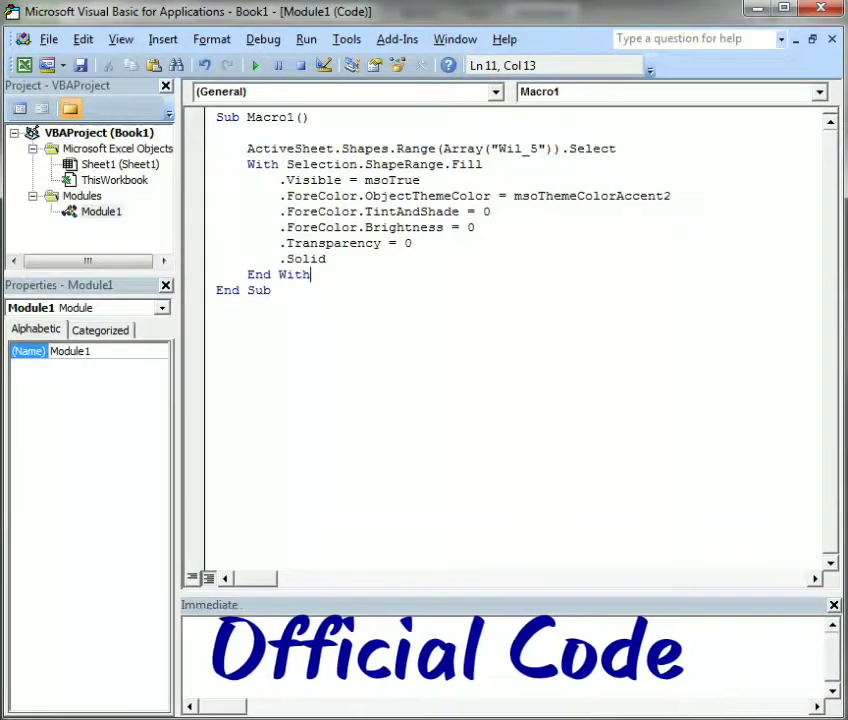
- Add the loop header For i = 2 To 6 under Sub Macro1()
{"action": "left_click", "coordinate": [216, 133]}
{"action": "key", "text": "Tab"}
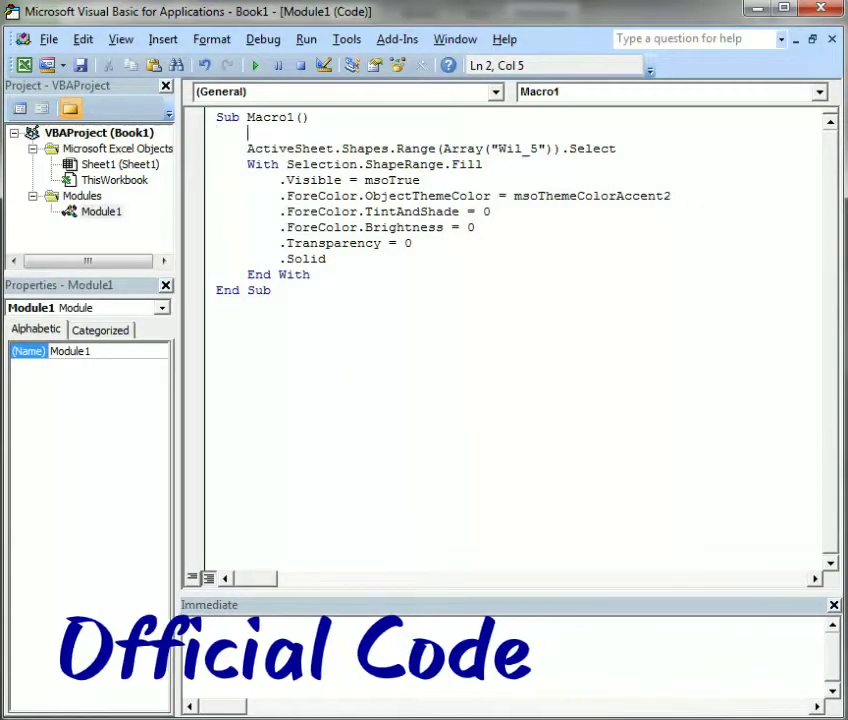
{"action": "type", "text": "for i = 2 to"}
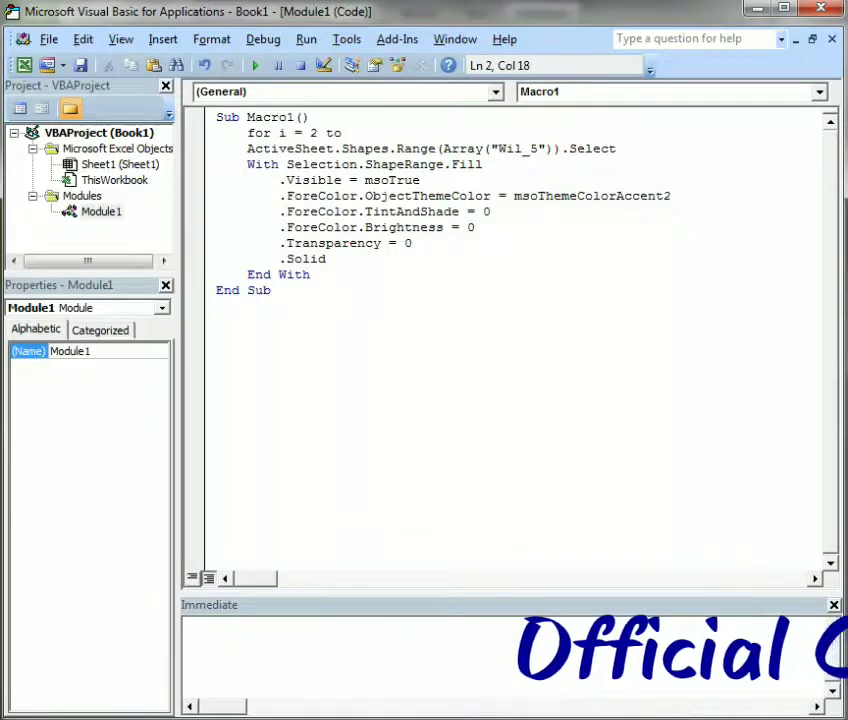
{"action": "type", "text": "6"}
{"action": "key", "text": "Return"}
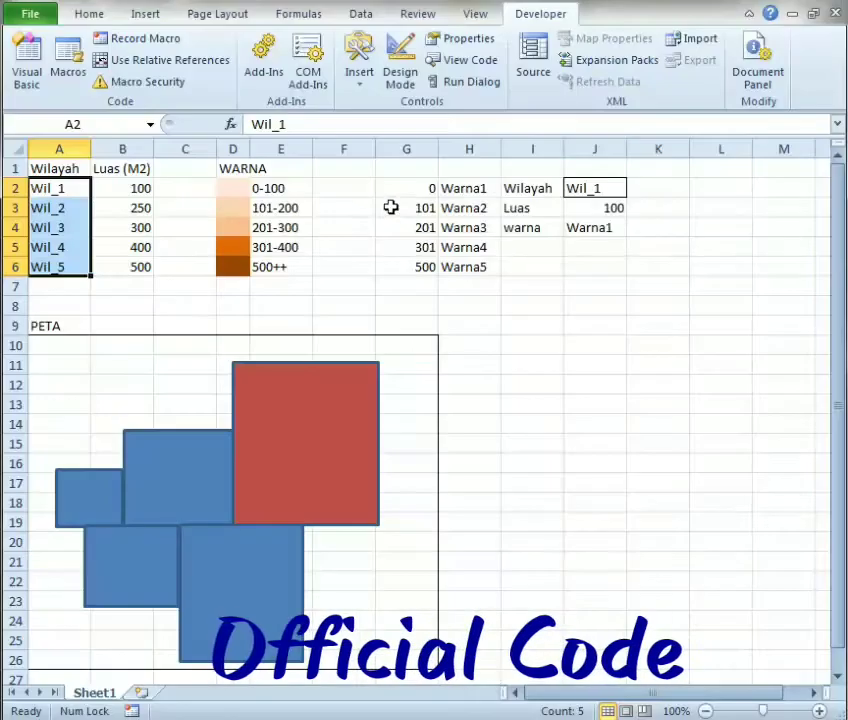
- Review the wilayah cell J2 and the warna VLOOKUP formula in J4 on the sheet
{"action": "left_click", "coordinate": [573, 186]}
{"action": "left_click", "coordinate": [590, 228]}
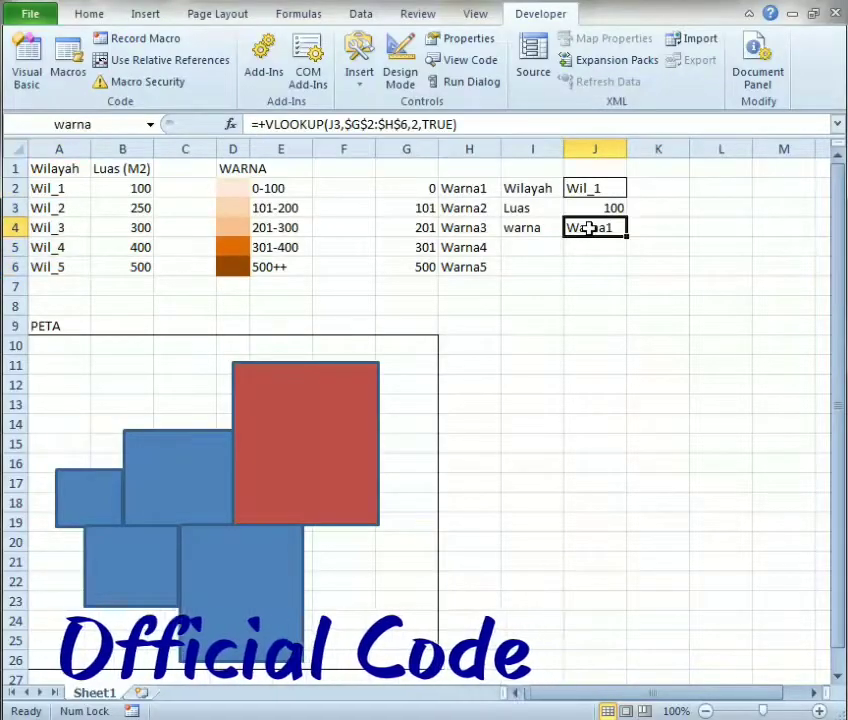
{"action": "left_click", "coordinate": [589, 188]}
{"action": "left_click", "coordinate": [570, 229]}
- Write line 3 as Range("Wilayah").Value = Range("A" & i).Value
{"action": "key", "text": "alt+F11"}
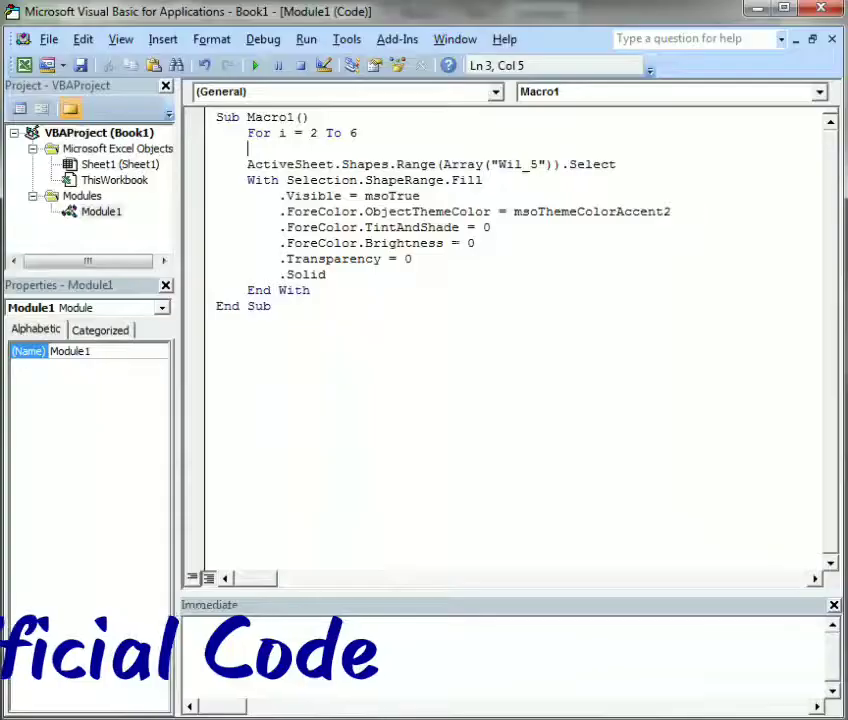
{"action": "key", "text": "ctrl+space"}
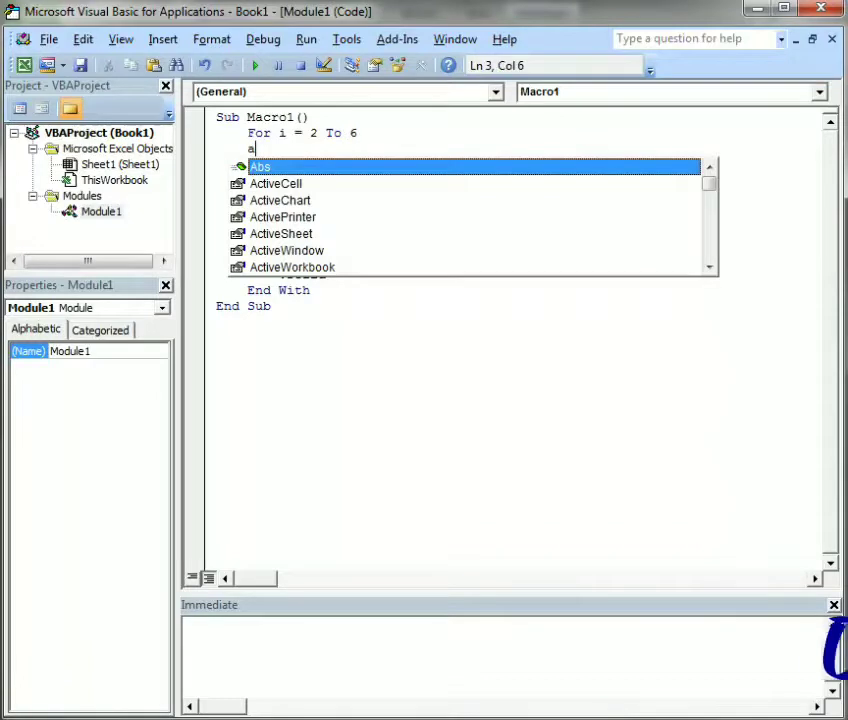
{"action": "key", "text": "Escape"}
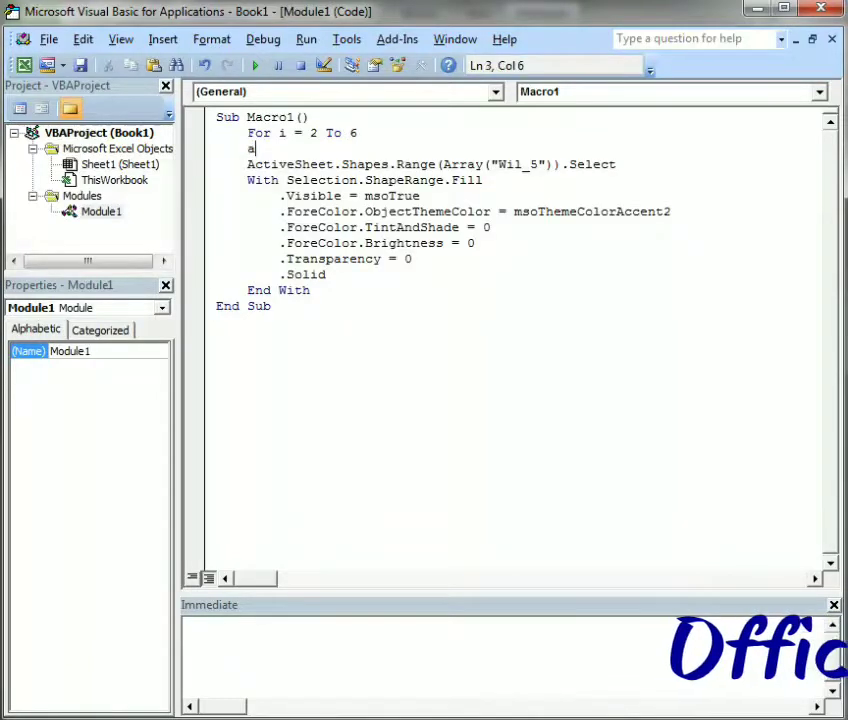
{"action": "type", "text": "nge"}
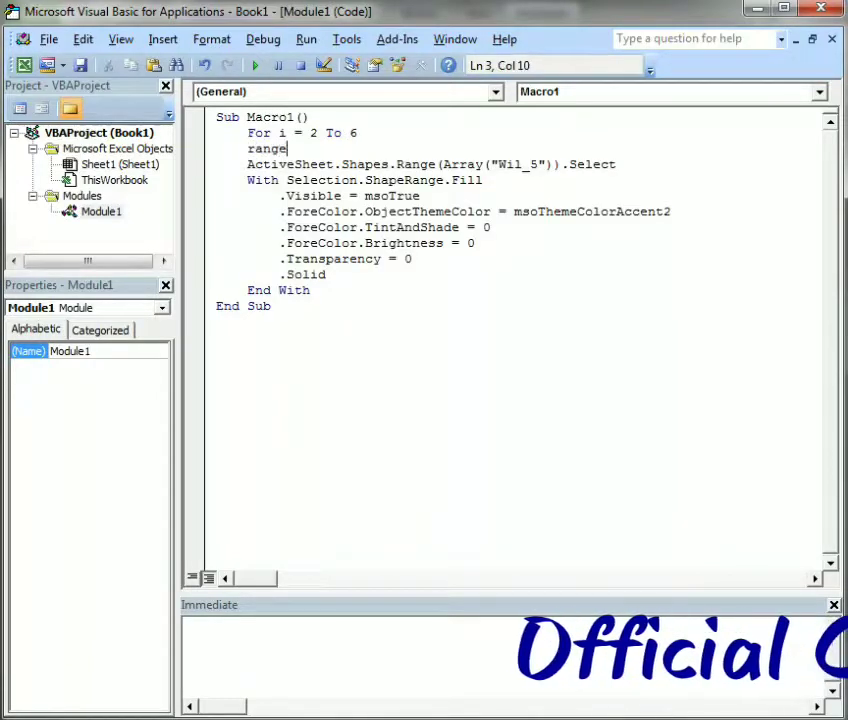
{"action": "type", "text": "("}
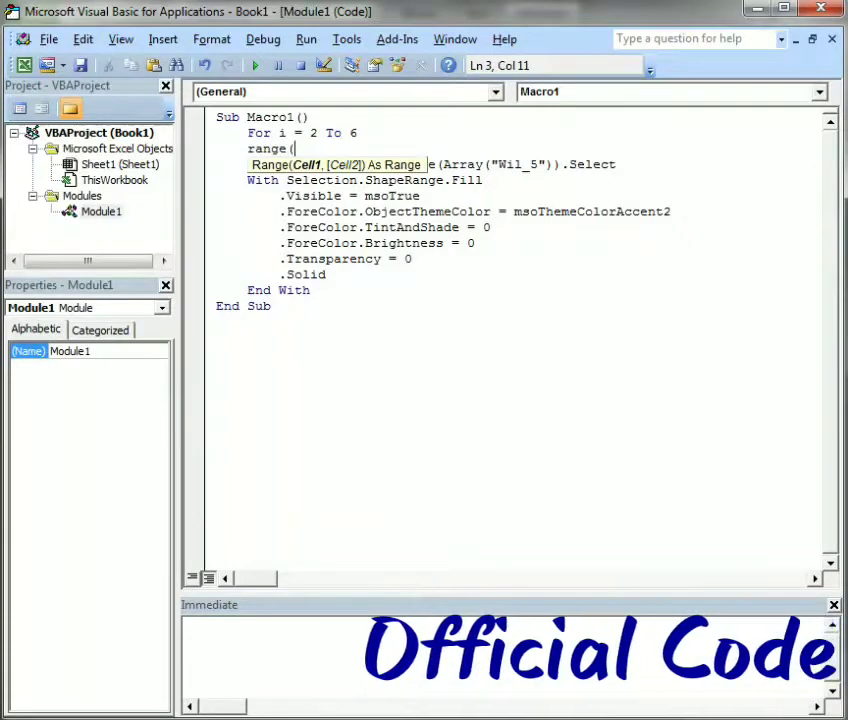
{"action": "type", "text": "\"wilay"}
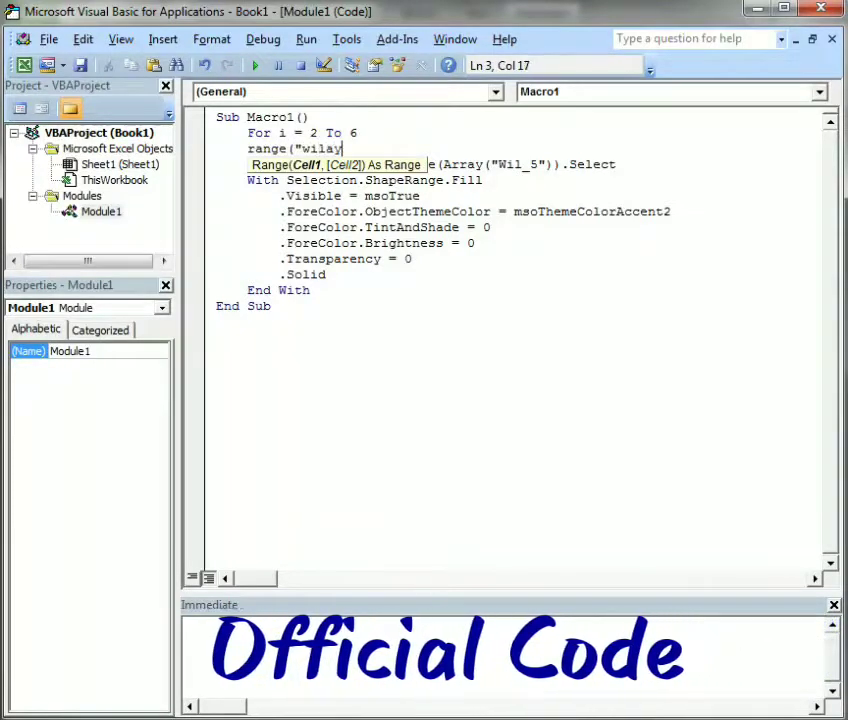
{"action": "type", "text": "a"}
{"action": "key", "text": "BackSpace"}
{"action": "key", "text": "BackSpace"}
{"action": "key", "text": "BackSpace"}
{"action": "key", "text": "BackSpace"}
{"action": "key", "text": "BackSpace"}
{"action": "key", "text": "BackSpace"}
{"action": "type", "text": "W"}
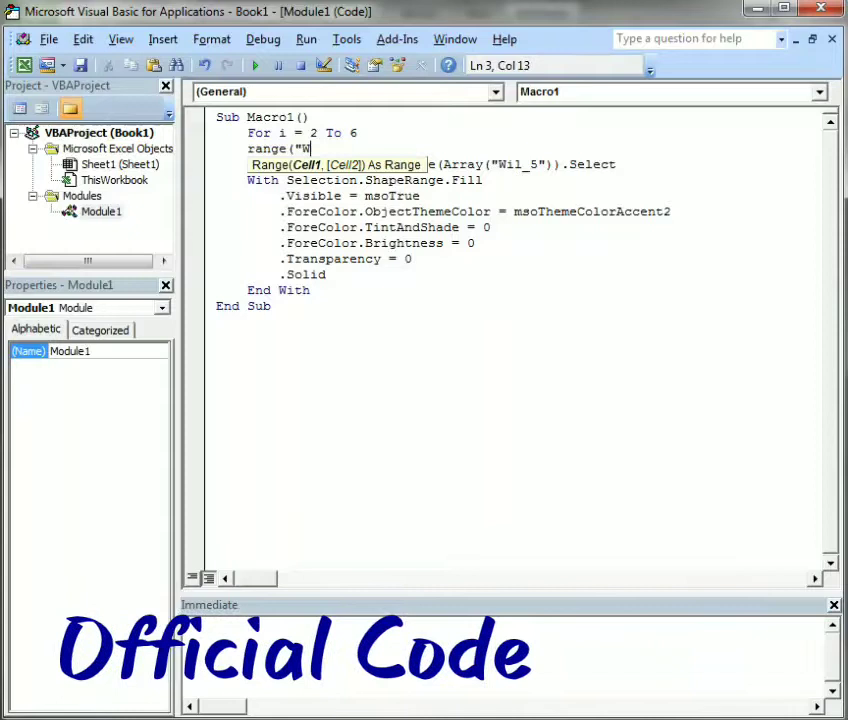
{"action": "type", "text": "ilayh"}
{"action": "key", "text": "BackSpace"}
{"action": "type", "text": "ah"}
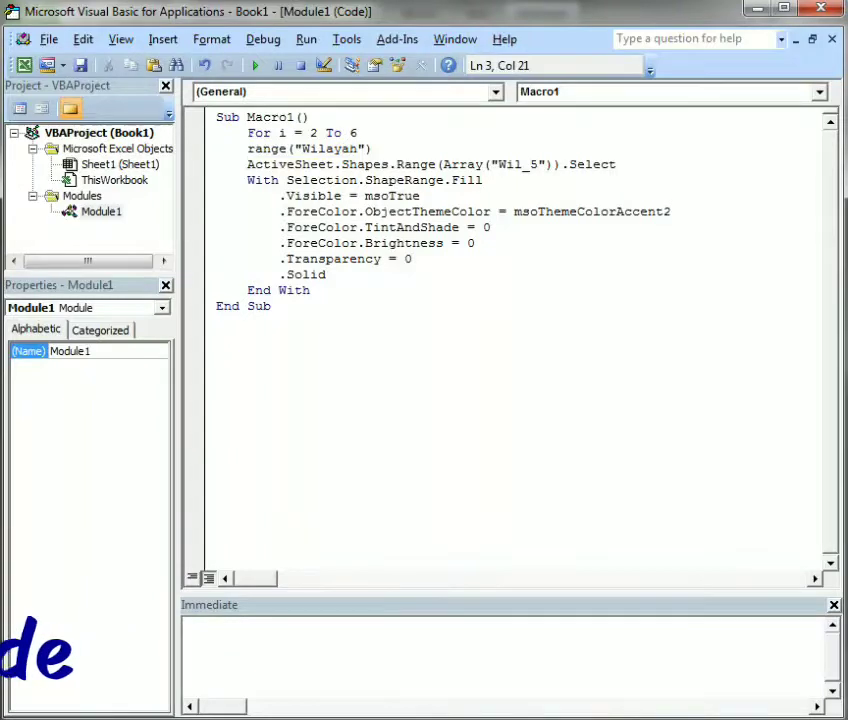
{"action": "type", "text": ".value"}
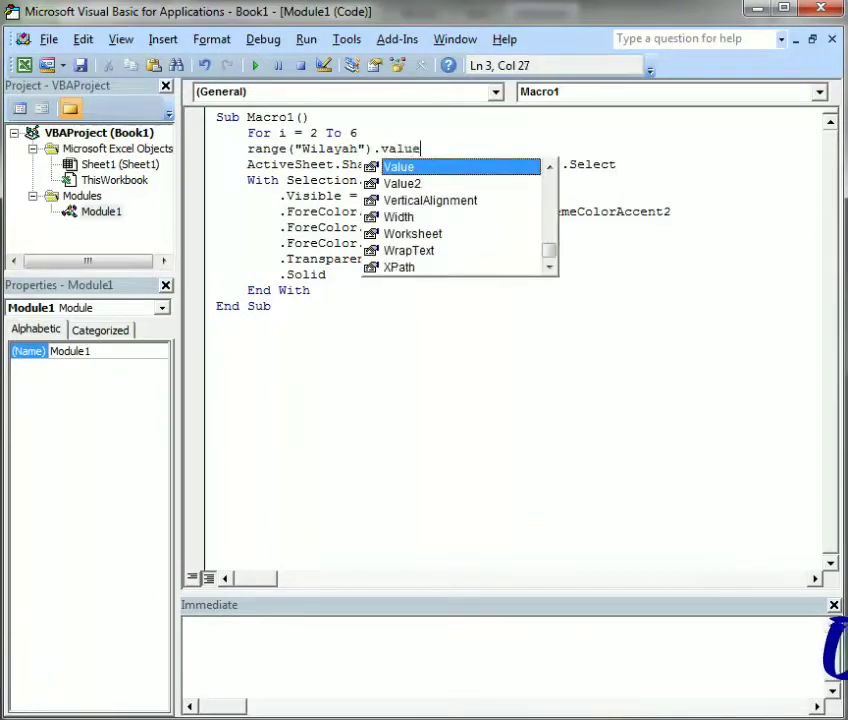
{"action": "type", "text": "="}
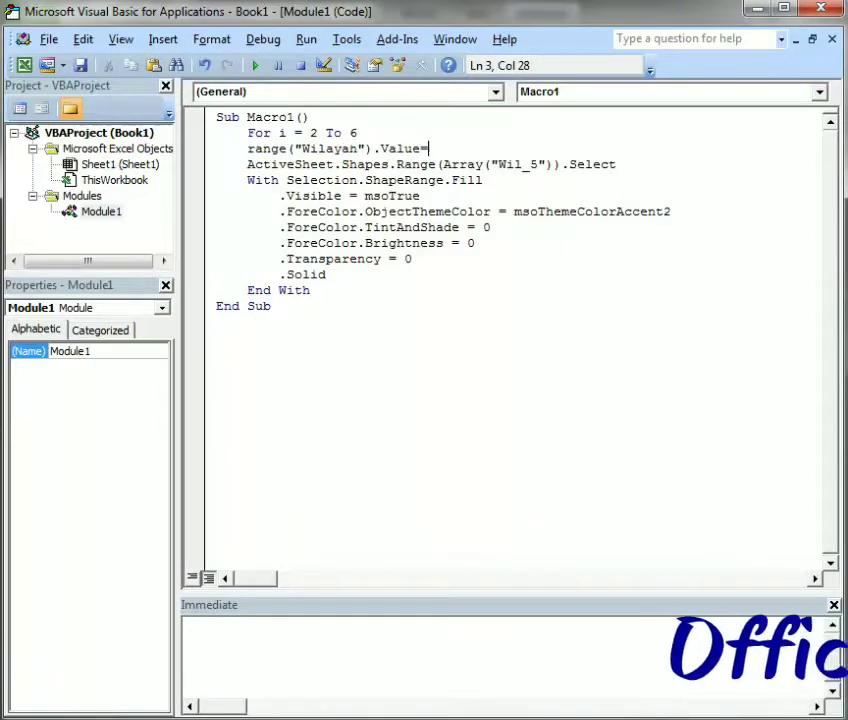
{"action": "type", "text": "ra"}
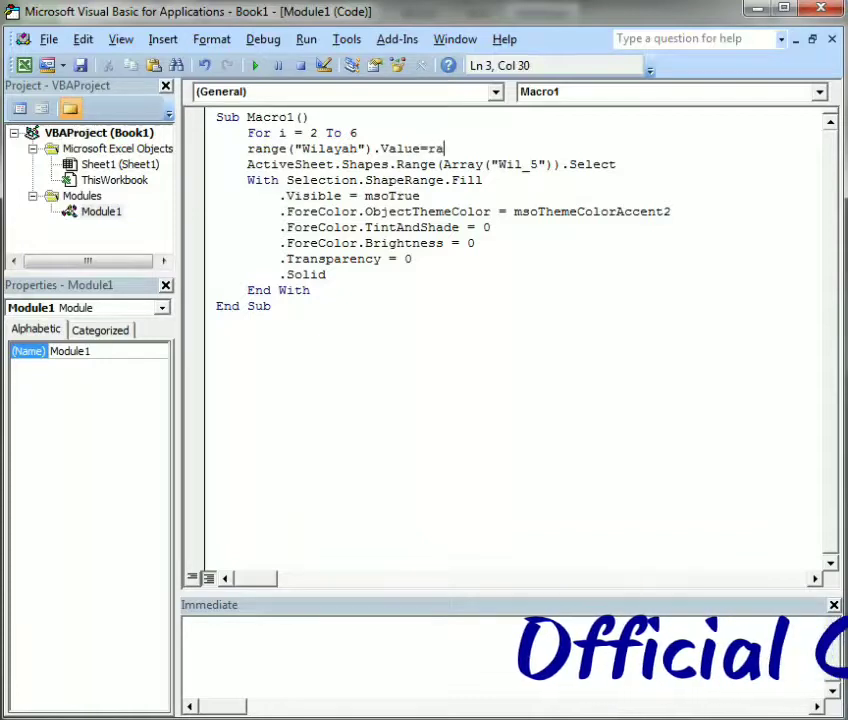
{"action": "type", "text": "g"}
{"action": "key", "text": "BackSpace"}
{"action": "type", "text": "nge"}
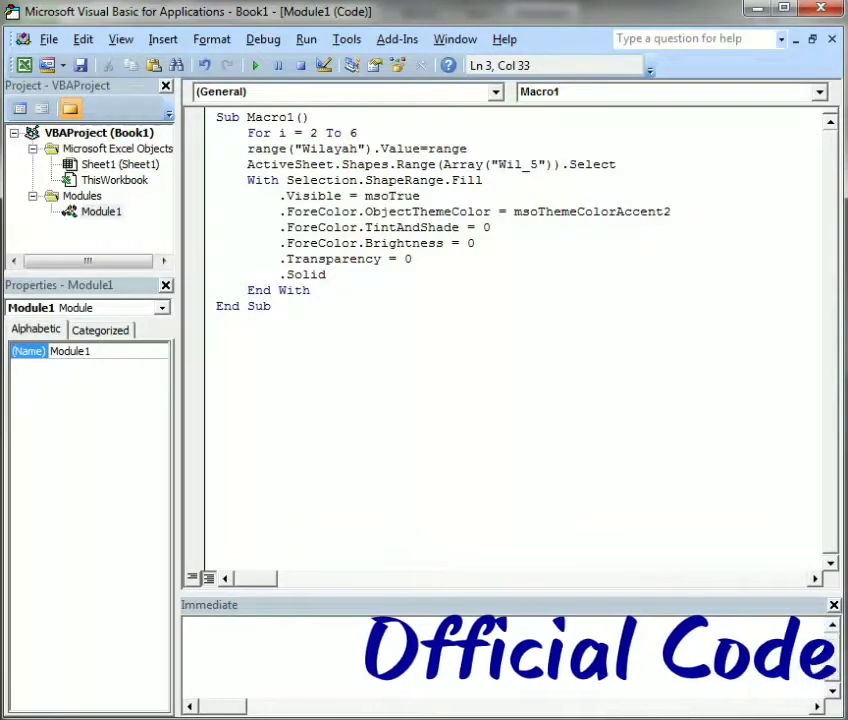
{"action": "type", "text": "(\"A"}
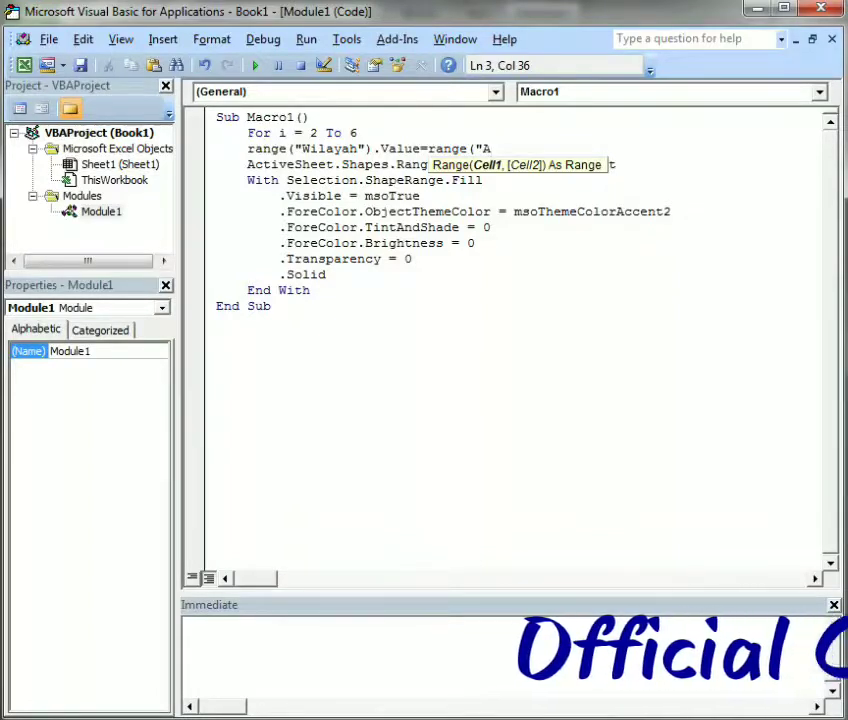
{"action": "type", "text": "\""}
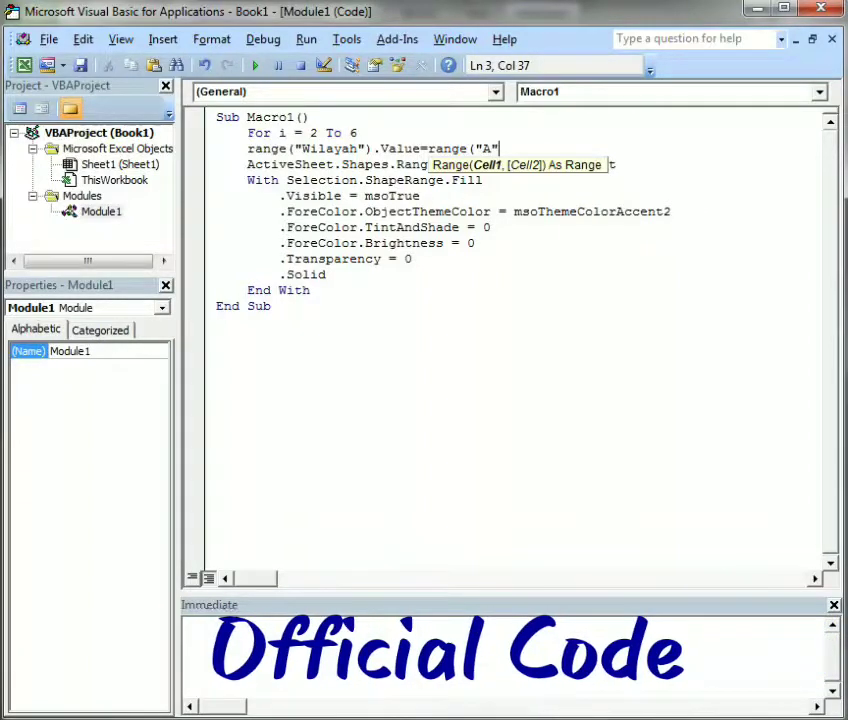
{"action": "type", "text": "&"}
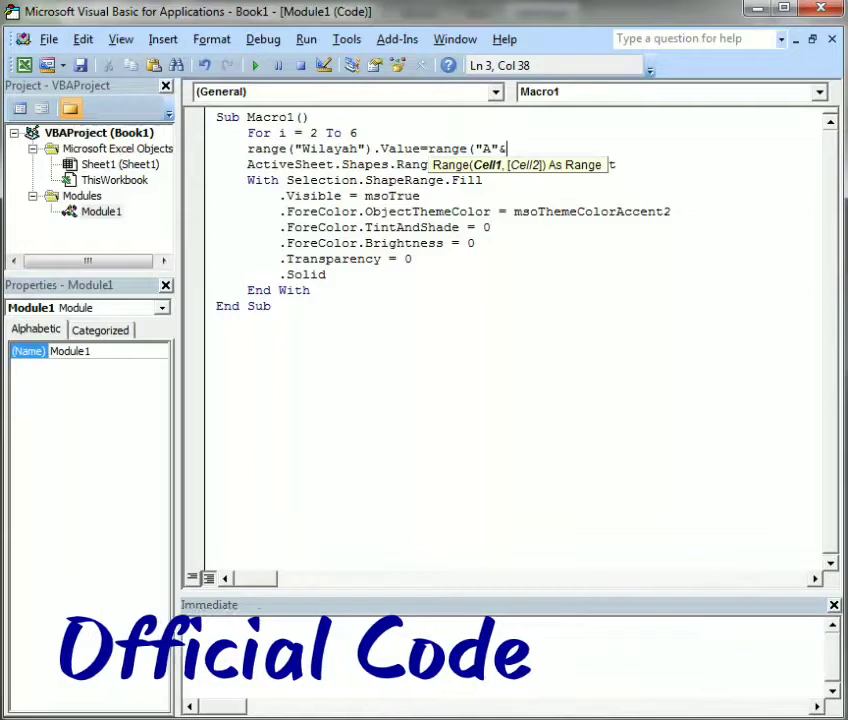
{"action": "type", "text": "1"}
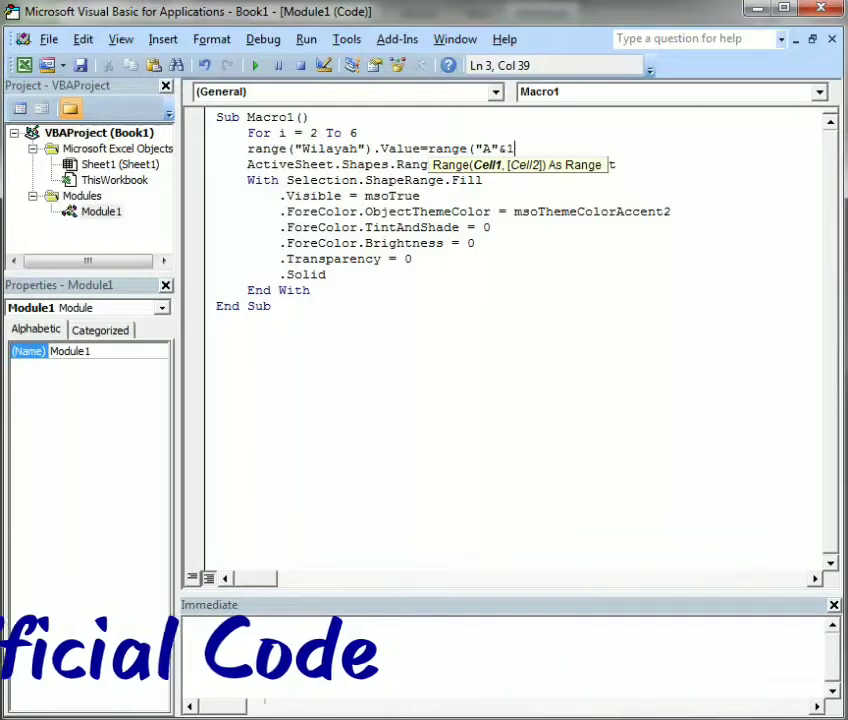
{"action": "type", "text": ").val"}
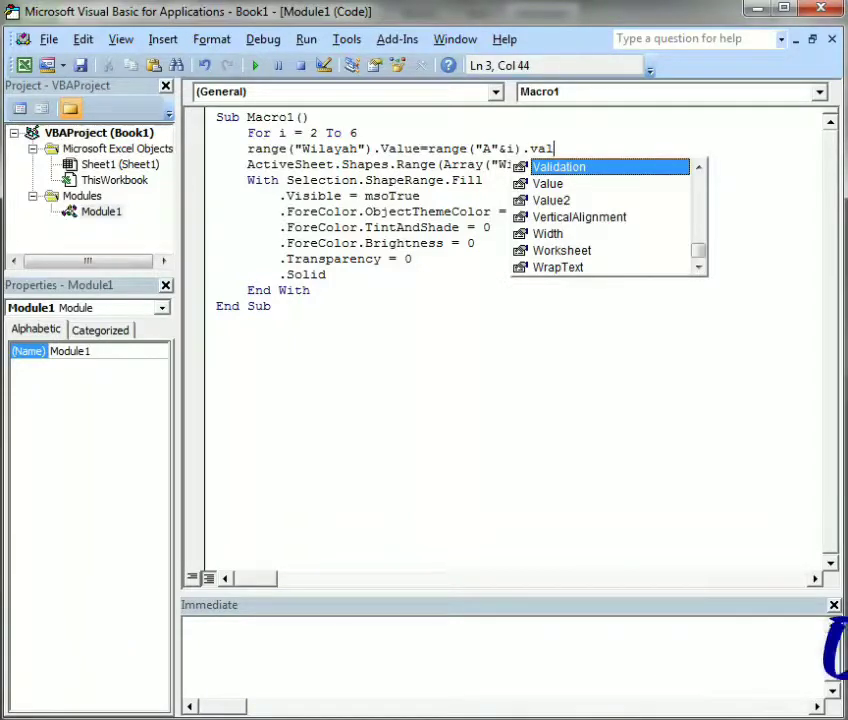
{"action": "key", "text": "Tab"}
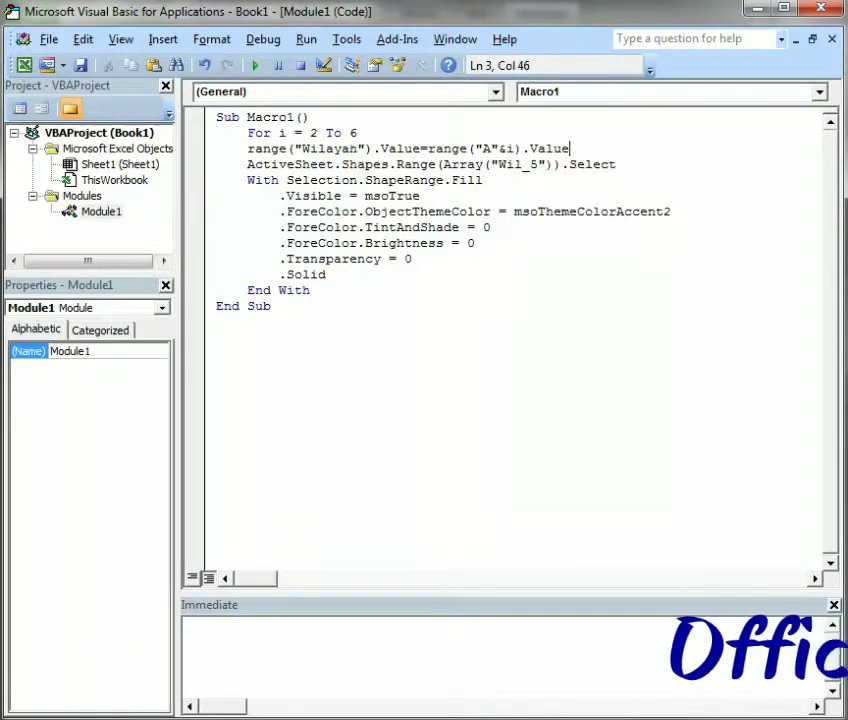
{"action": "key", "text": "Return"}
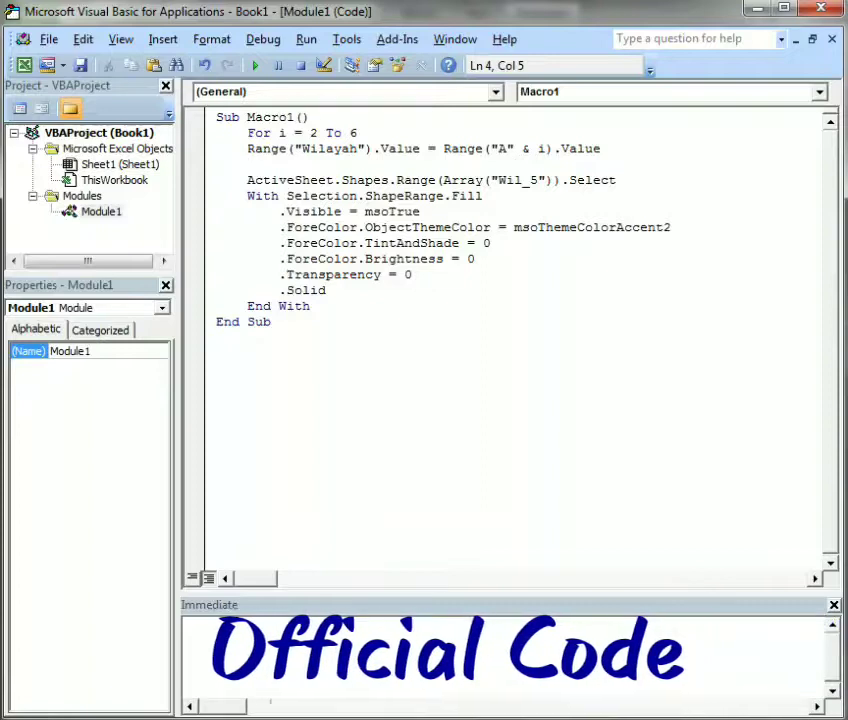
- Remove the extra blank line and select the Range("Wilayah") reference on line 3
{"action": "key", "text": "Delete"}
{"action": "key", "text": "Delete"}
{"action": "key", "text": "Delete"}
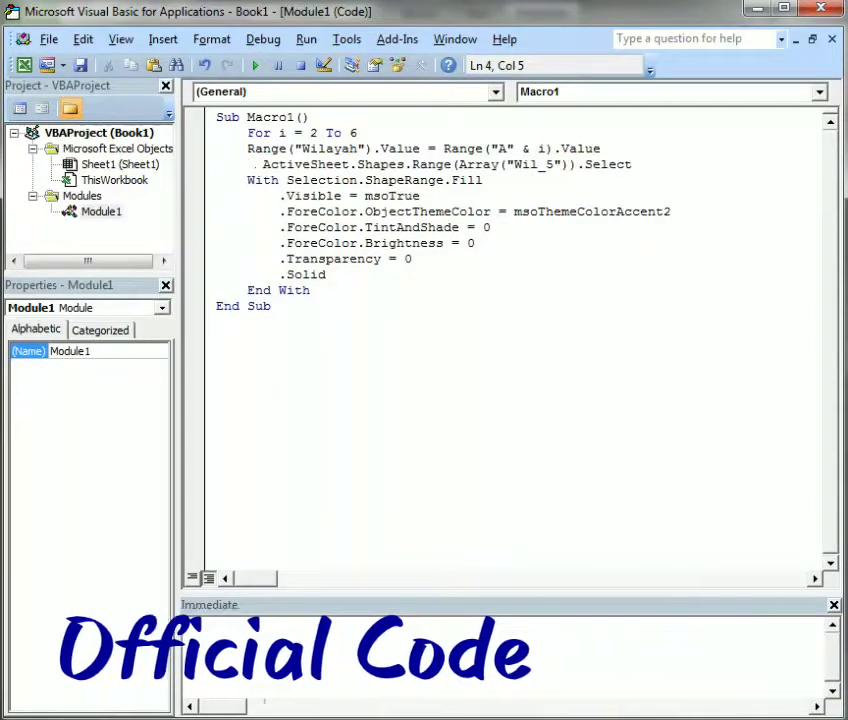
{"action": "key", "text": "Delete"}
{"action": "key", "text": "Delete"}
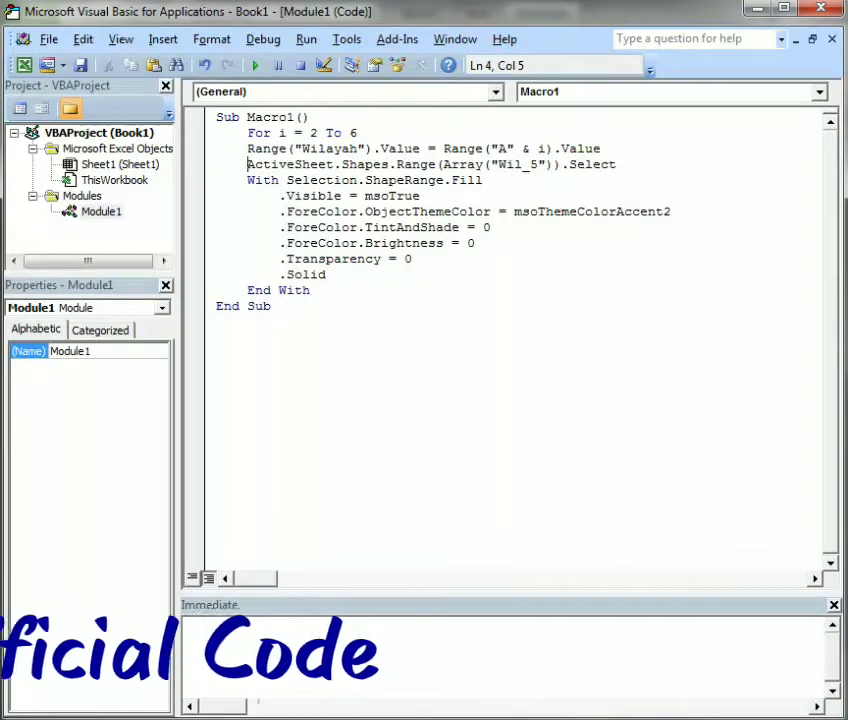
{"action": "key", "text": "Up"}
{"action": "key", "text": "shift+Right"}
{"action": "key", "text": "shift+Right"}
{"action": "key", "text": "shift+Right"}
{"action": "key", "text": "shift+Right"}
{"action": "key", "text": "shift+Right"}
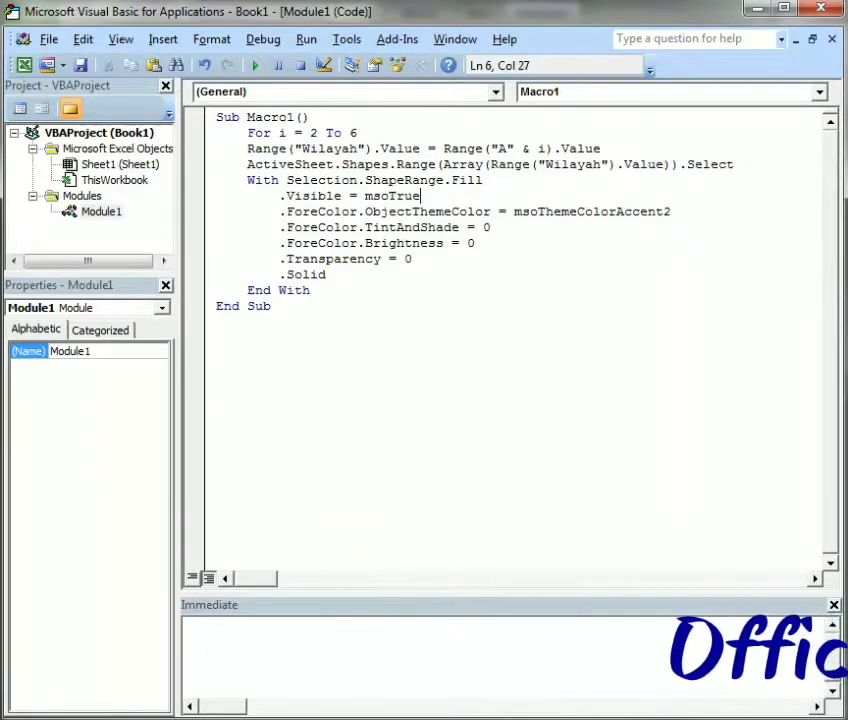
- Replace the ObjectThemeColor assignment with .RGB = Range(Range("warna")…, dismissing the compile error
{"action": "key", "text": "shift+Right"}
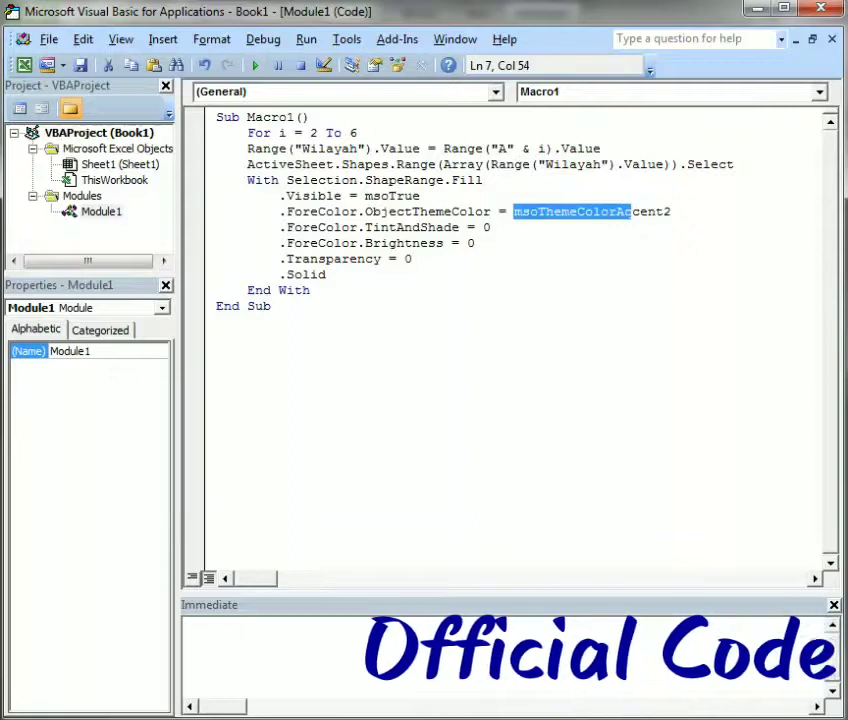
{"action": "left_click", "coordinate": [476, 243]}
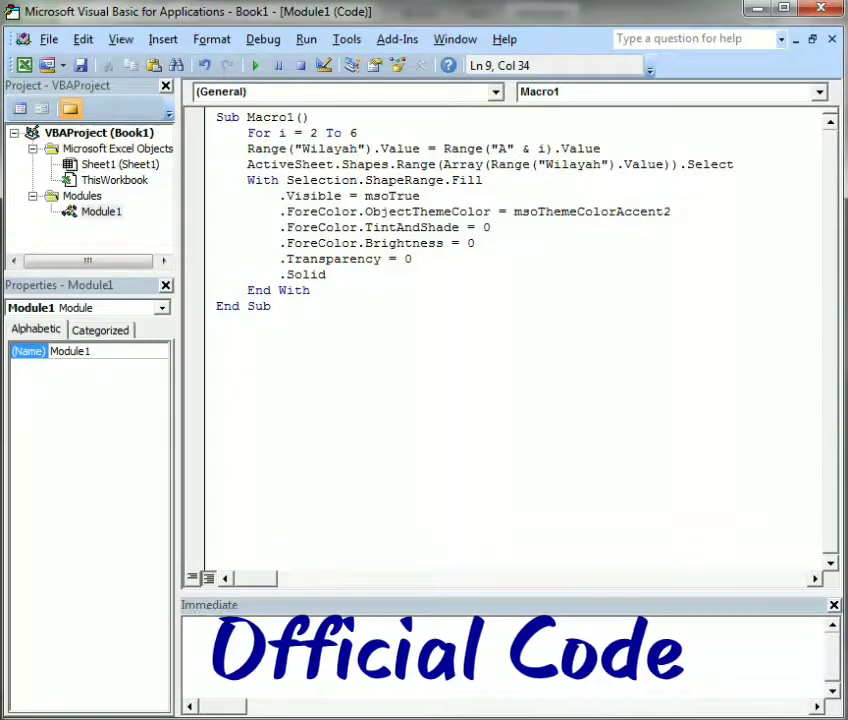
{"action": "left_click_drag", "start_coordinate": [671, 211], "coordinate": [357, 211]}
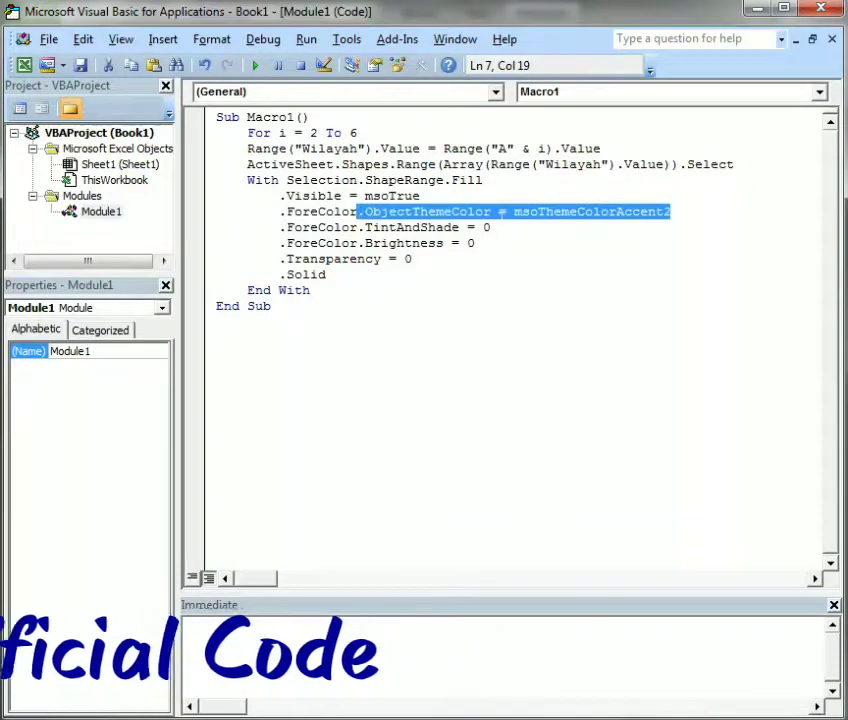
{"action": "type", "text": ".ForeColor.RGB = range"}
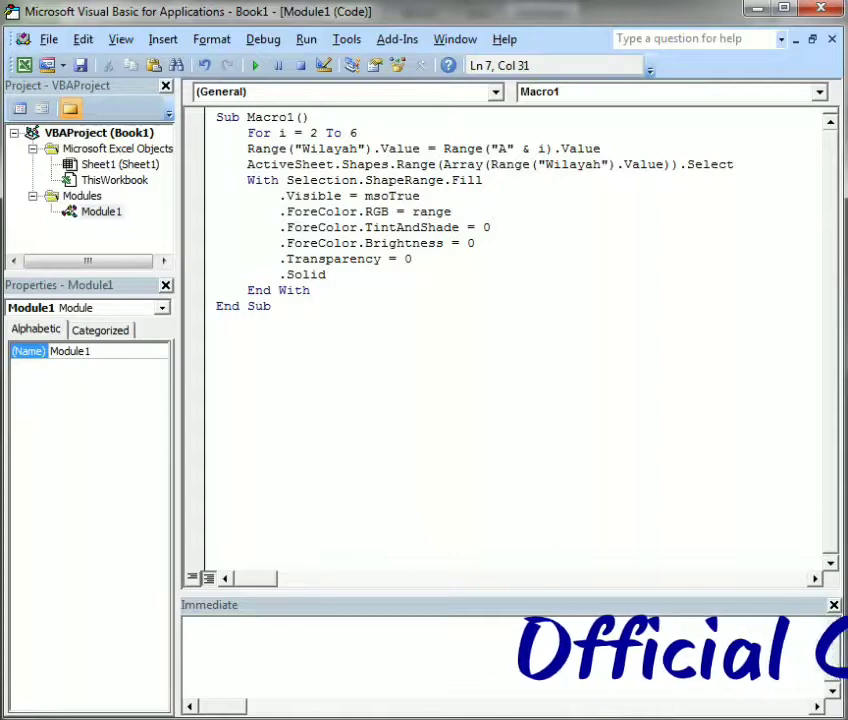
{"action": "type", "text": "("}
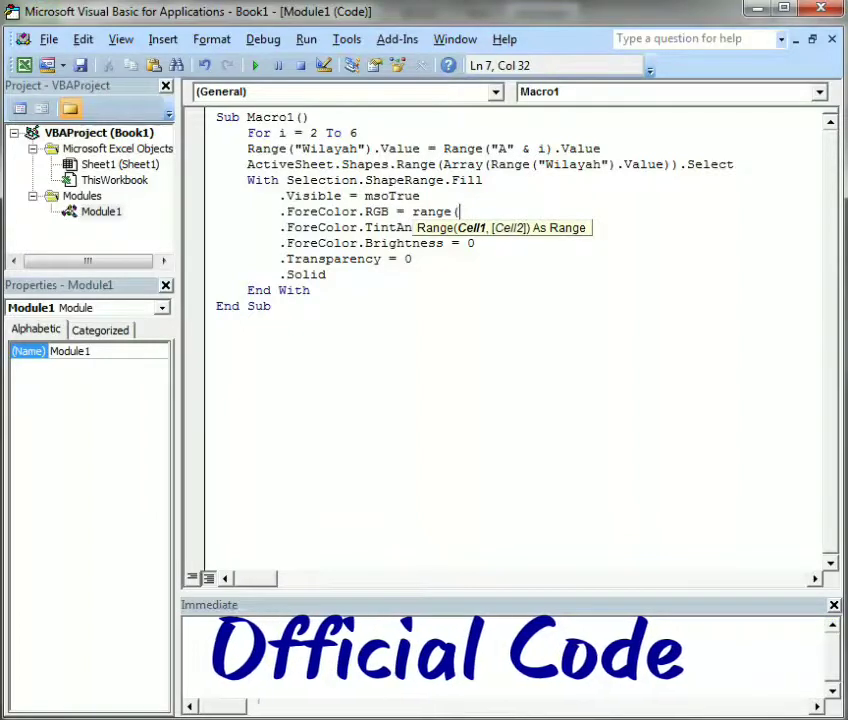
{"action": "left_click", "coordinate": [492, 172]}
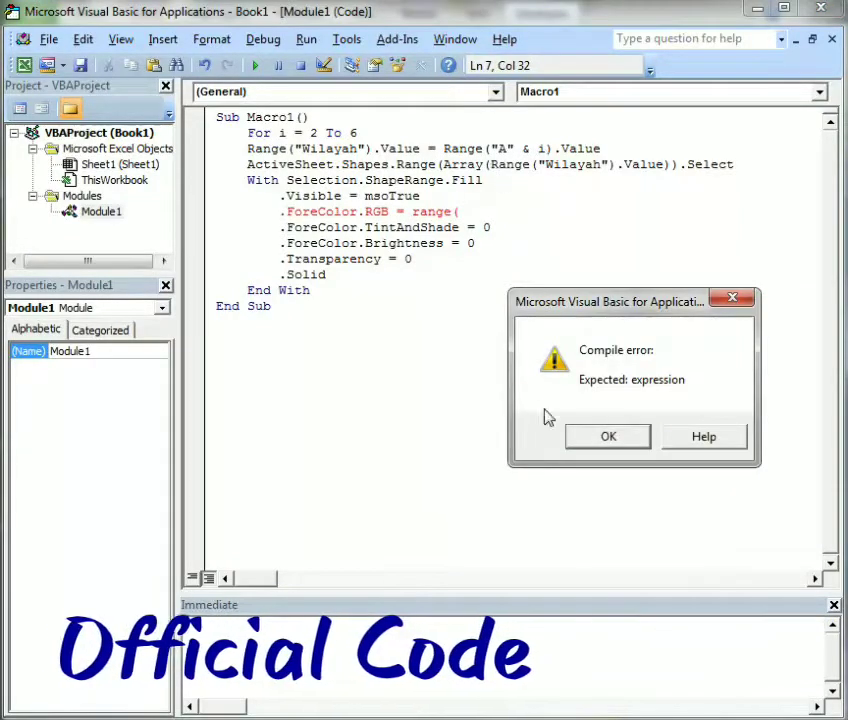
{"action": "left_click", "coordinate": [605, 436]}
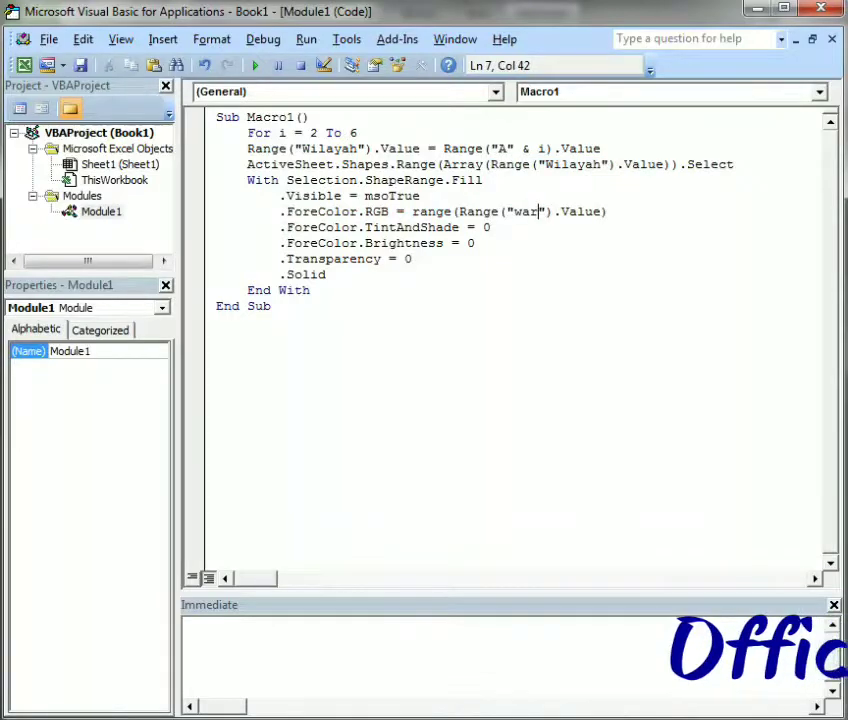
- Capitalise Warna and finish the fill line with .Interior.Color
{"action": "key", "text": "BackSpace"}
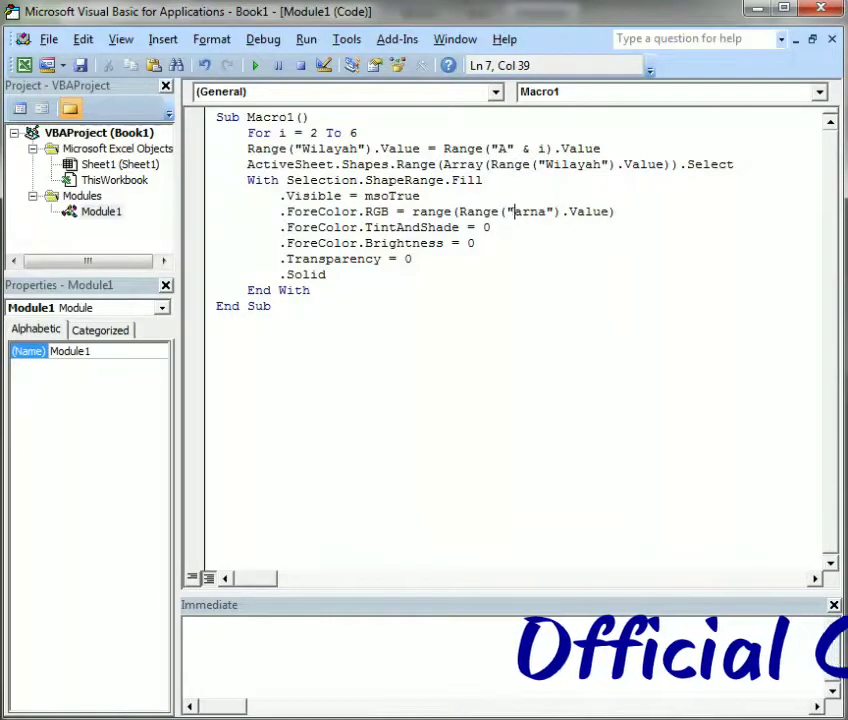
{"action": "type", "text": "W"}
{"action": "key", "text": "End"}
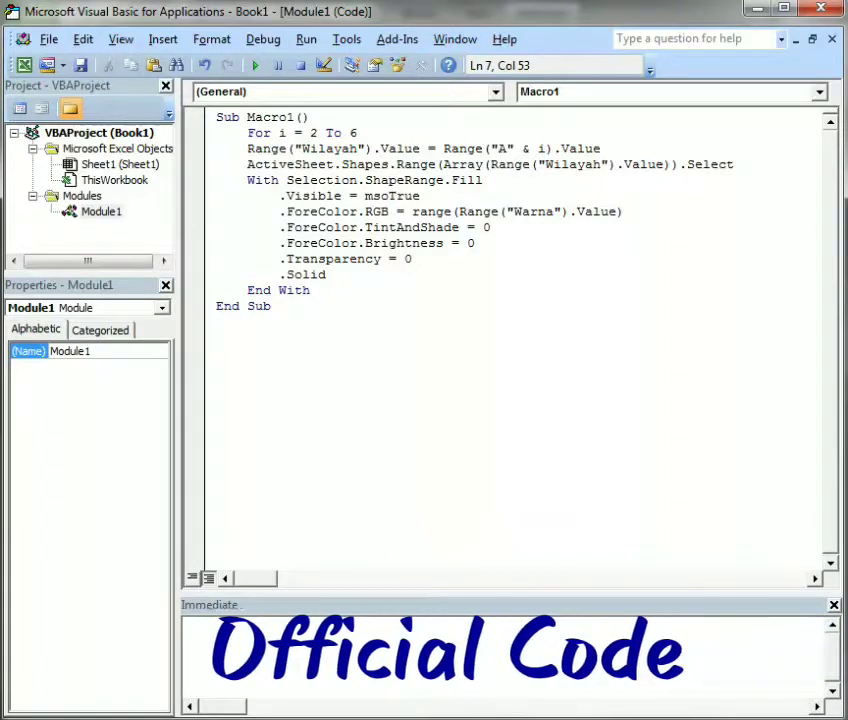
{"action": "type", "text": ".i"}
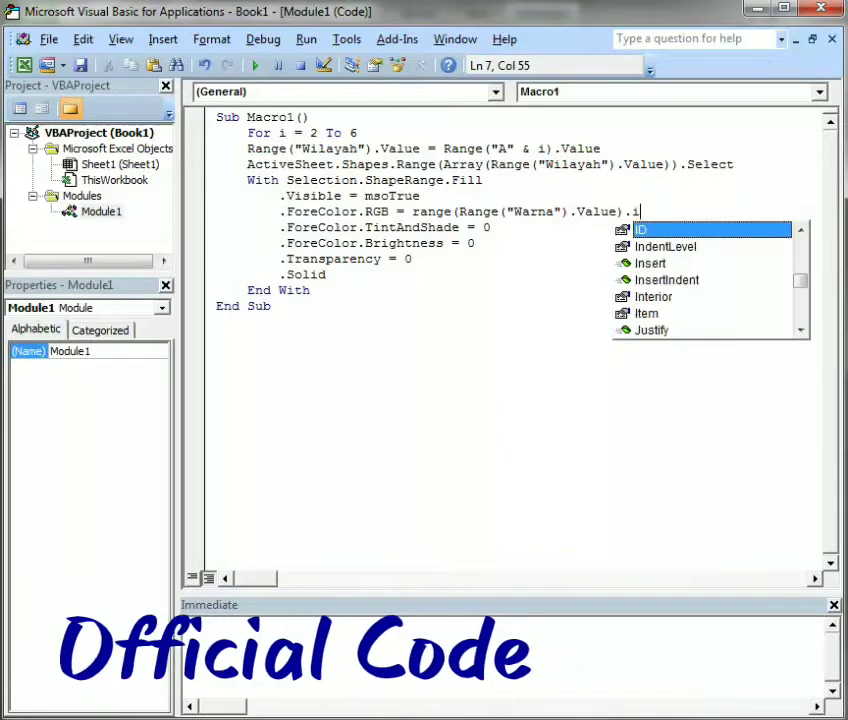
{"action": "type", "text": "nter"}
{"action": "double_click", "coordinate": [657, 232]}
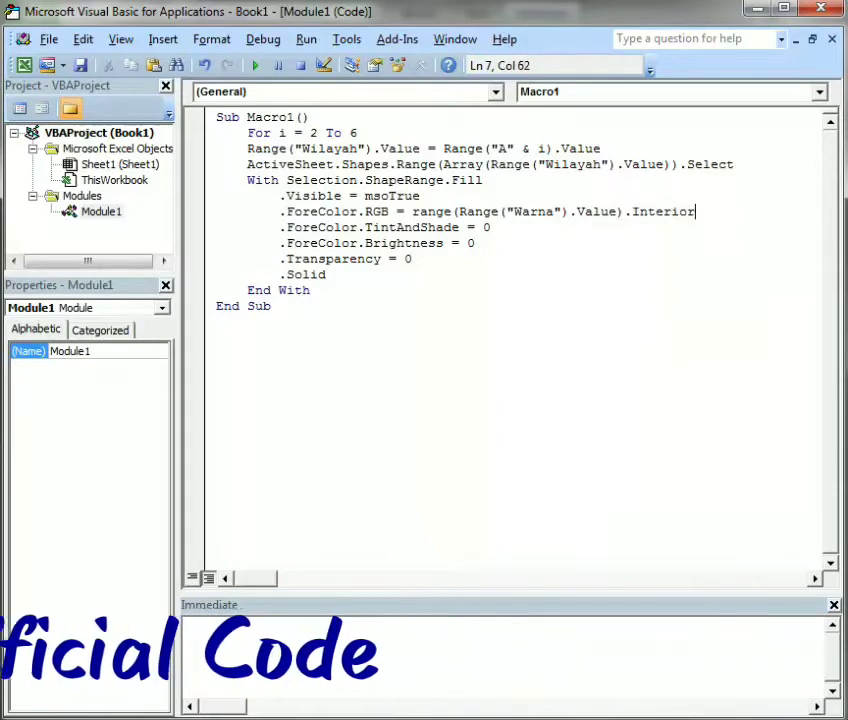
{"action": "type", "text": ".color"}
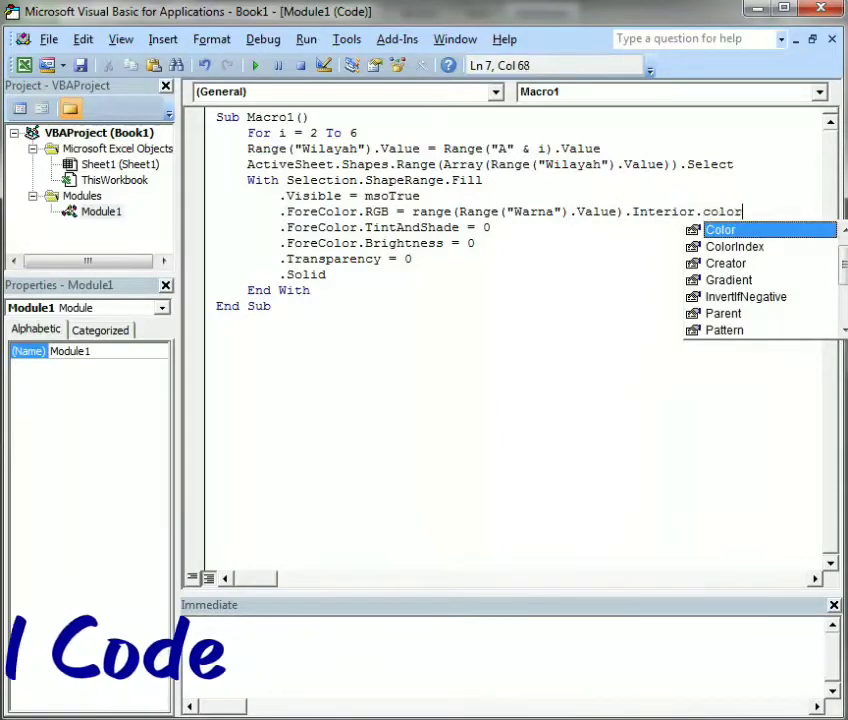
{"action": "left_click", "coordinate": [476, 243]}
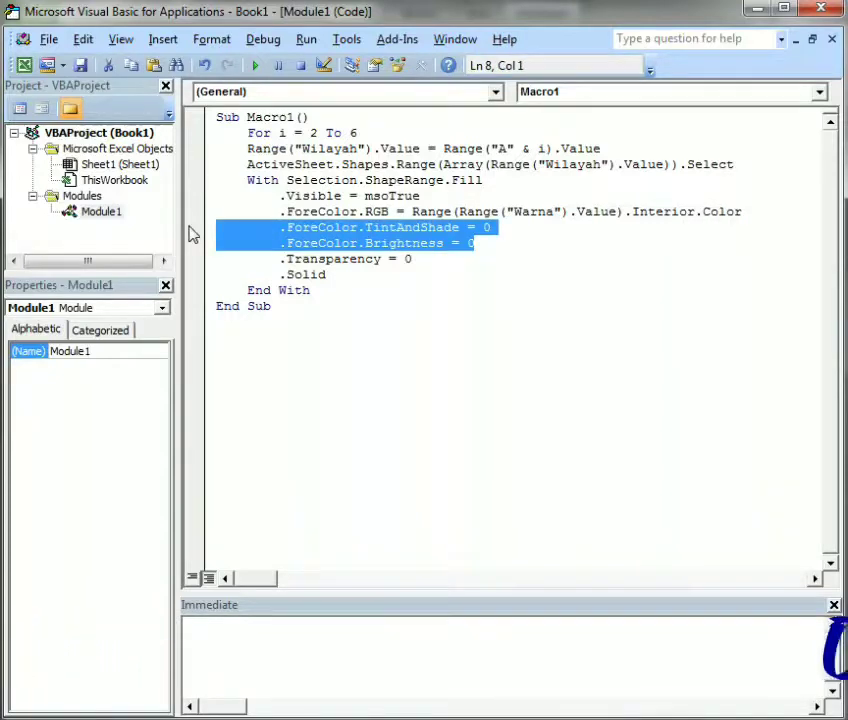
- Delete the TintAndShade, Brightness and Visible lines, then add 'Next i' after End With to close the loop
{"action": "key", "text": "Delete"}
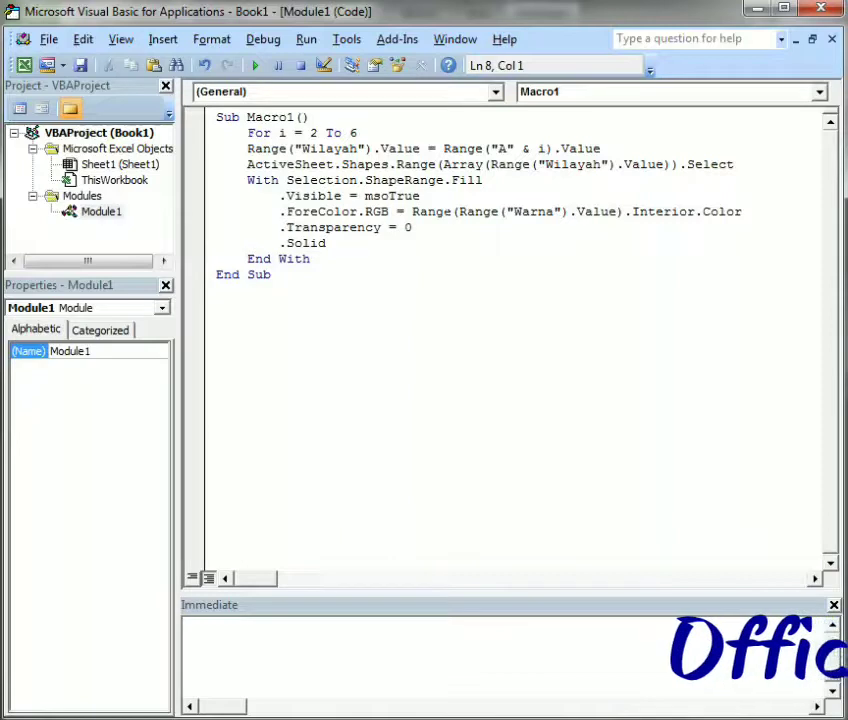
{"action": "key", "text": "Delete"}
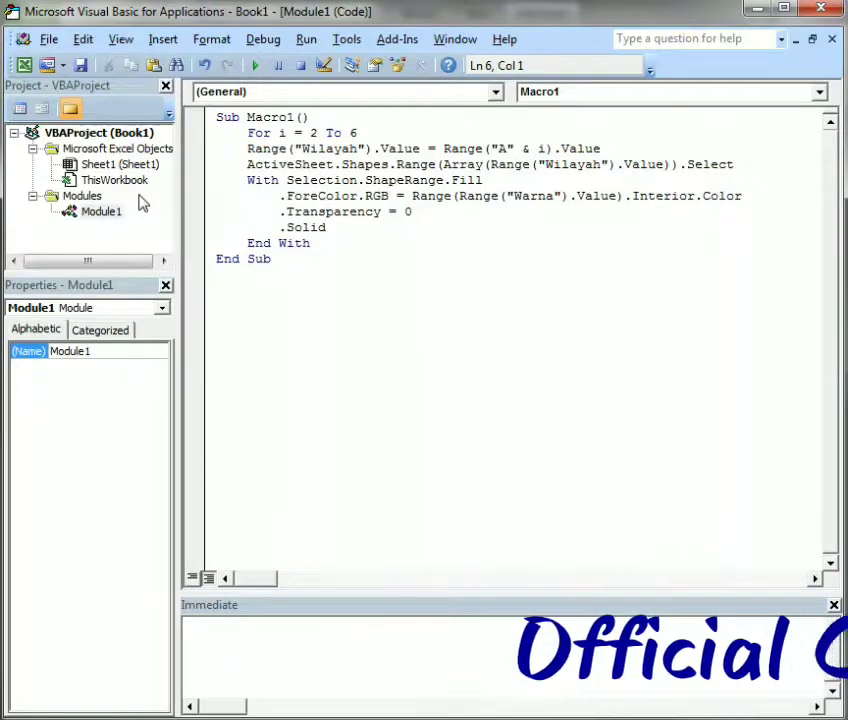
{"action": "left_click", "coordinate": [311, 243]}
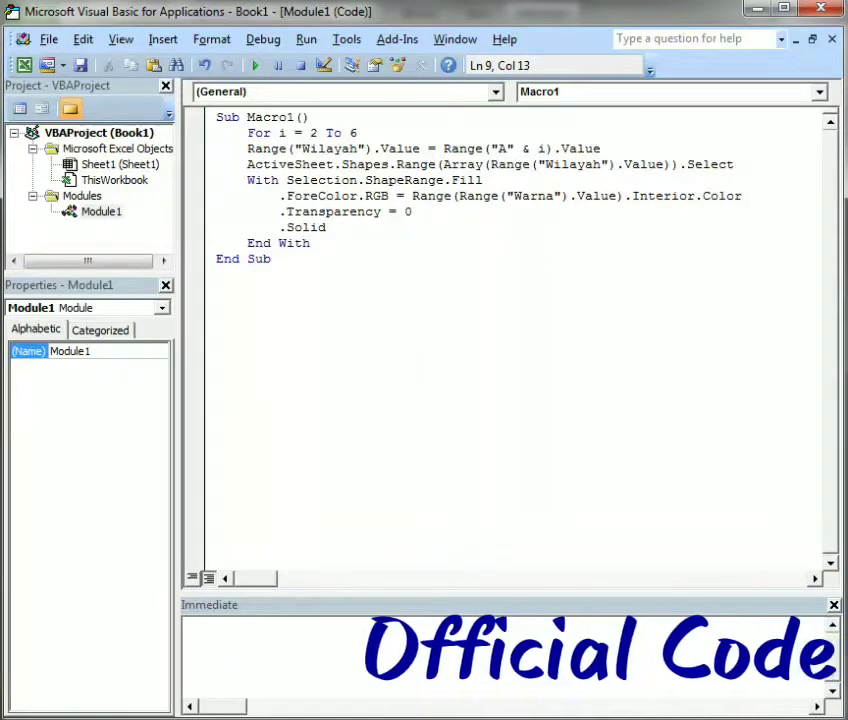
{"action": "key", "text": "Return"}
{"action": "type", "text": "next "}
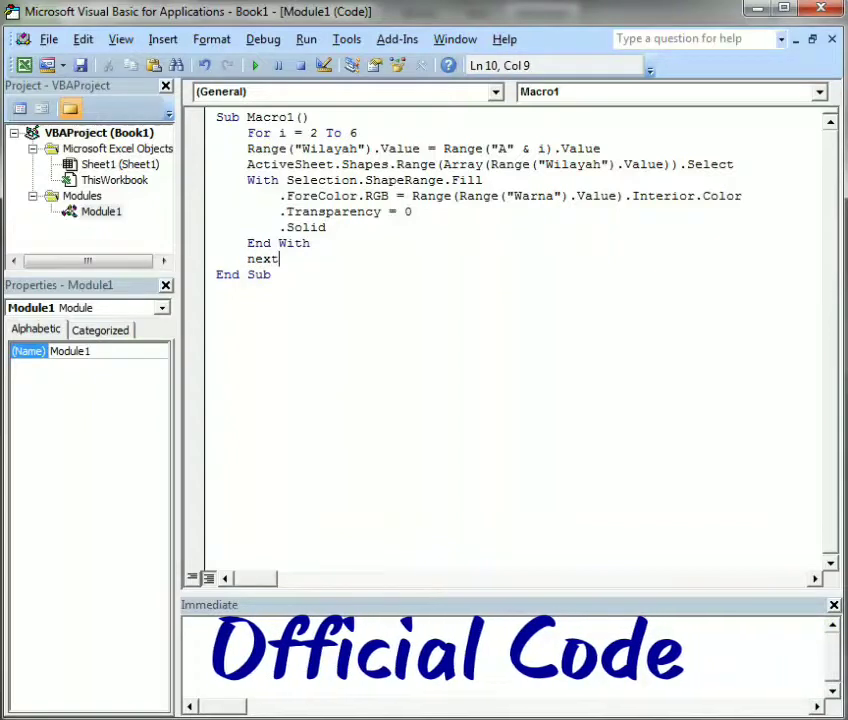
{"action": "type", "text": "i"}
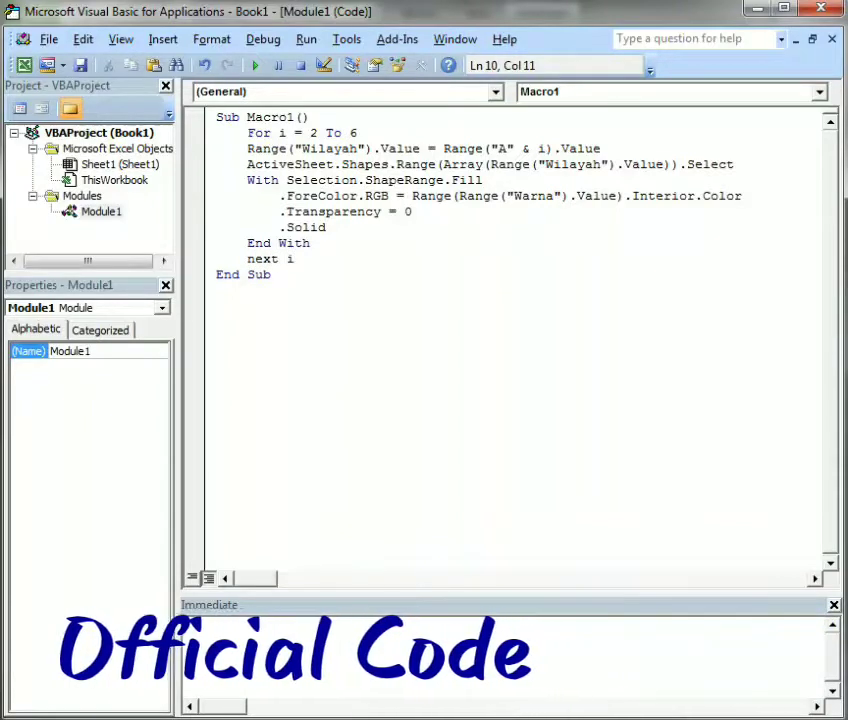
{"action": "left_click", "coordinate": [400, 196]}
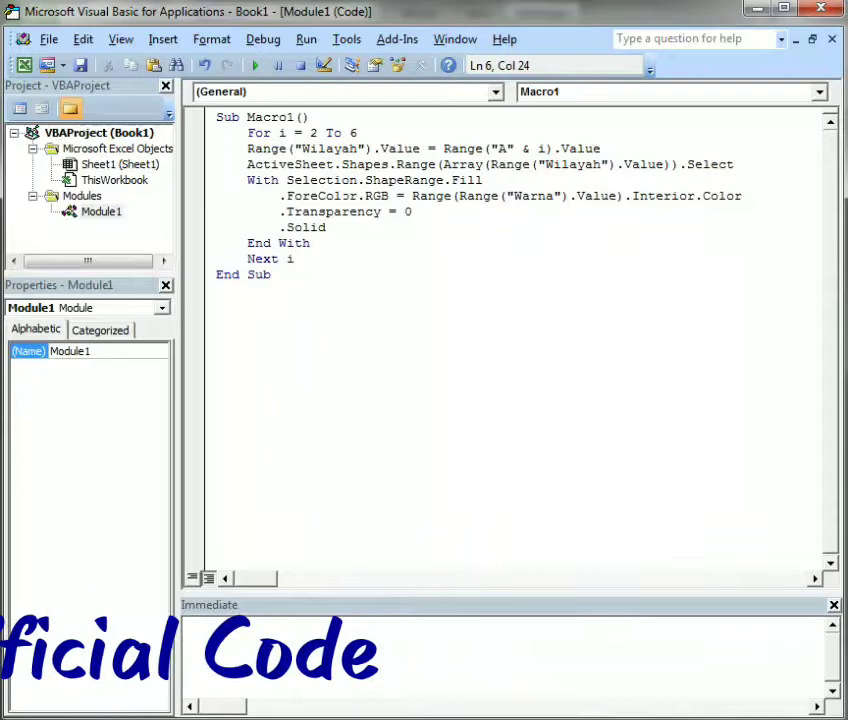
{"action": "key", "text": "alt+F11"}
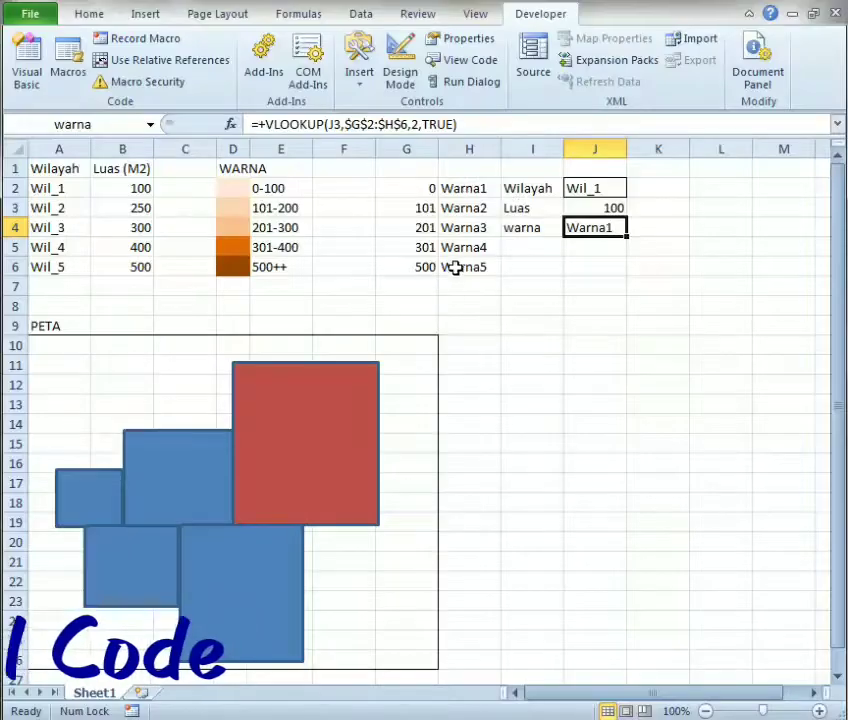
{"action": "key", "text": "alt+F11"}
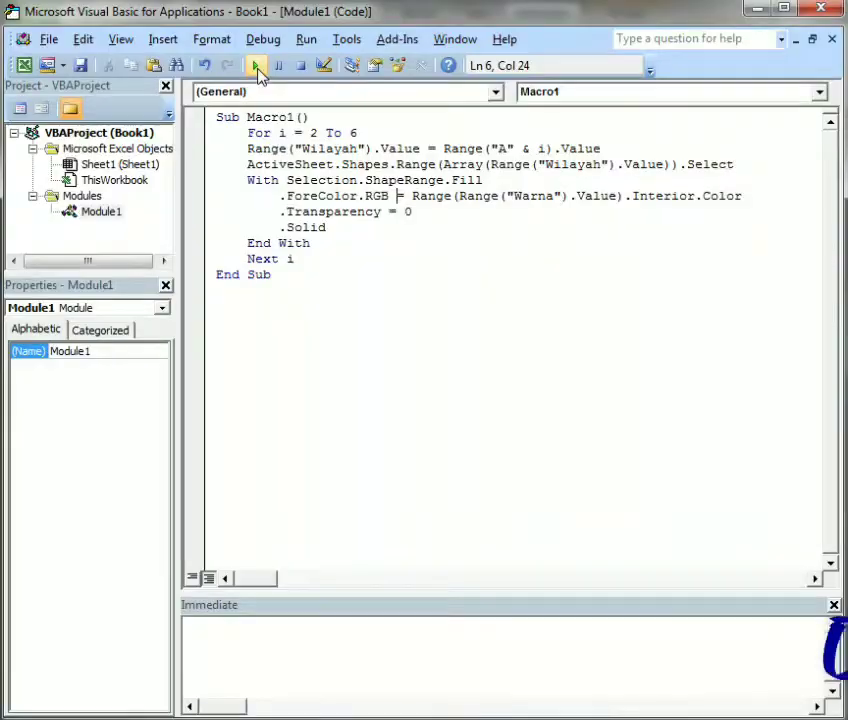
- Run Macro1 so all five map rectangles take the orange shade matching their area
{"action": "left_click", "coordinate": [257, 68]}
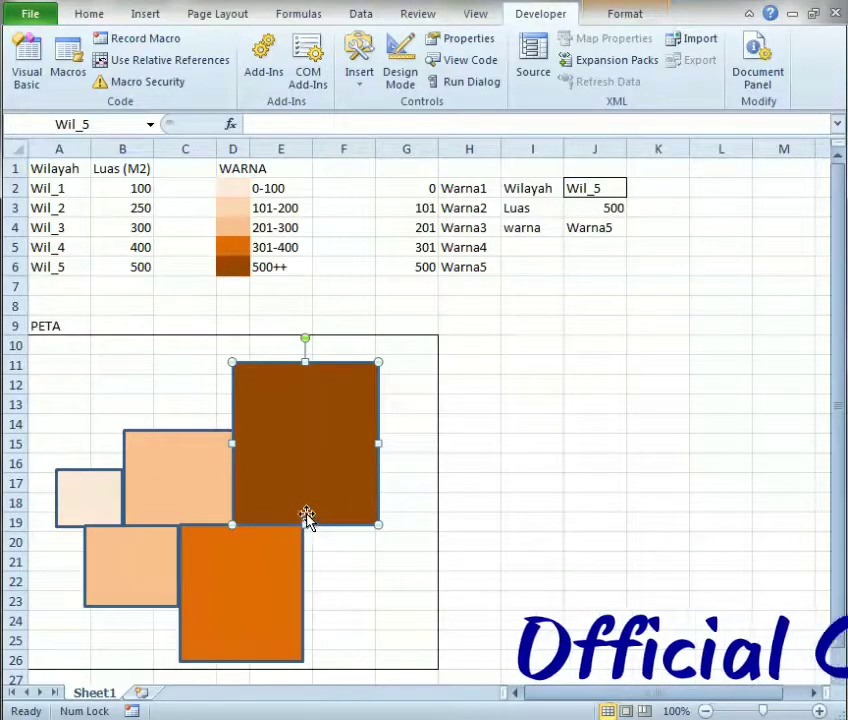
{"action": "left_click", "coordinate": [518, 420]}
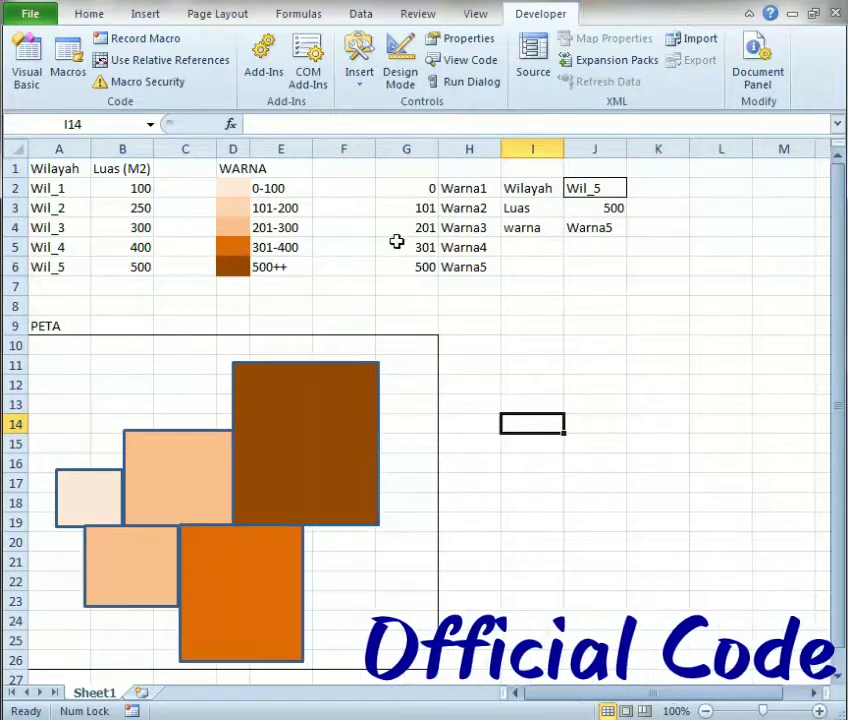
{"action": "left_click", "coordinate": [84, 15]}
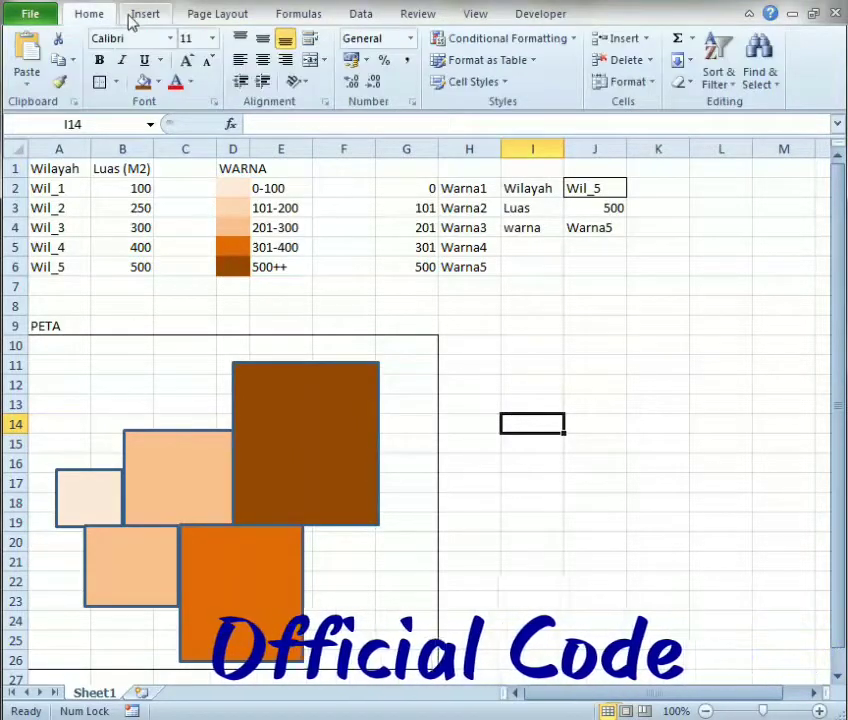
- Draw a rounded rectangle right of the map and label it 'Warnai' with centred text
{"action": "left_click", "coordinate": [138, 17]}
{"action": "left_click", "coordinate": [232, 38]}
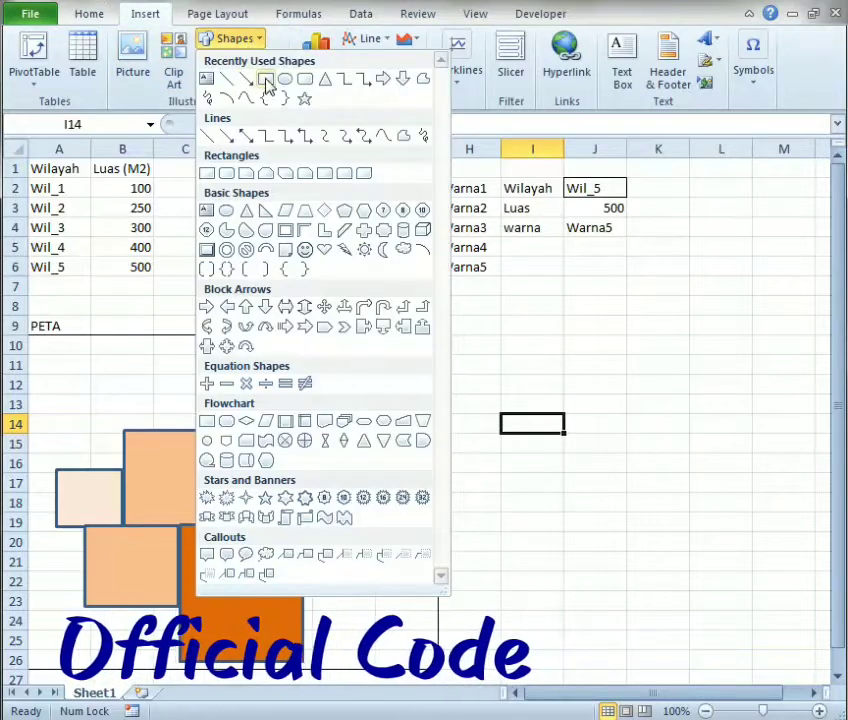
{"action": "left_click", "coordinate": [267, 80]}
{"action": "left_click_drag", "start_coordinate": [549, 312], "coordinate": [662, 363]}
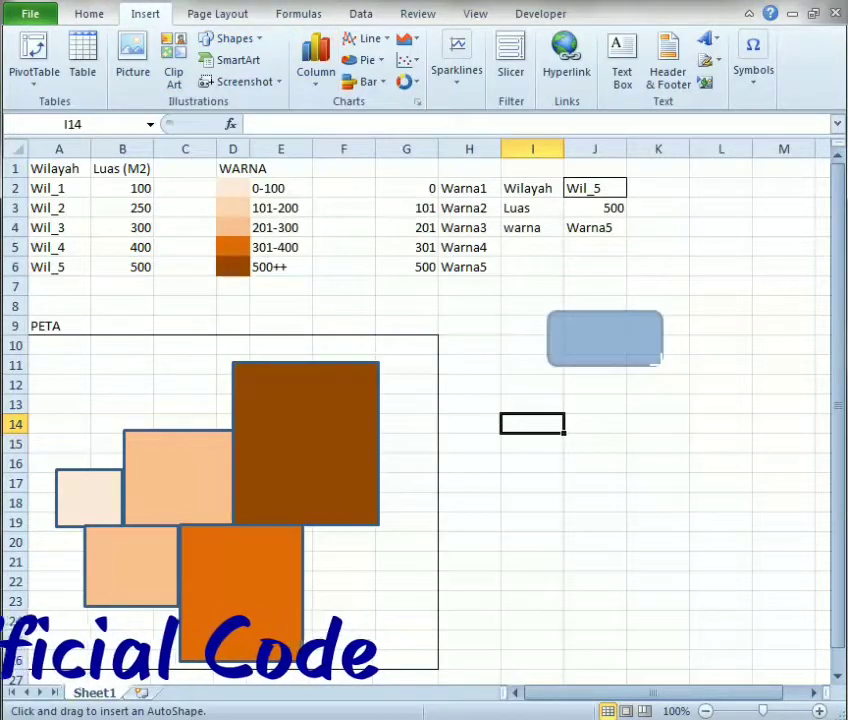
{"action": "right_click", "coordinate": [628, 341]}
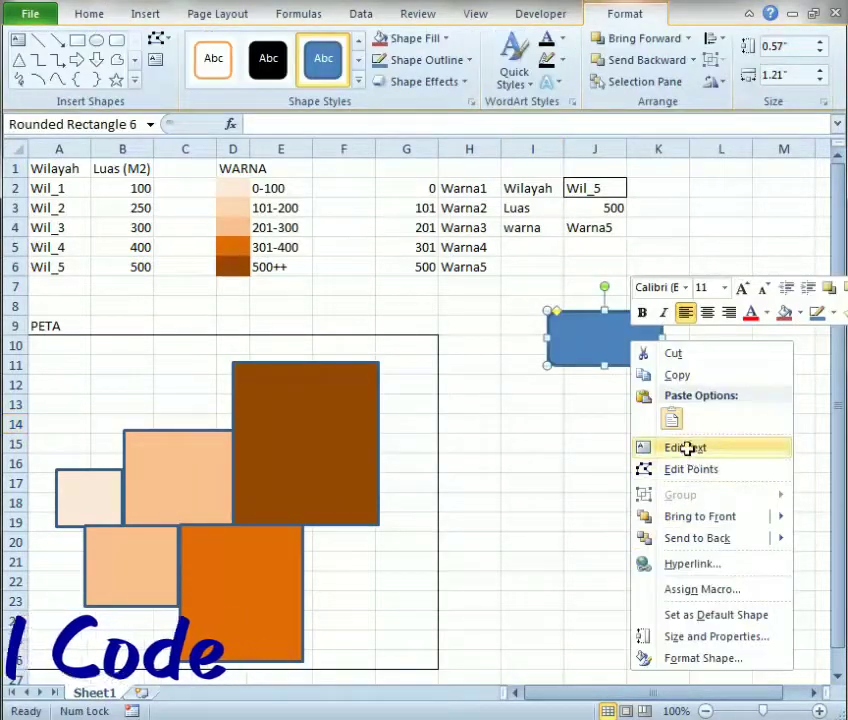
{"action": "left_click", "coordinate": [686, 447]}
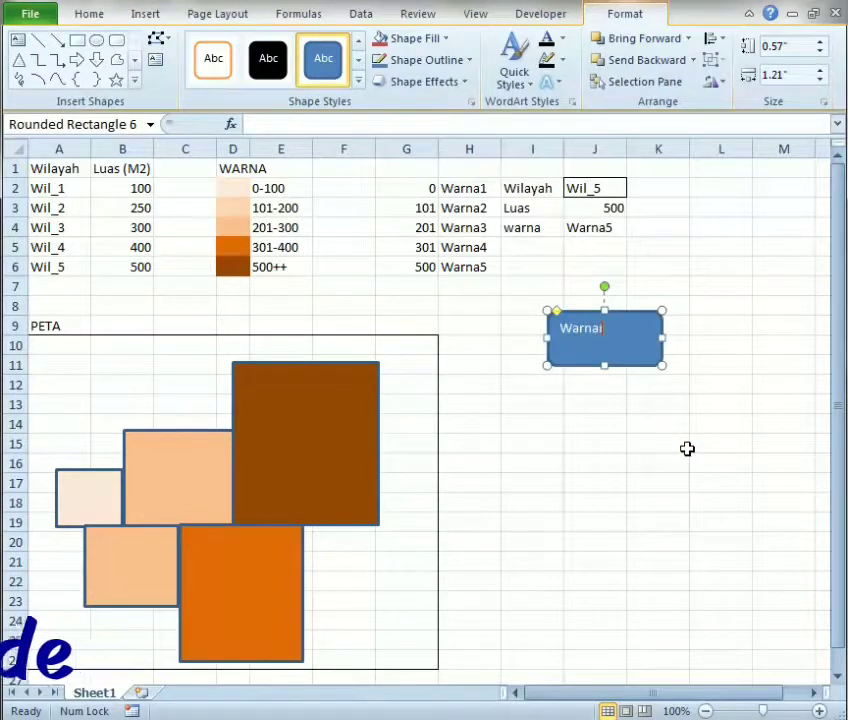
{"action": "type", "text": "Warnai"}
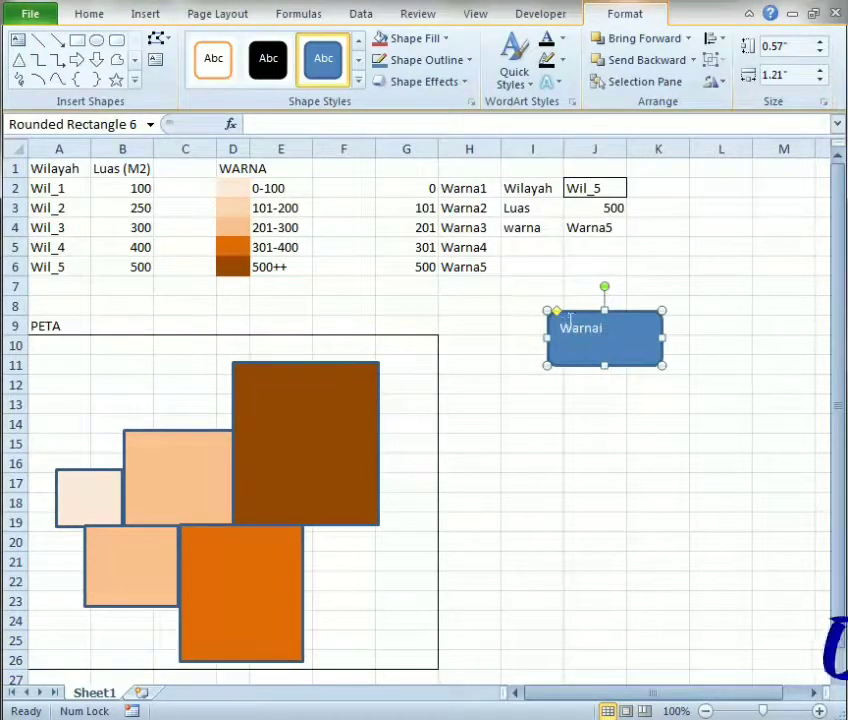
{"action": "left_click", "coordinate": [108, 20]}
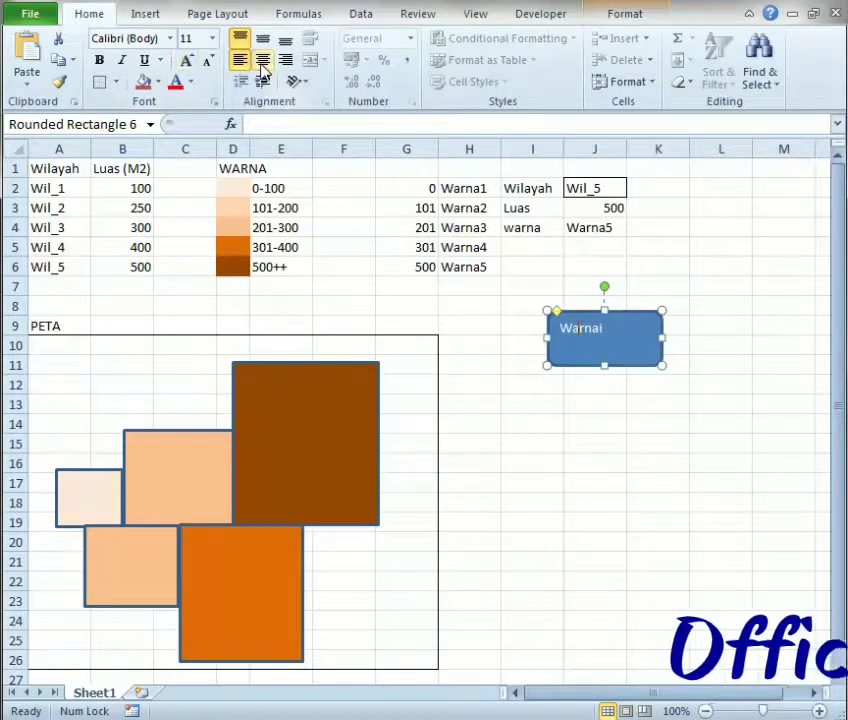
{"action": "left_click", "coordinate": [630, 405]}
- Assign Macro1 to the Warnai shape so it works as a button
{"action": "left_click", "coordinate": [625, 364]}
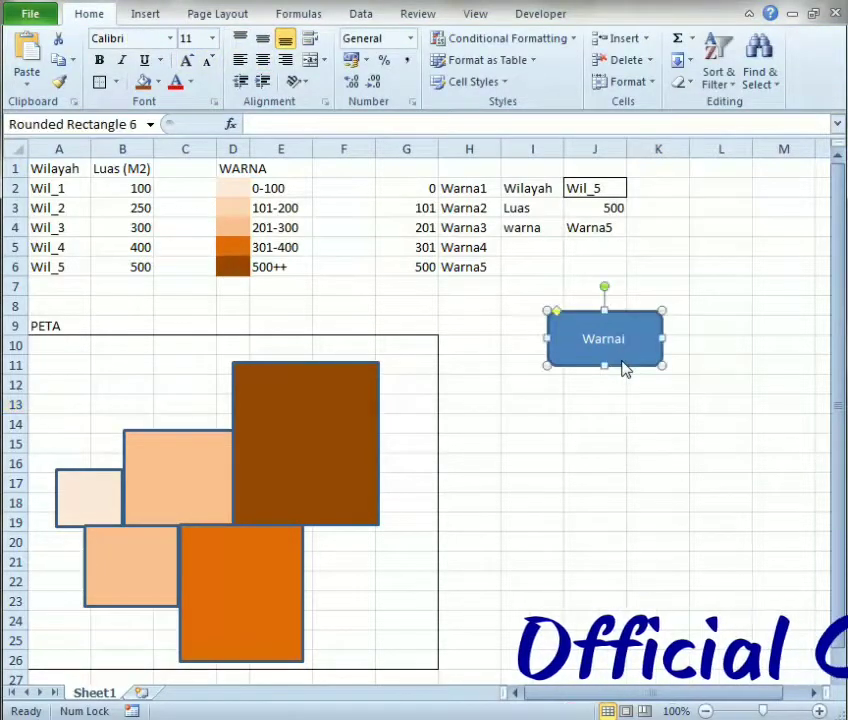
{"action": "right_click", "coordinate": [625, 362]}
{"action": "left_click", "coordinate": [686, 610]}
{"action": "left_click", "coordinate": [555, 455]}
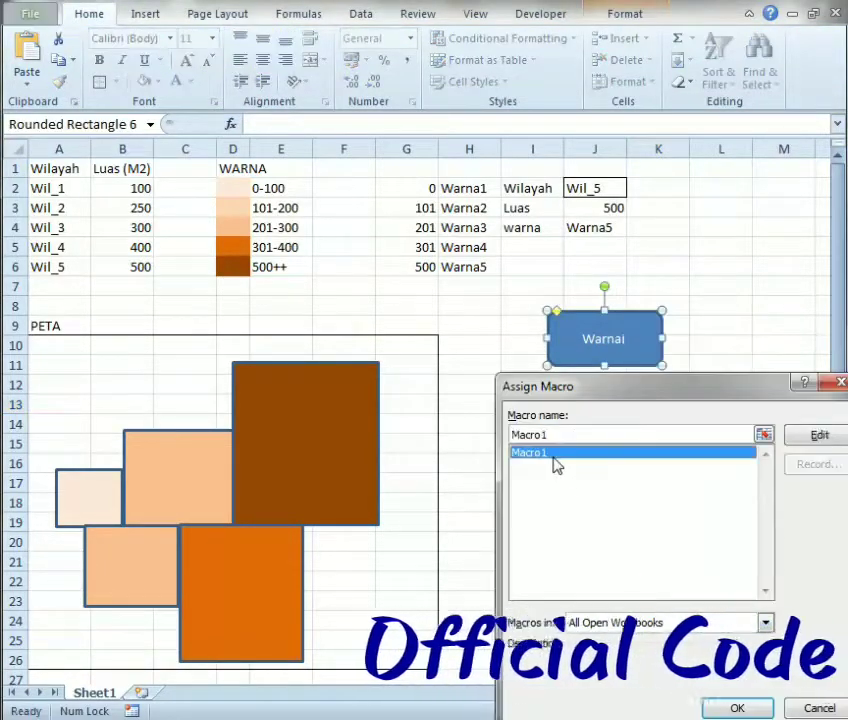
{"action": "left_click", "coordinate": [734, 704]}
{"action": "left_click", "coordinate": [600, 542]}
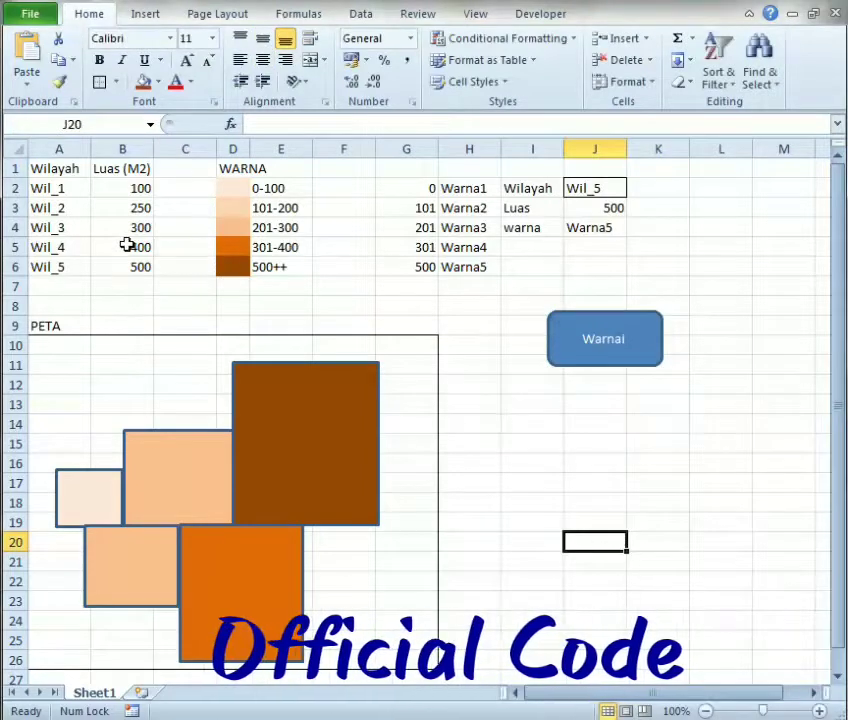
{"action": "left_click", "coordinate": [112, 266]}
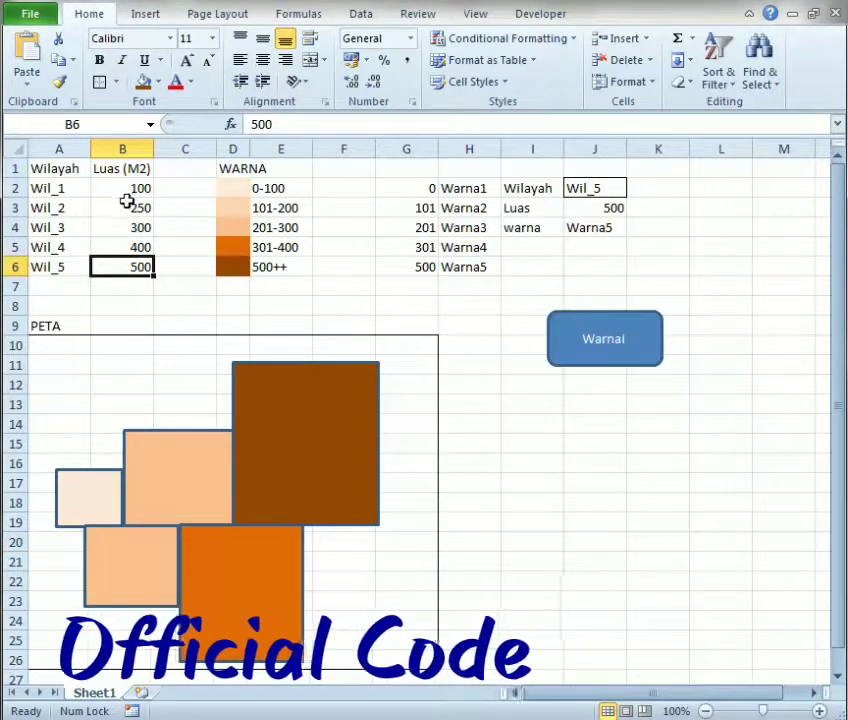
- Enter 500 as Wil_1's area in cell B2
{"action": "left_click", "coordinate": [122, 188]}
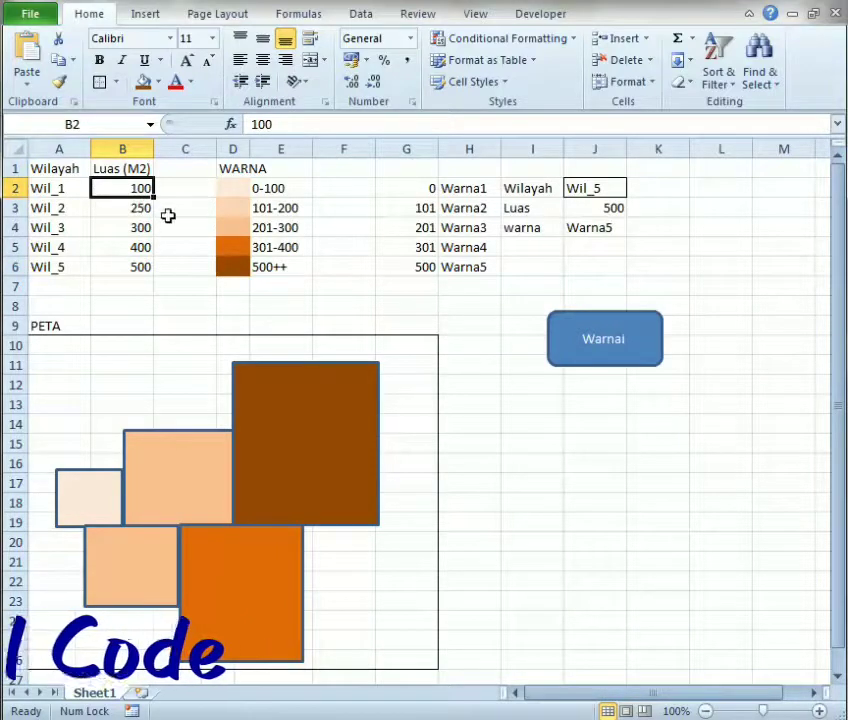
{"action": "type", "text": "5"}
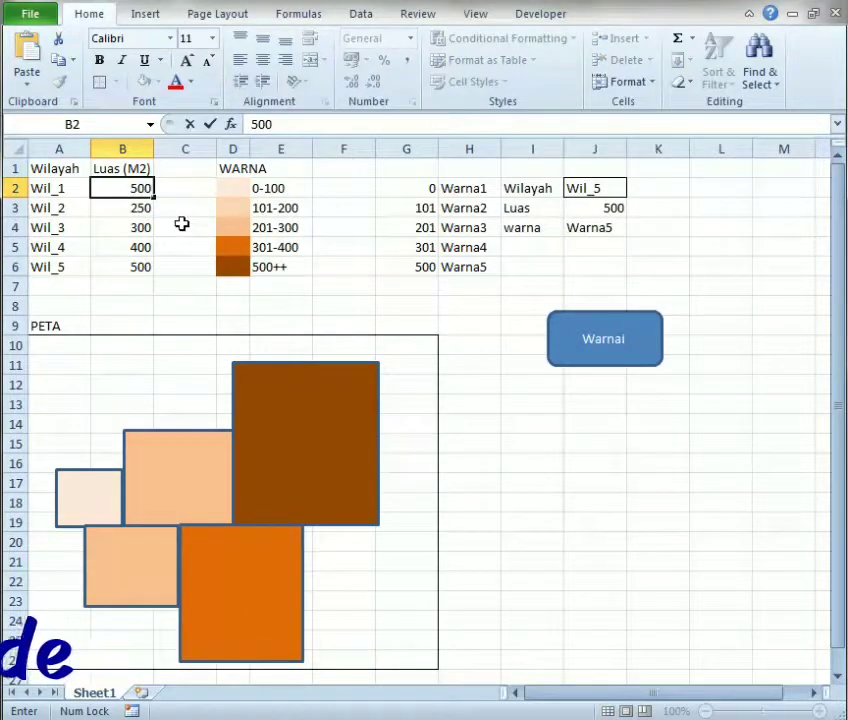
{"action": "left_click", "coordinate": [182, 224]}
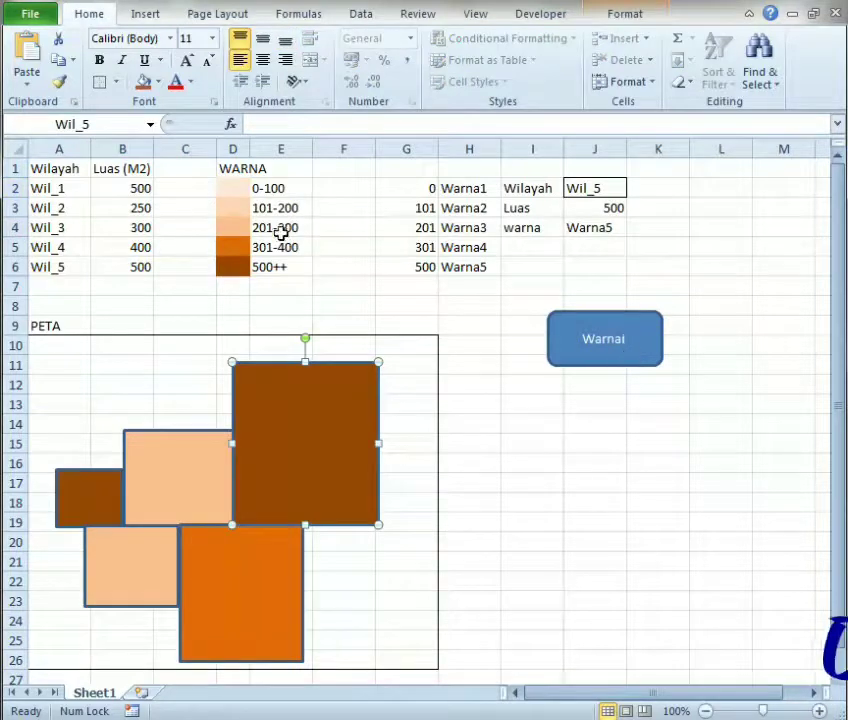
- Change B2 to 0 and run Warnai so Wil_1's map shape turns the palest shade
{"action": "left_click", "coordinate": [120, 184]}
{"action": "type", "text": "0"}
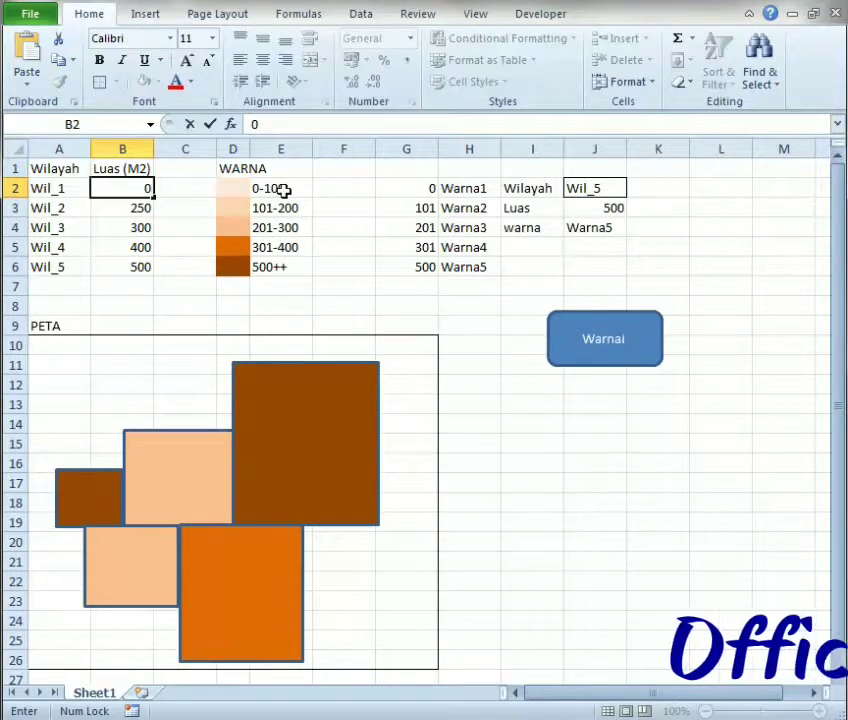
{"action": "key", "text": "Return"}
{"action": "left_click", "coordinate": [632, 349]}
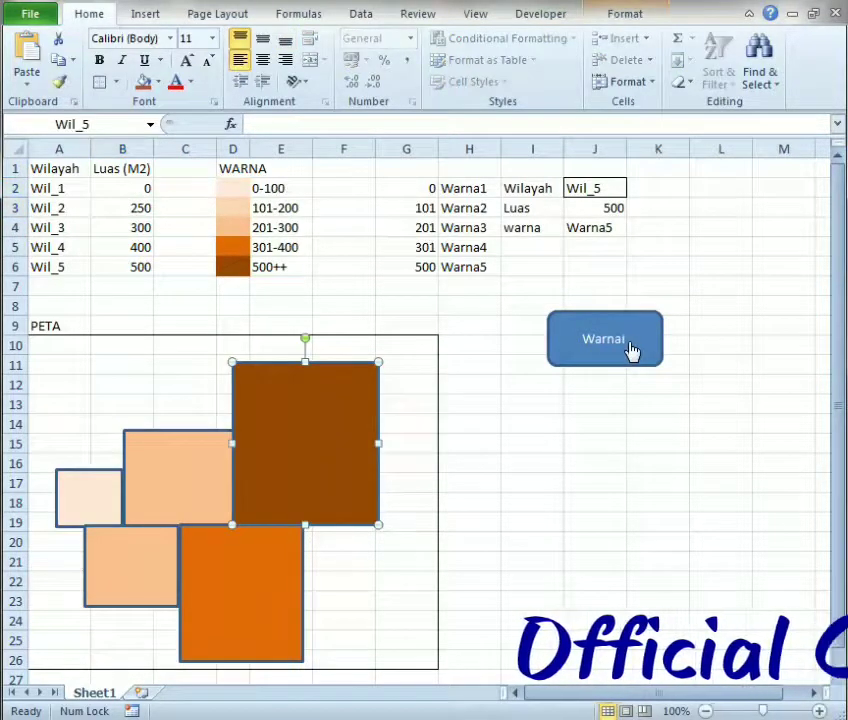
{"action": "left_click", "coordinate": [515, 332]}
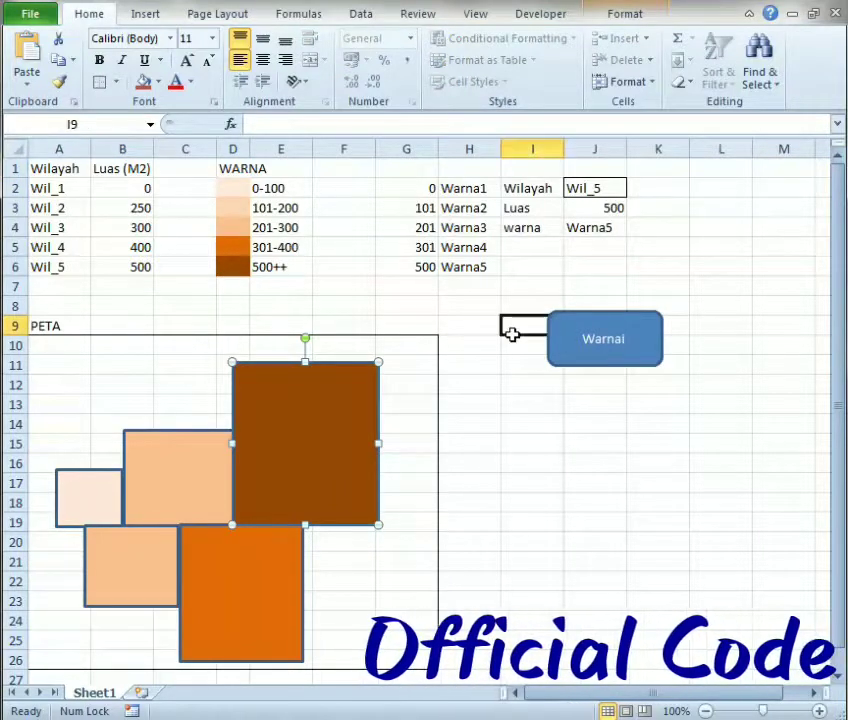
{"action": "right_click", "coordinate": [105, 692]}
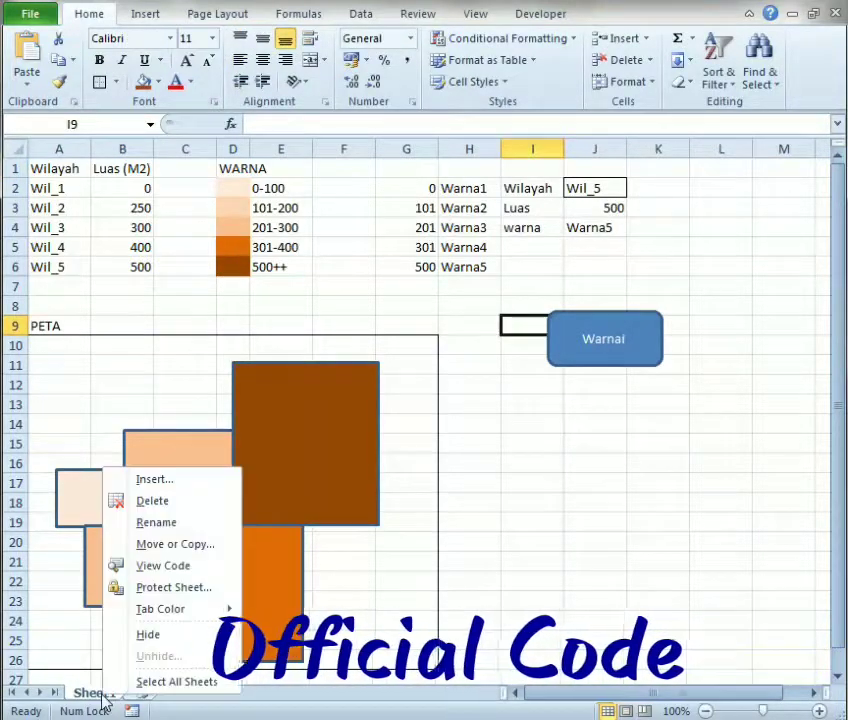
{"action": "left_click", "coordinate": [231, 364]}
{"action": "left_click", "coordinate": [540, 13]}
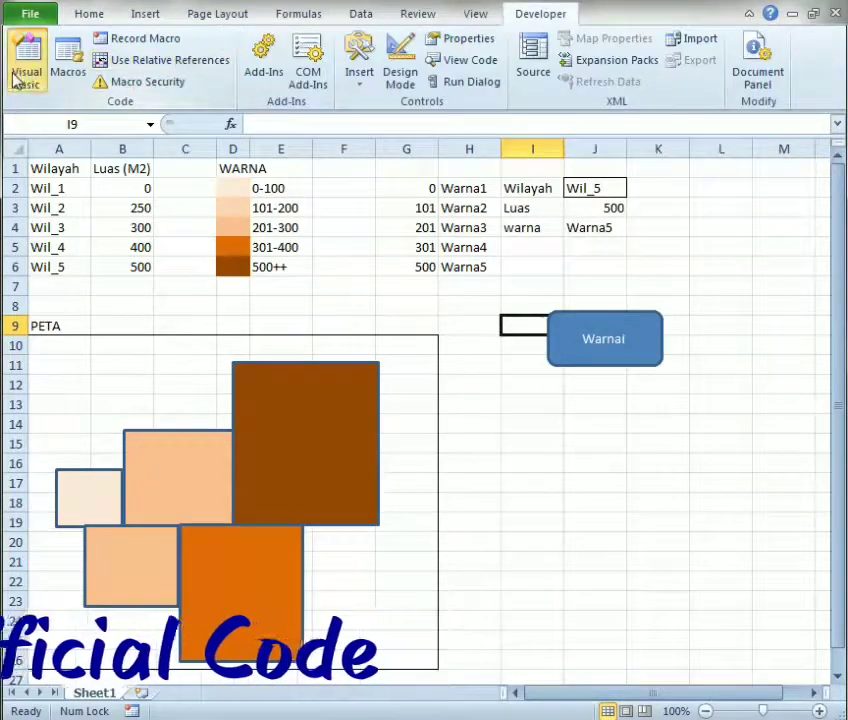
- In Macro1's code, start a new line after Sub Macro1() with Application
{"action": "left_click", "coordinate": [24, 66]}
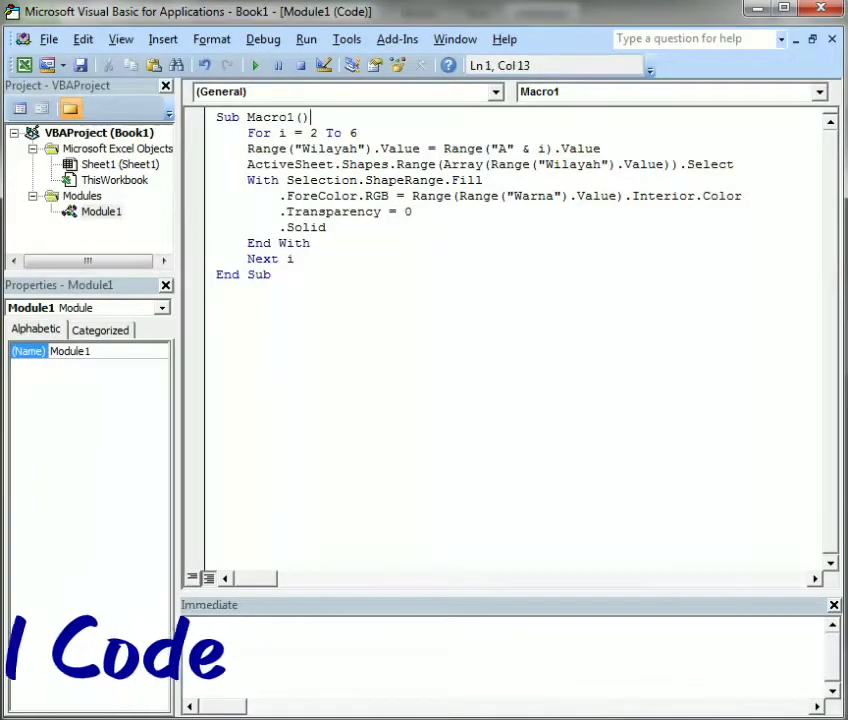
{"action": "key", "text": "Return"}
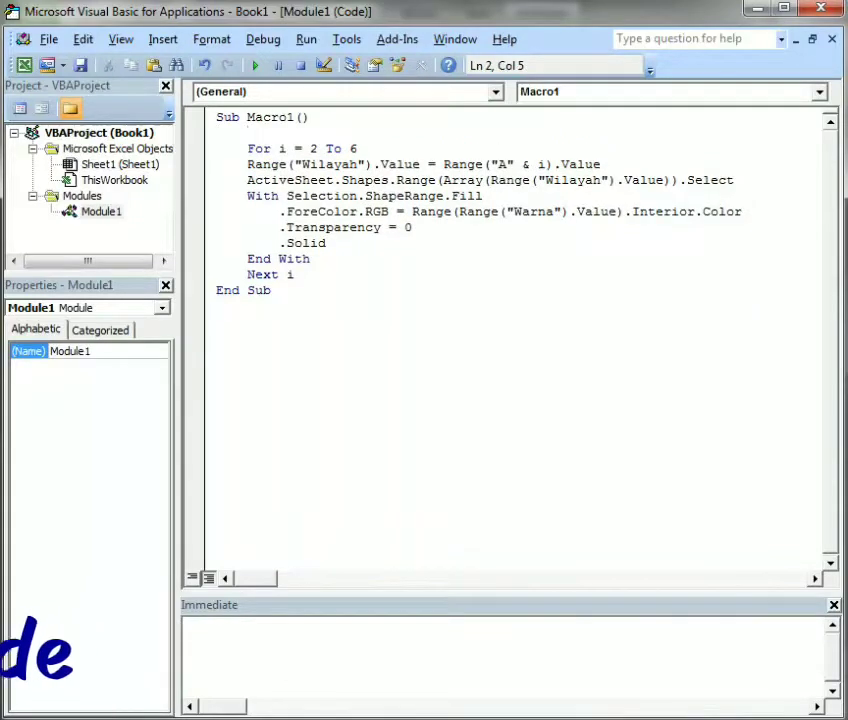
{"action": "type", "text": "a"}
{"action": "key", "text": "ctrl+space"}
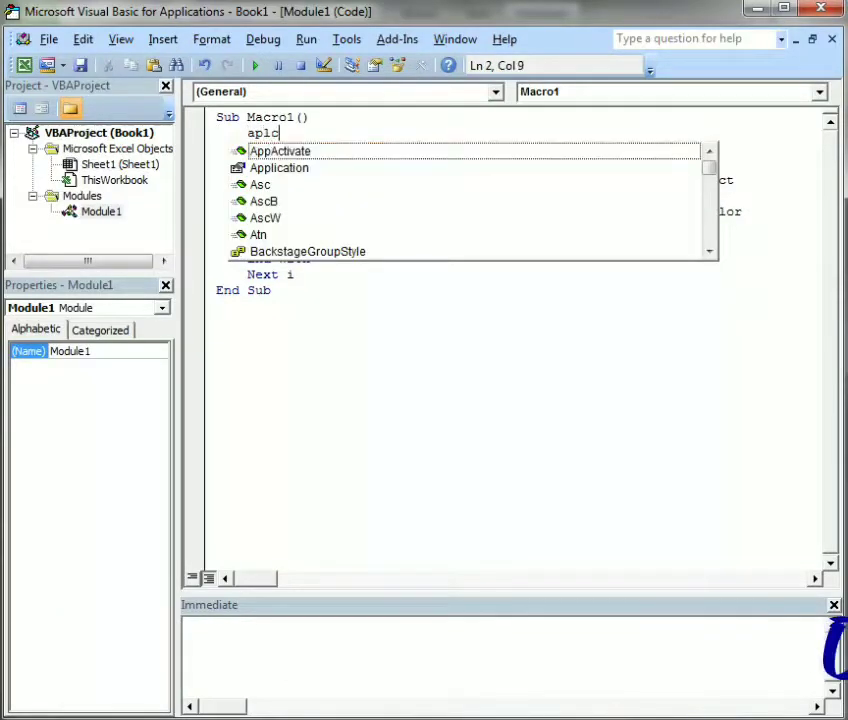
{"action": "key", "text": "Down"}
{"action": "key", "text": "Tab"}
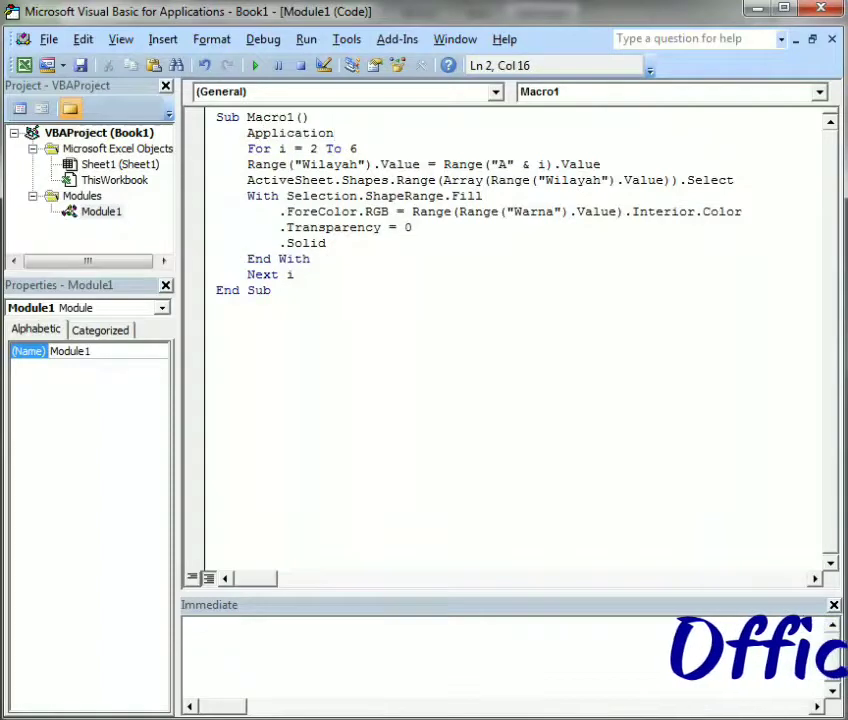
- Complete the line as Application.ScreenUpdating = False, replacing a wrong Selection completion
{"action": "type", "text": ".sc"}
{"action": "double_click", "coordinate": [372, 168]}
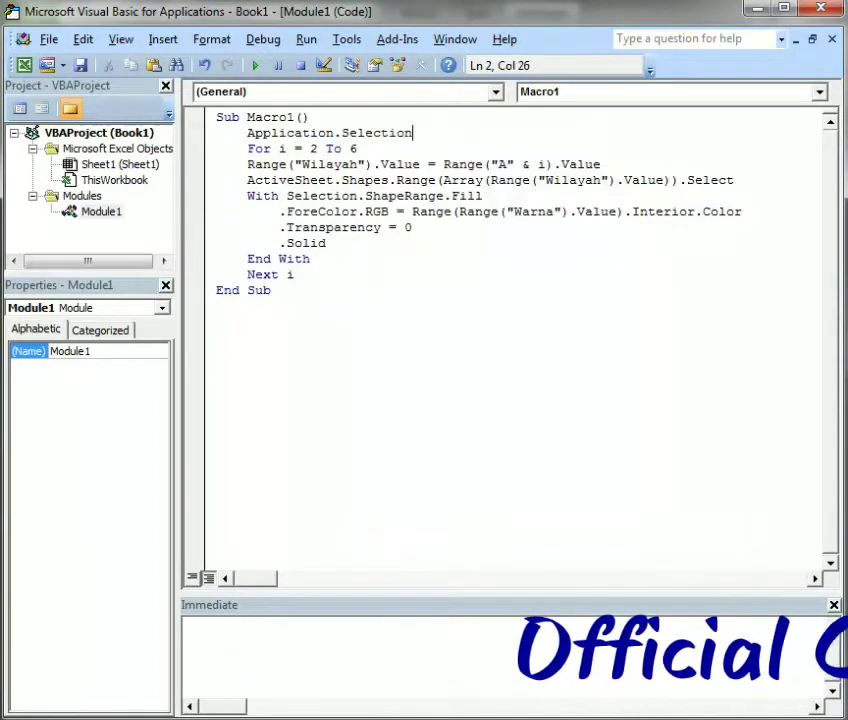
{"action": "left_click_drag", "start_coordinate": [411, 133], "coordinate": [336, 133]}
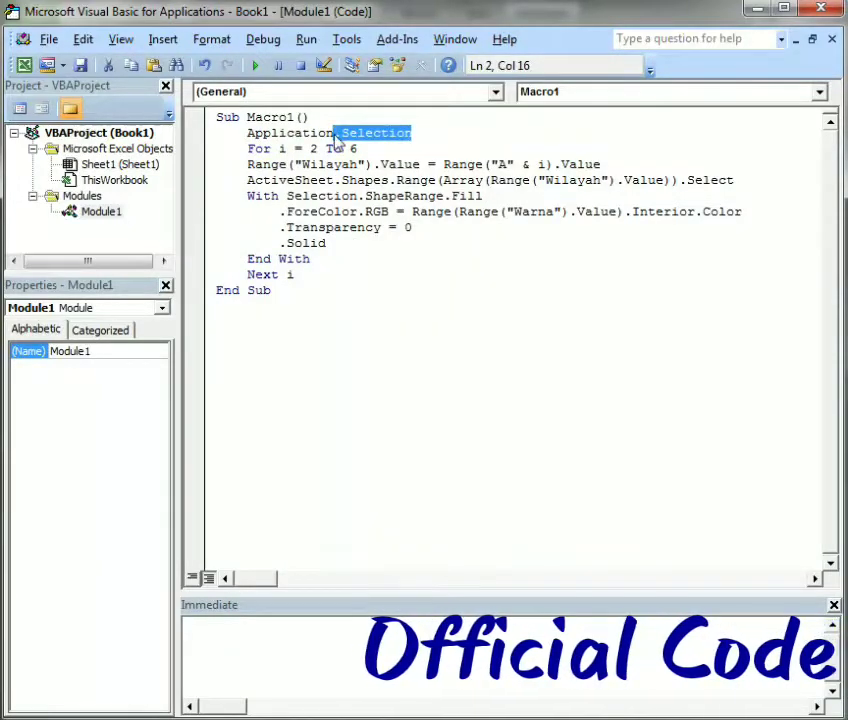
{"action": "type", "text": ".sc"}
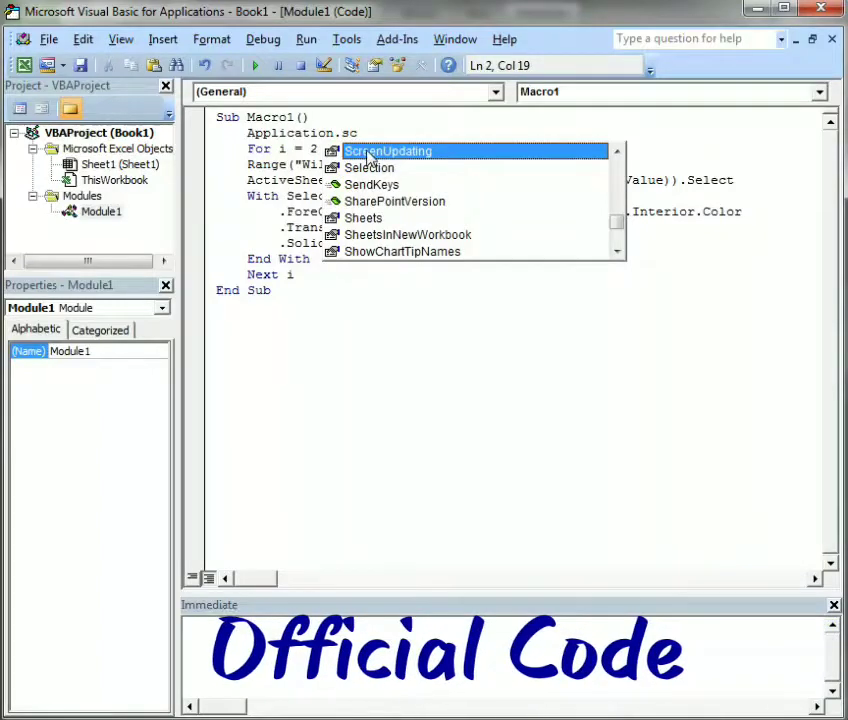
{"action": "key", "text": "Tab"}
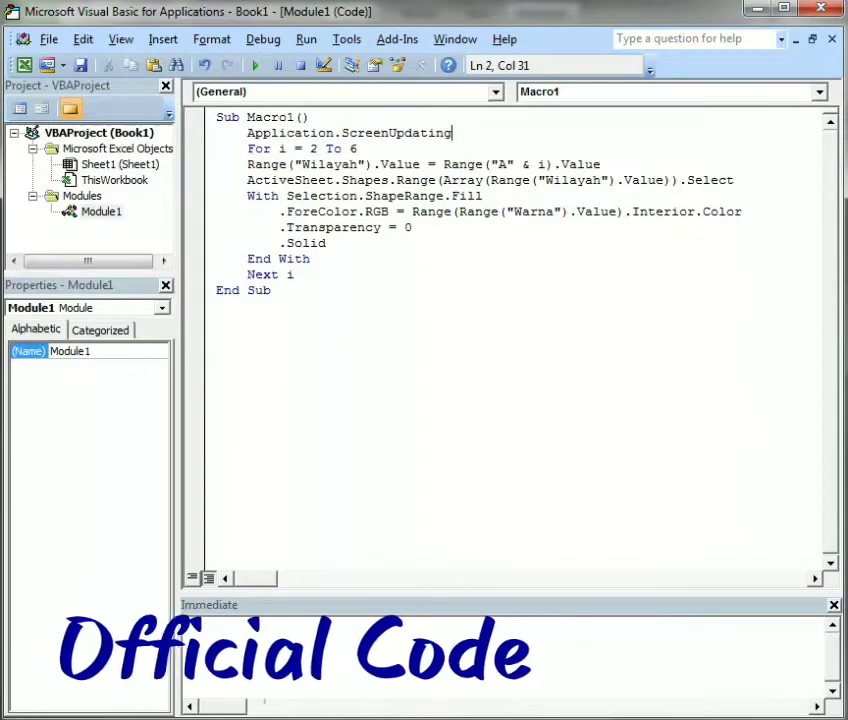
{"action": "type", "text": "=false"}
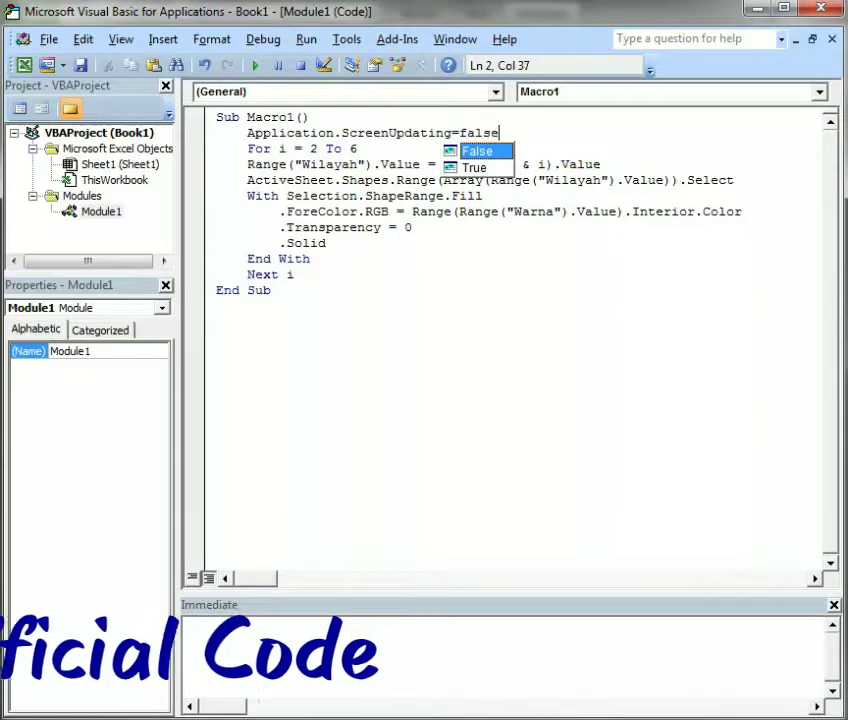
{"action": "key", "text": "Return"}
{"action": "key", "text": "BackSpace"}
{"action": "key", "text": "BackSpace"}
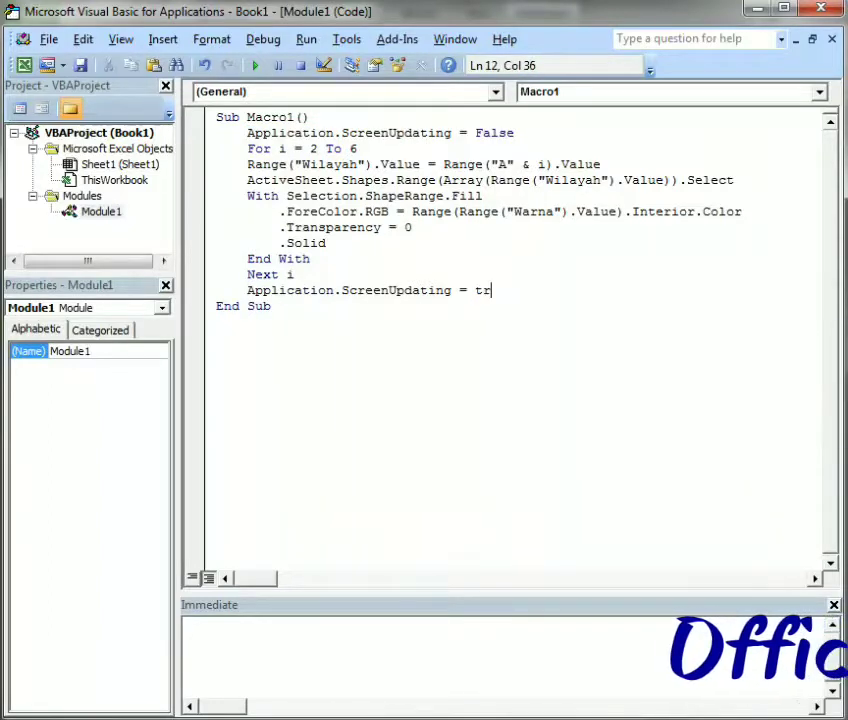
- Back on the worksheet, set Wil_1's area in B2 to 100
{"action": "key", "text": "alt+F11"}
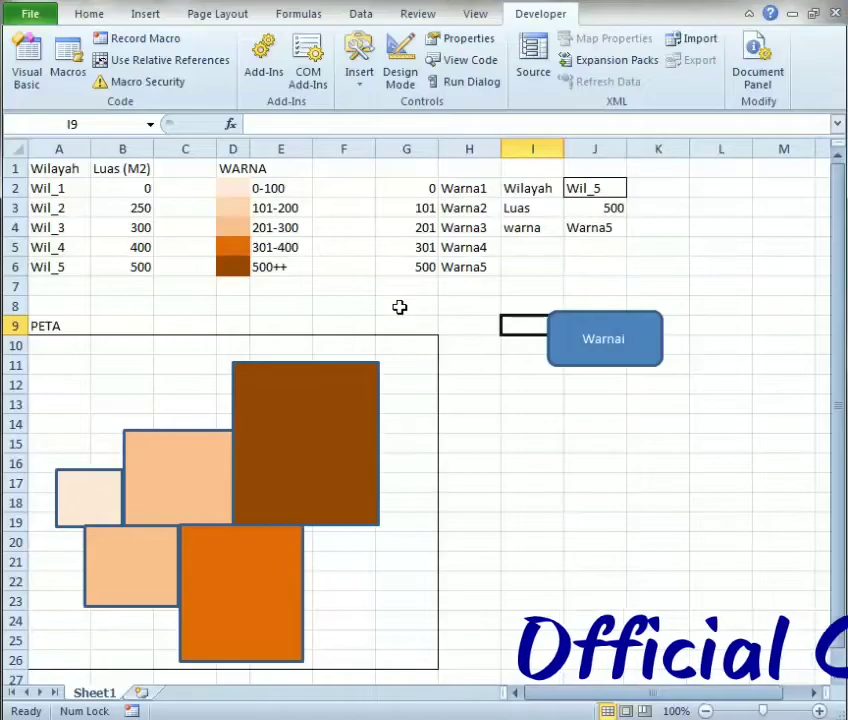
{"action": "left_click", "coordinate": [470, 363]}
{"action": "left_click", "coordinate": [586, 350]}
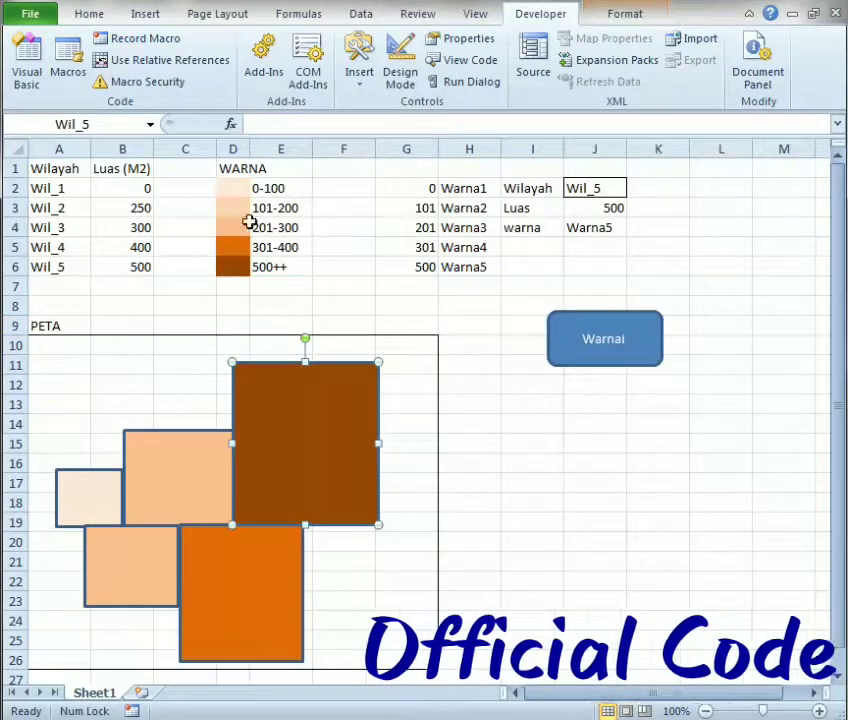
{"action": "left_click", "coordinate": [138, 188]}
{"action": "type", "text": "100"}
{"action": "key", "text": "Return"}
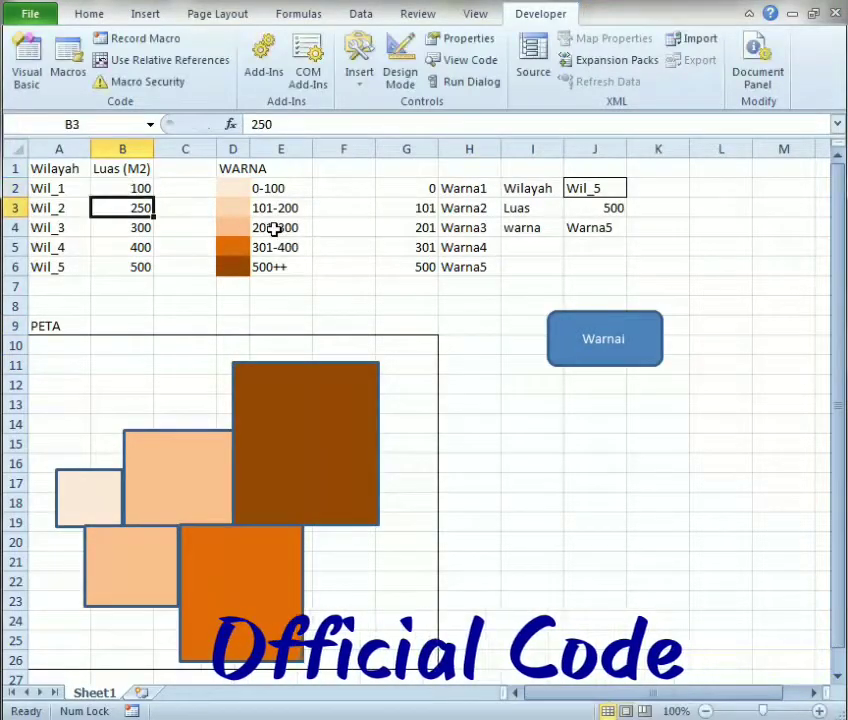
- Set Wil_5's area in B6 to 0 and run Warnai to recolour its shape
{"action": "left_click", "coordinate": [556, 324]}
{"action": "left_click", "coordinate": [133, 265]}
{"action": "type", "text": "0"}
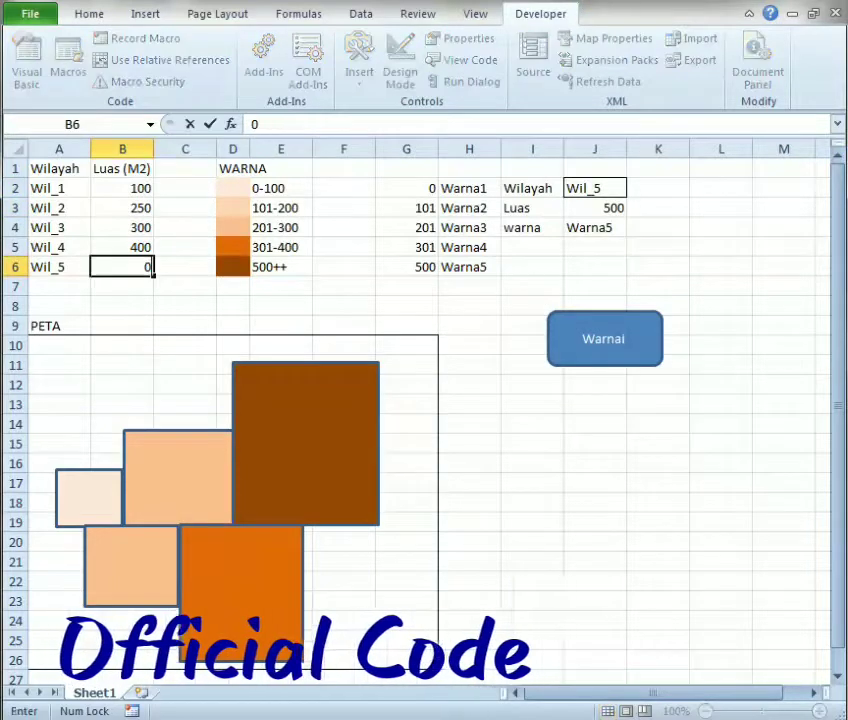
{"action": "key", "text": "Return"}
{"action": "left_click", "coordinate": [570, 358]}
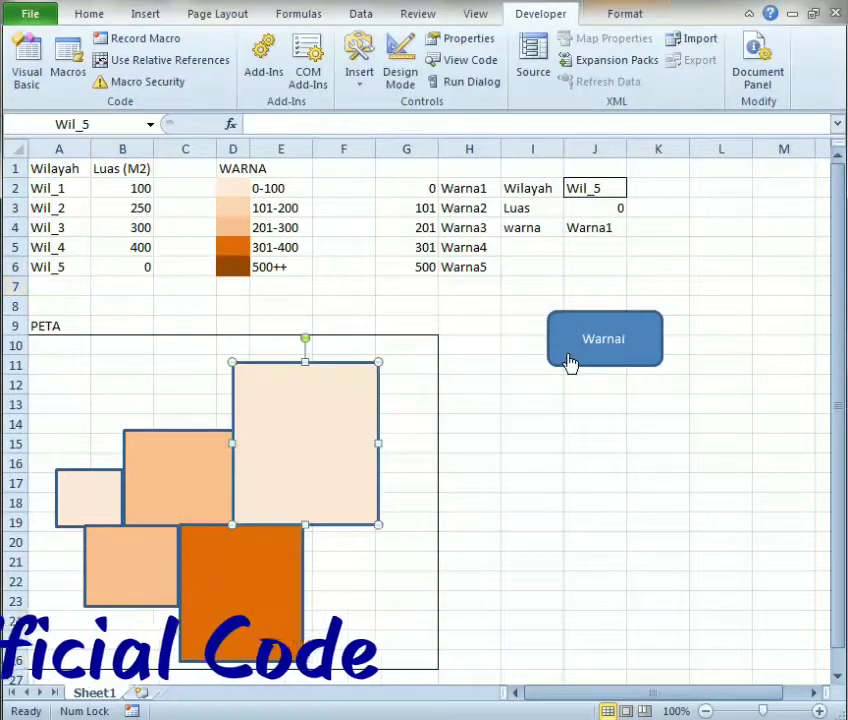
- Set B6 back to 500 and run Warnai again to darken Wil_5
{"action": "left_click", "coordinate": [128, 259]}
{"action": "type", "text": "500"}
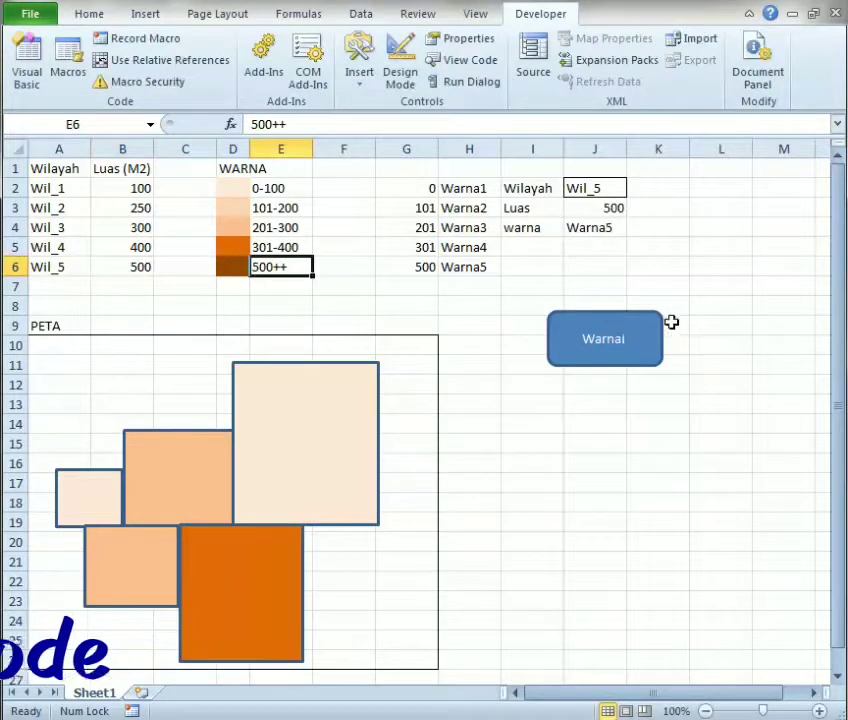
{"action": "left_click", "coordinate": [618, 340]}
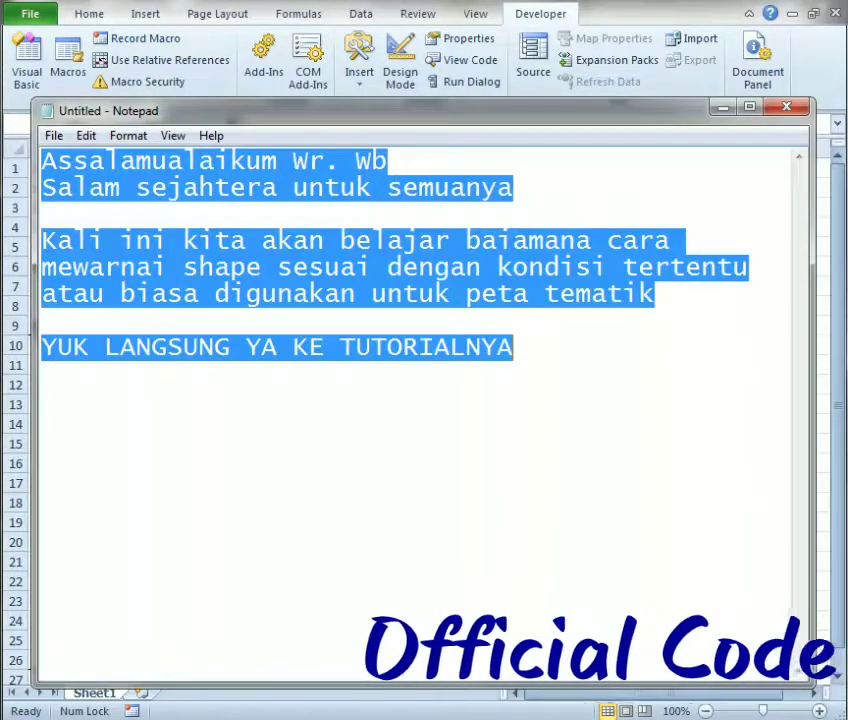
- Type the closing sentence starting 'OK. ITU SAJA' about changing the colours, fixing typos
{"action": "type", "text": "OK. "}
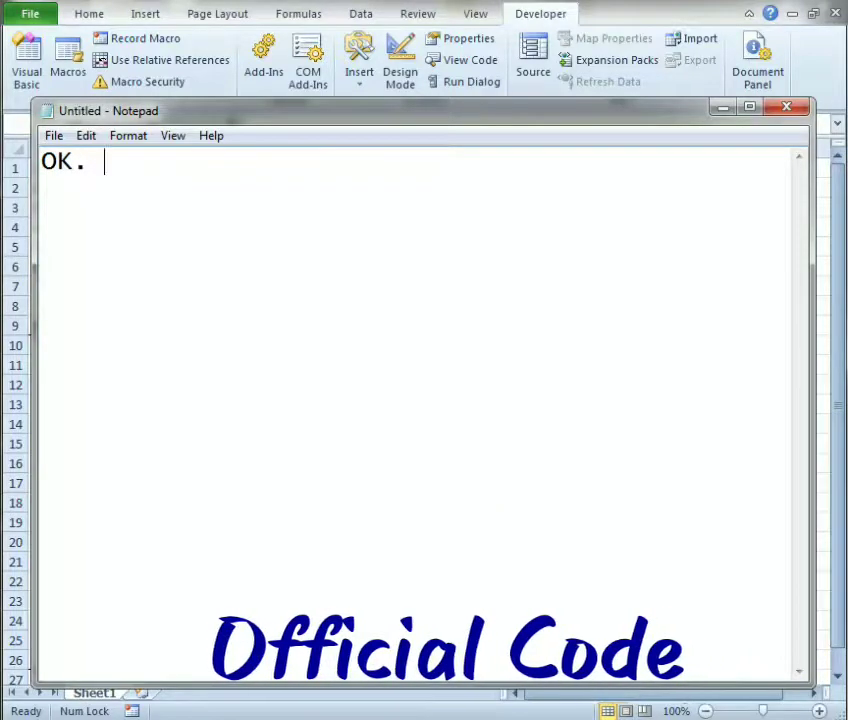
{"action": "type", "text": "ITU SAJA "}
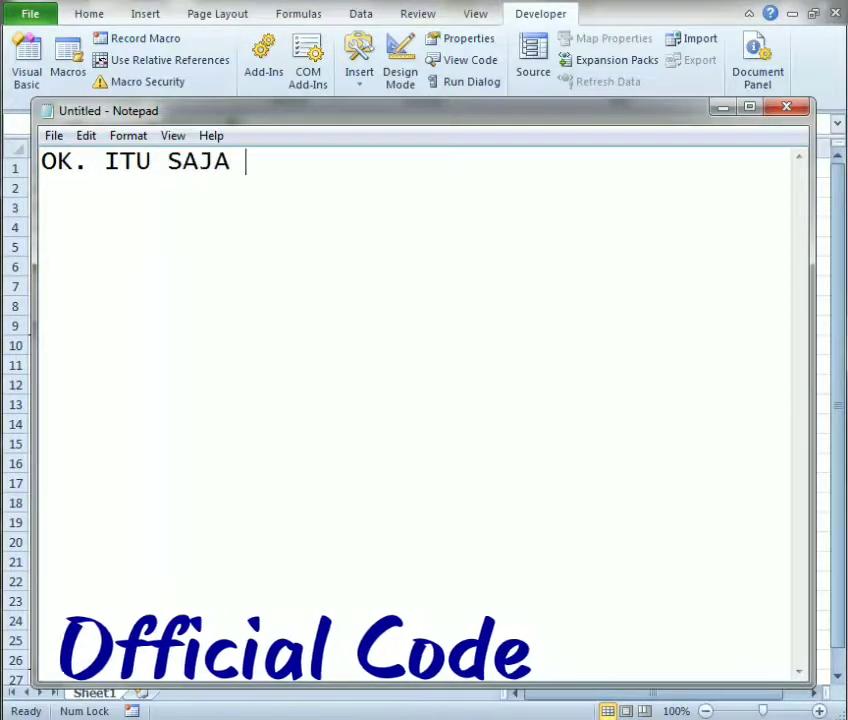
{"action": "type", "text": "TU"}
{"action": "type", "text": "RO"}
{"action": "key", "text": "BackSpace"}
{"action": "key", "text": "BackSpace"}
{"action": "type", "text": "TUTORIALNYA,,"}
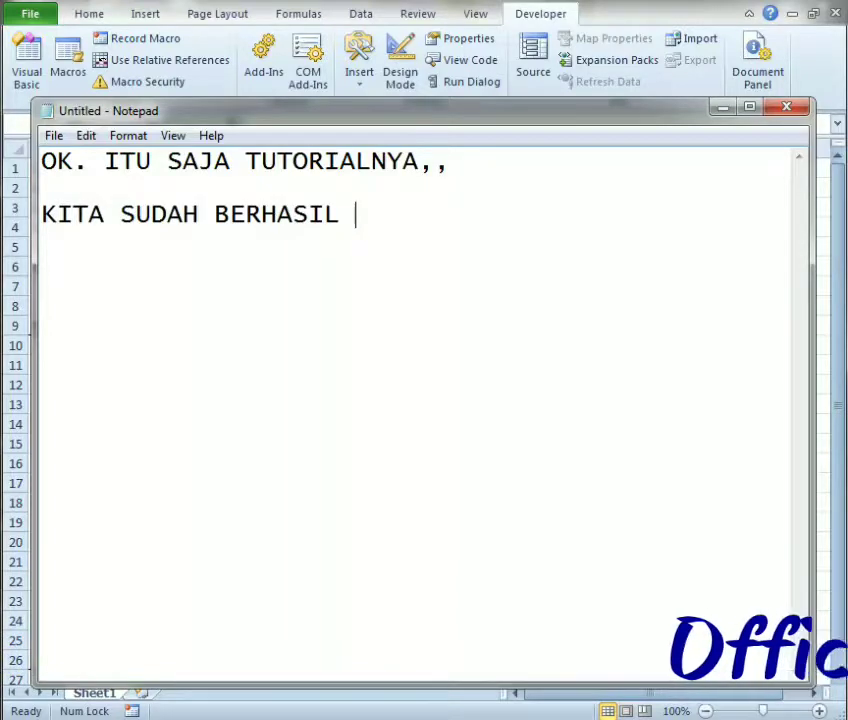
{"action": "type", "text": "T"}
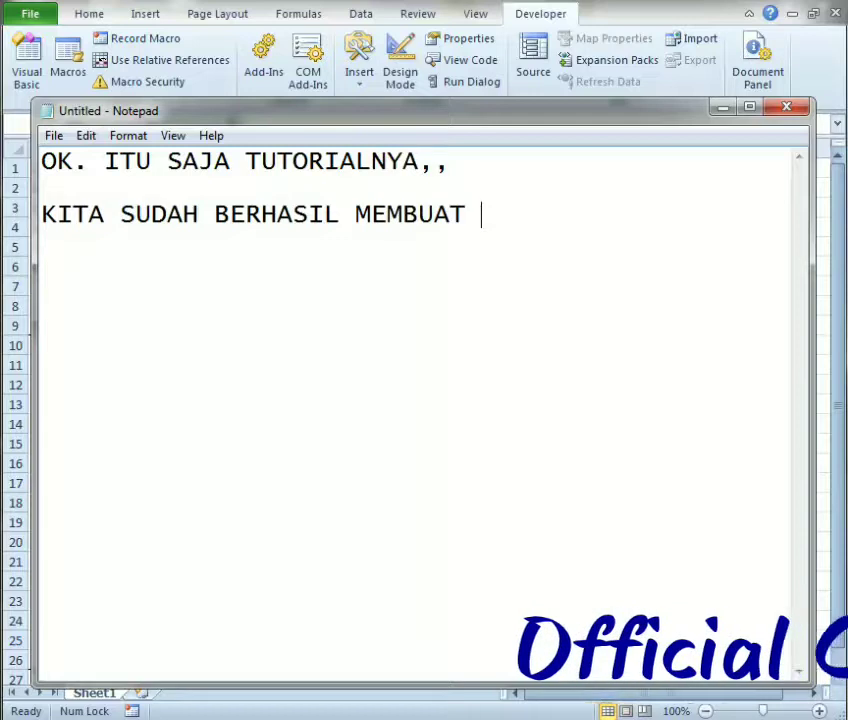
{"action": "key", "text": "BackSpace"}
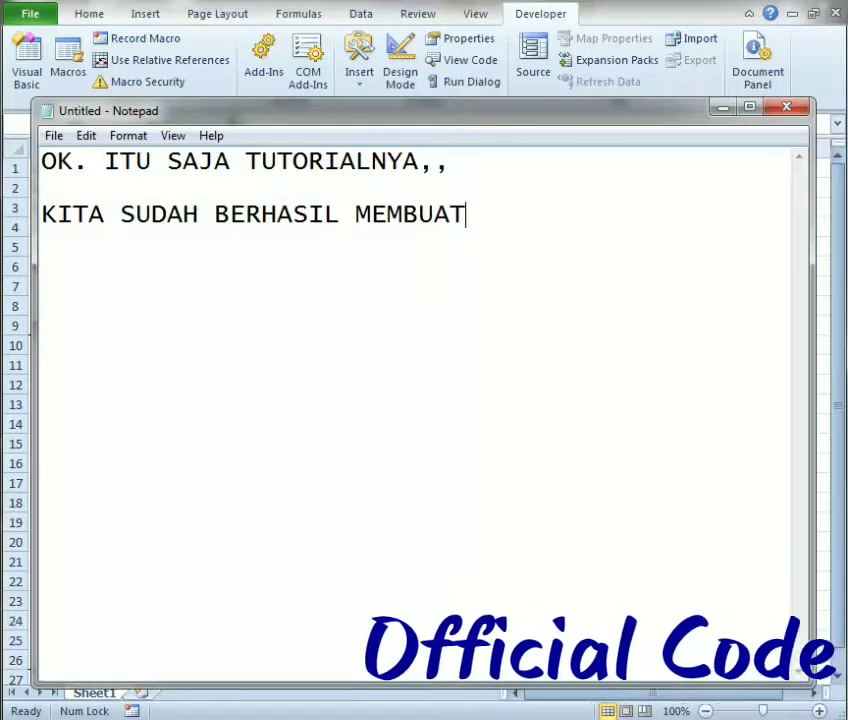
{"action": "key", "text": "BackSpace"}
{"action": "key", "text": "BackSpace"}
{"action": "key", "text": "BackSpace"}
{"action": "key", "text": "BackSpace"}
{"action": "key", "text": "BackSpace"}
{"action": "type", "text": "NGUBAH "}
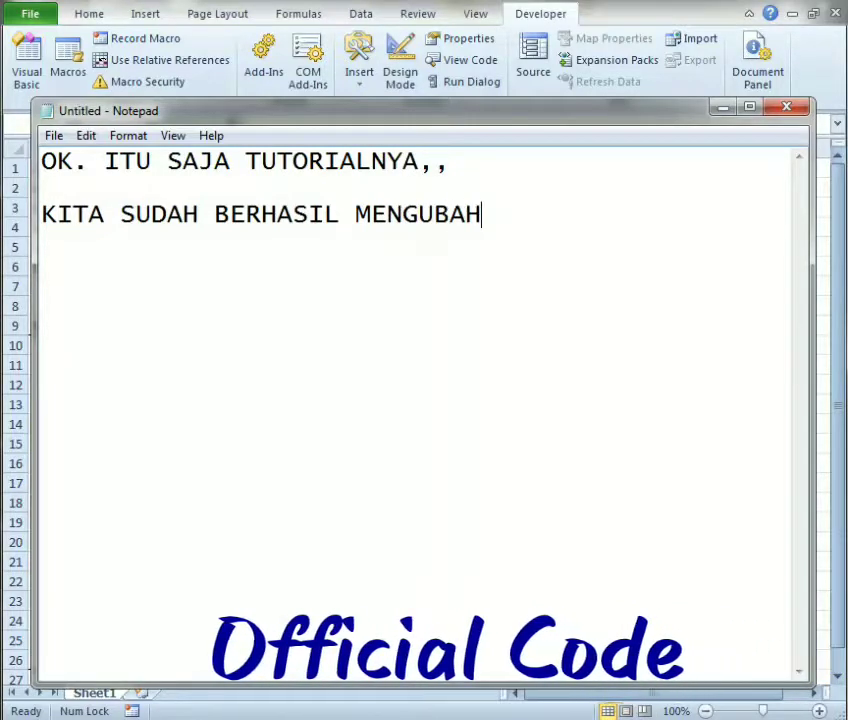
{"action": "type", "text": "WARNANYA"}
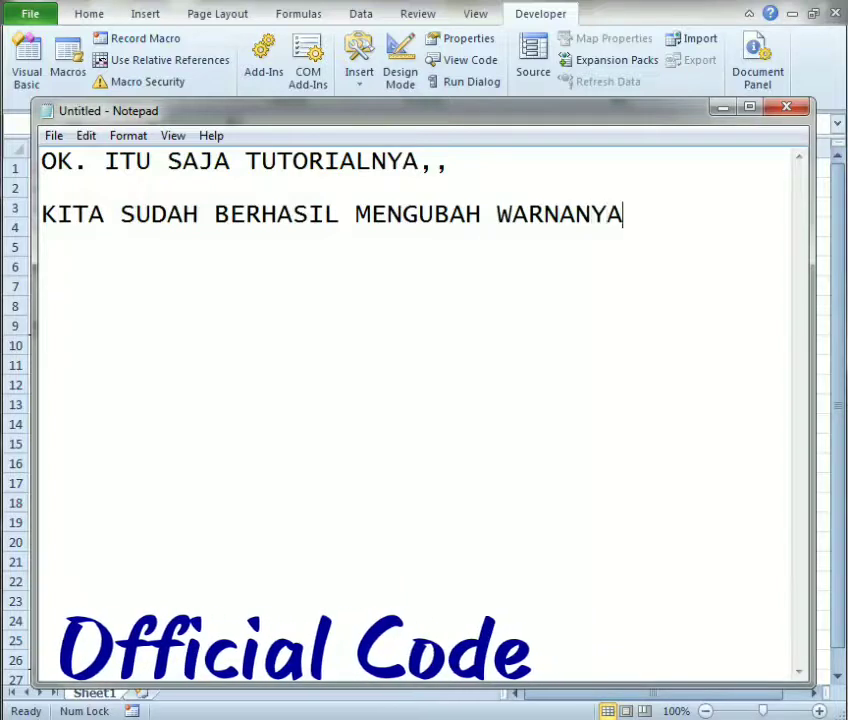
{"action": "key", "text": "BackSpace"}
{"action": "key", "text": "BackSpace"}
{"action": "key", "text": "BackSpace"}
{"action": "key", "text": "BackSpace"}
{"action": "type", "text": "SI"}
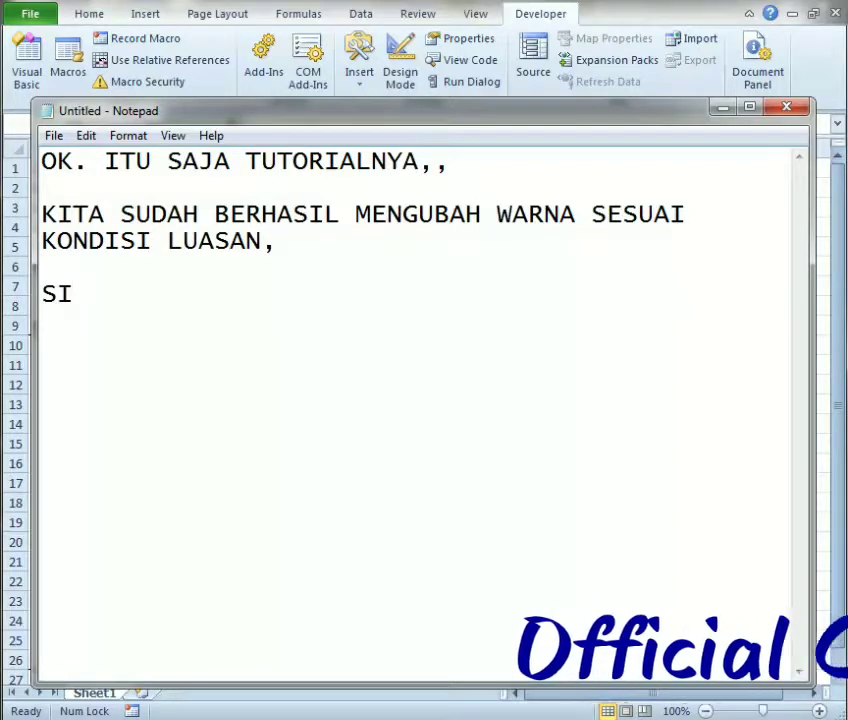
- Finish with 'SILAHKAN DI KEMBANGKAN LAGI YA' and begin a new line 'SEMOGA BERMAN'
{"action": "type", "text": "LAHKAN DI K"}
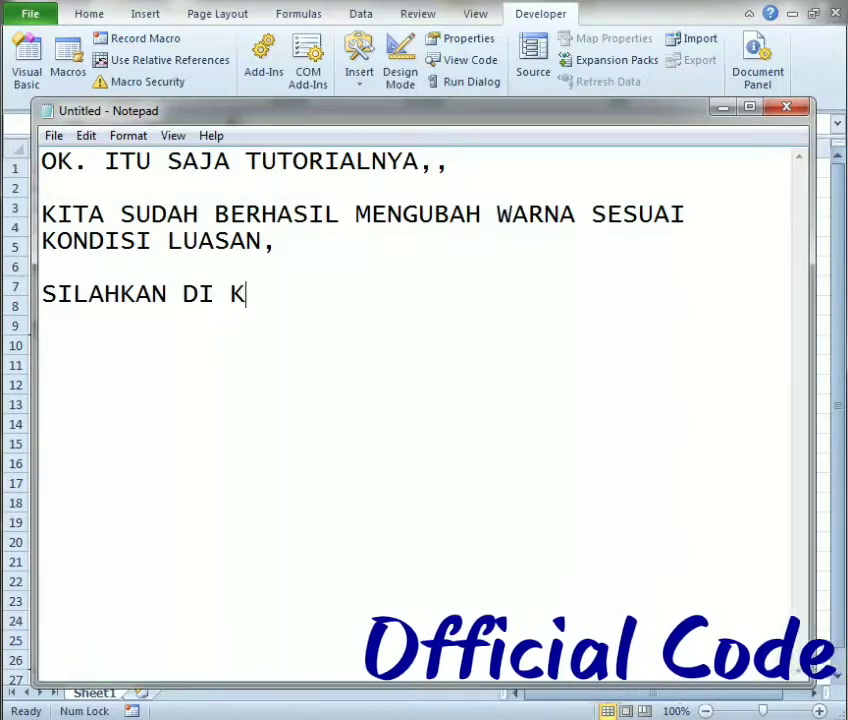
{"action": "type", "text": "EMBANGK"}
{"action": "type", "text": "AN"}
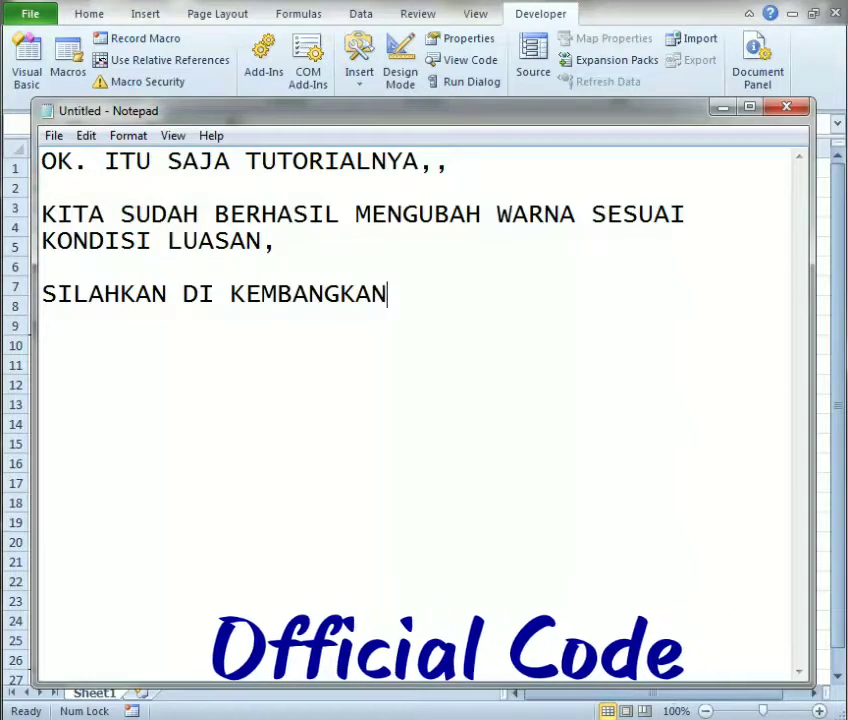
{"action": "type", "text": " LAY"}
{"action": "key", "text": "BackSpace"}
{"action": "type", "text": "G"}
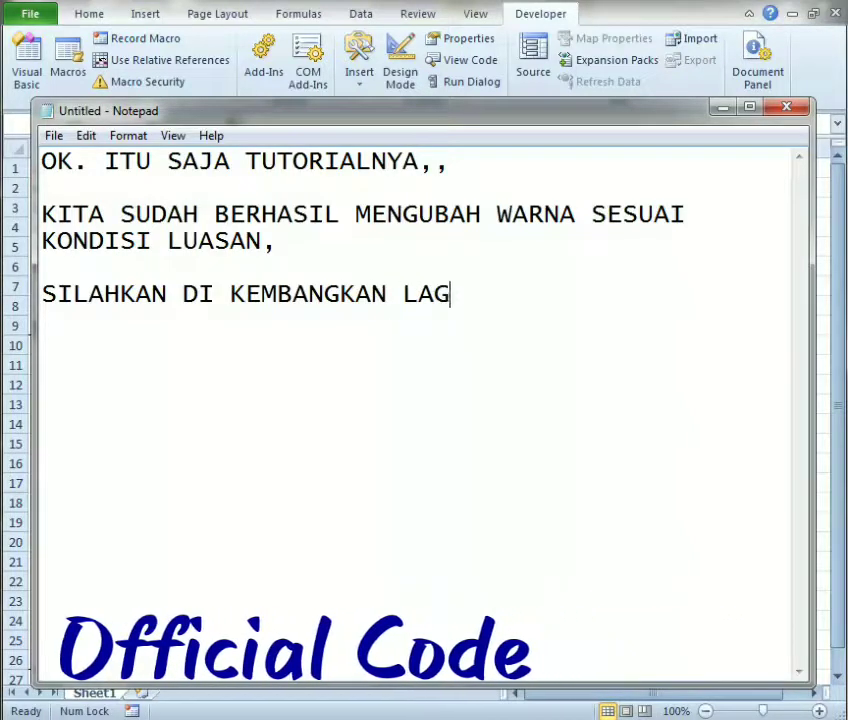
{"action": "type", "text": "I YA"}
{"action": "key", "text": "Return"}
{"action": "type", "text": "SE"}
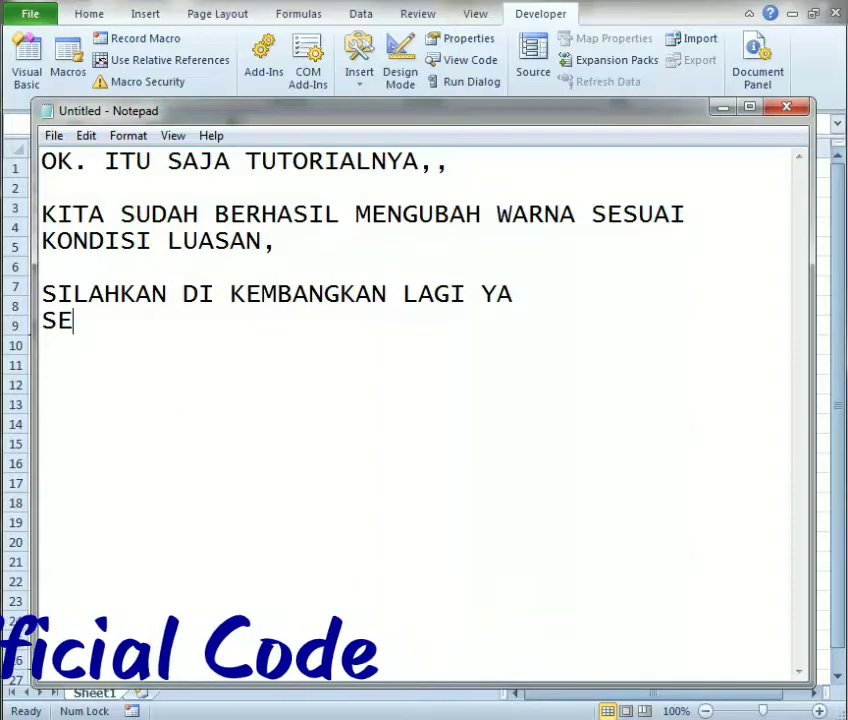
{"action": "type", "text": "MOGA BERMAN"}
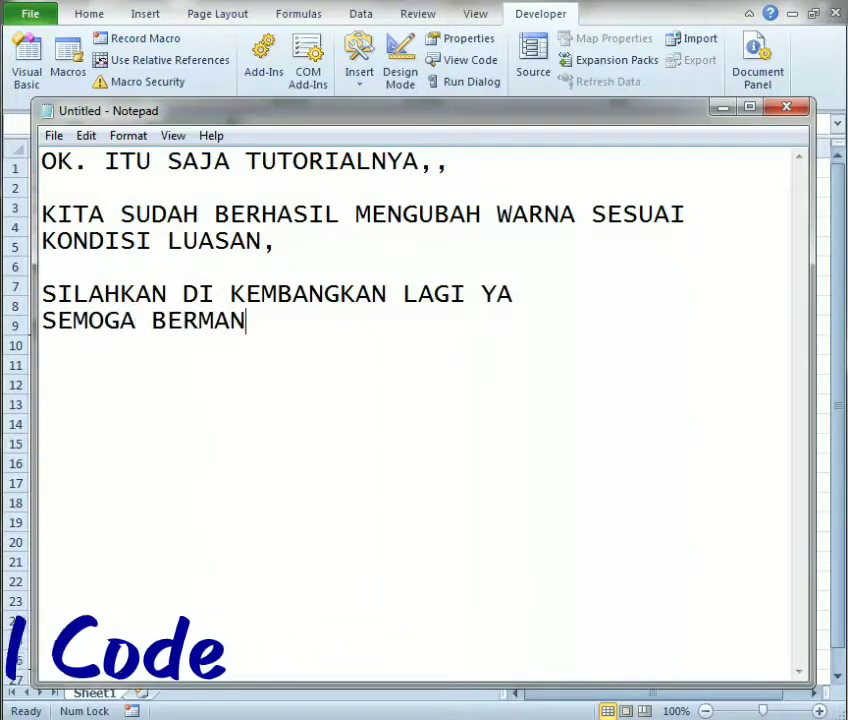